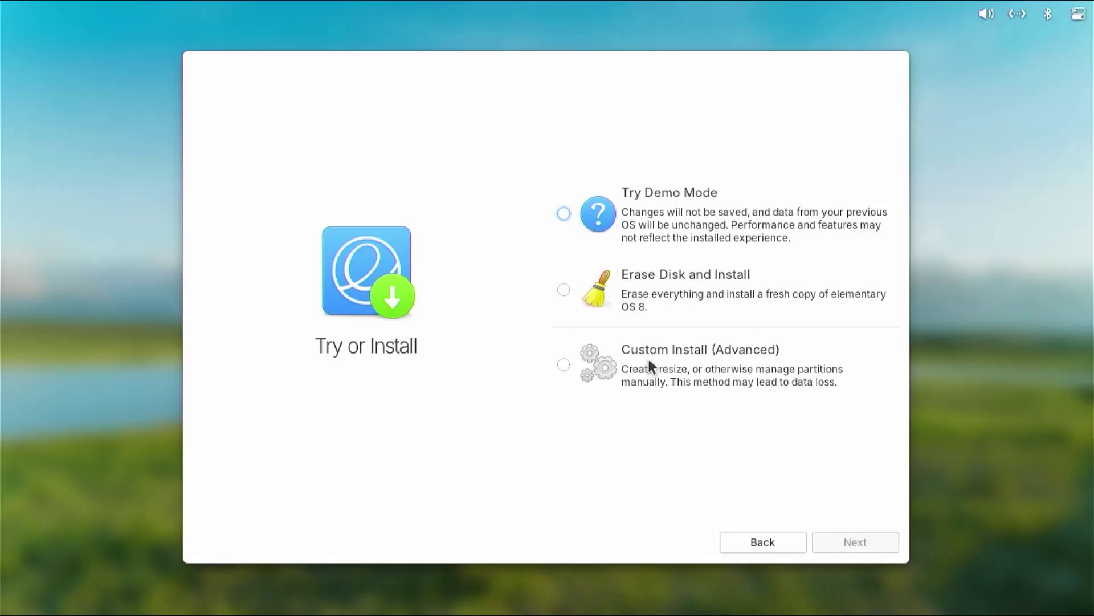
Choose Custom Install (Advanced), then log in to the new elementary OS desktop with the account password.
left_click(568, 365)
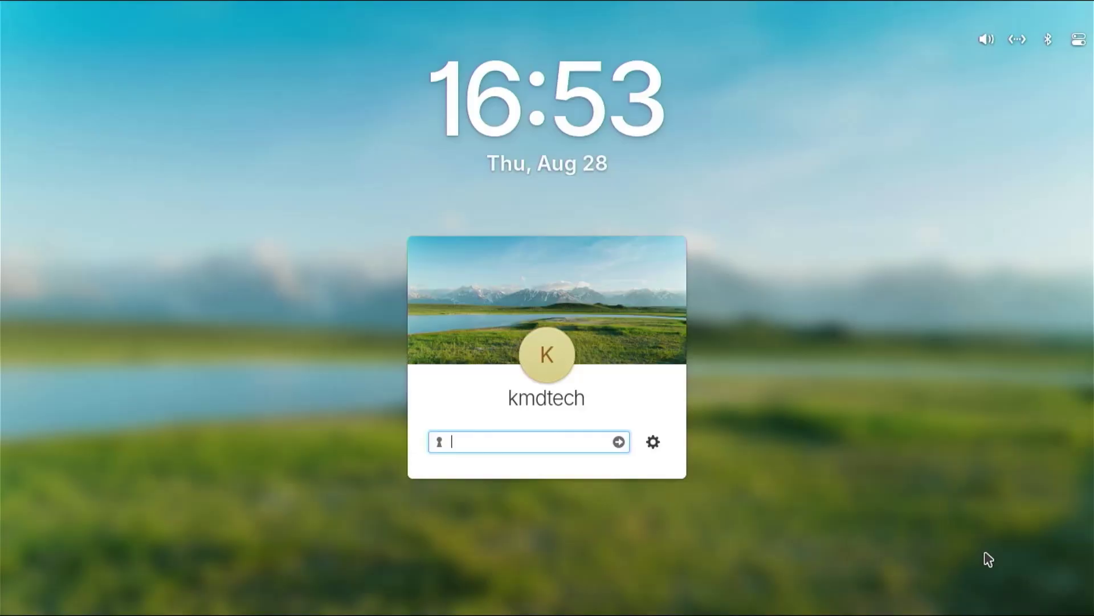
type("********")
key("Return")
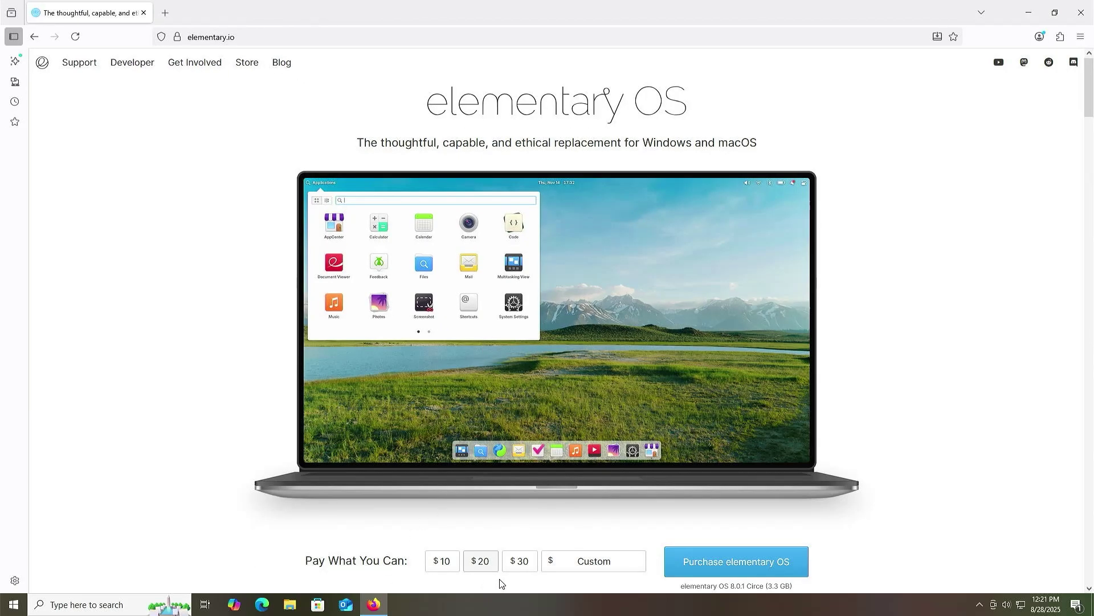
Enter a $0 pay-what-you-can amount, download elementary OS, and open the Downloads folder.
left_click(588, 567)
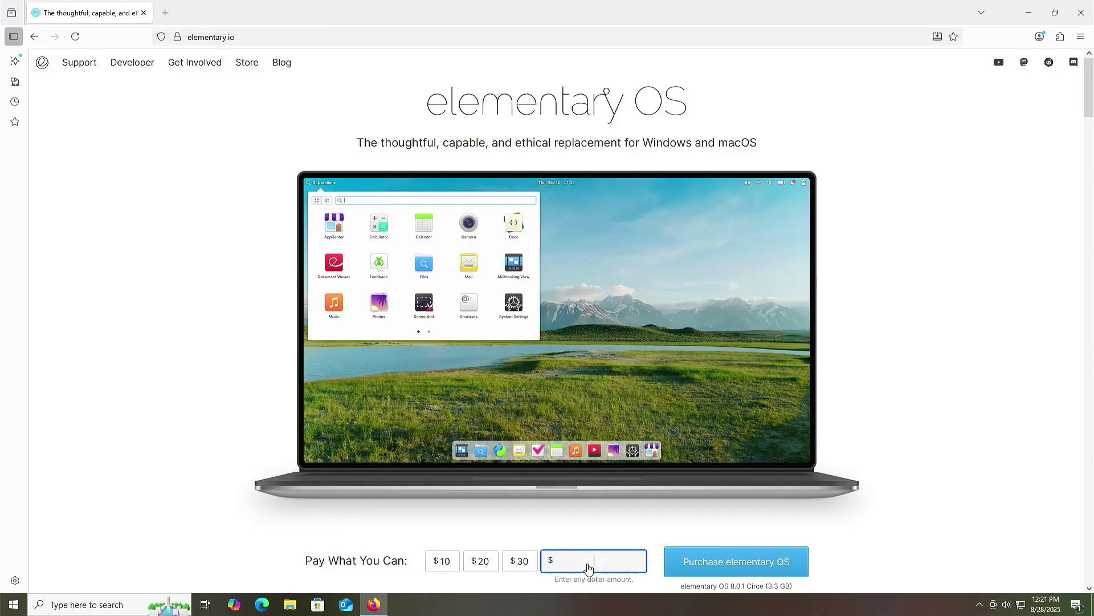
type("0")
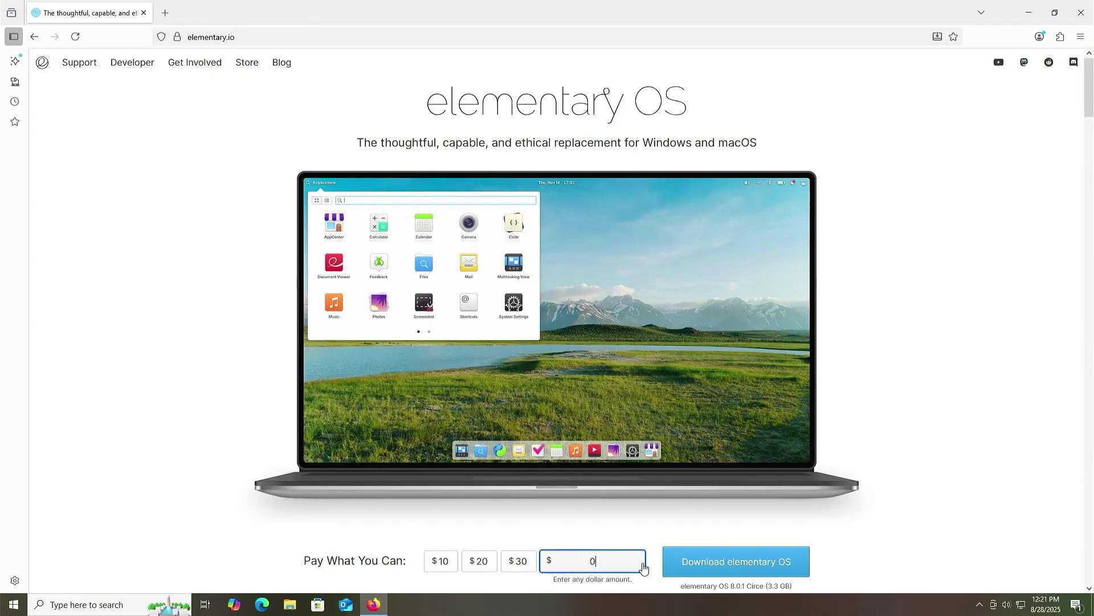
left_click(740, 563)
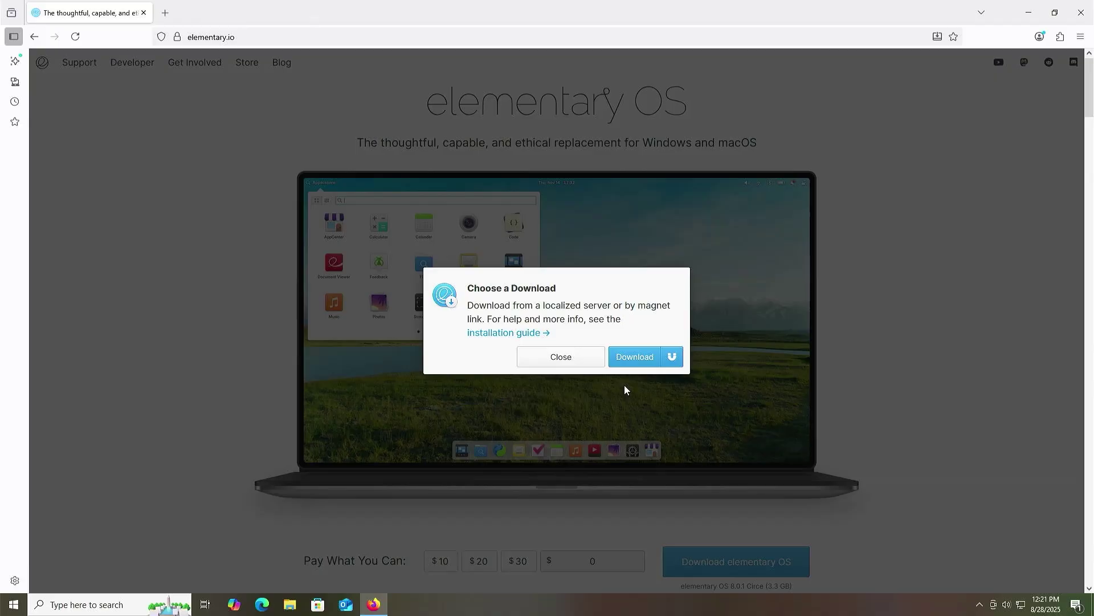
left_click(279, 611)
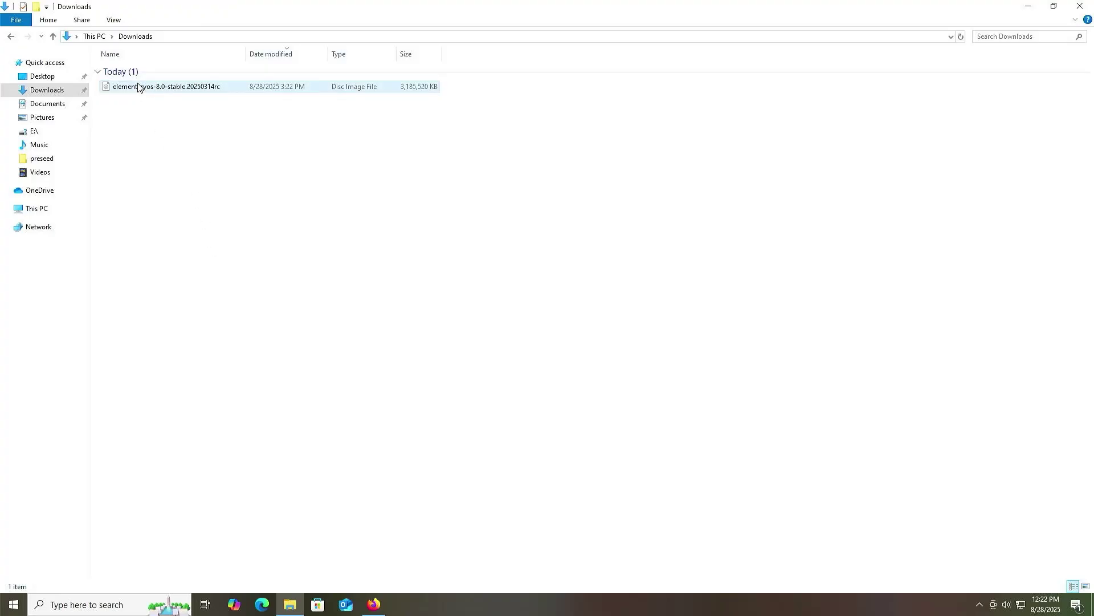
Mount the elementaryos-8.0-stable ISO from Downloads as DVD Drive (E:), accepting the security warning.
left_click(137, 90)
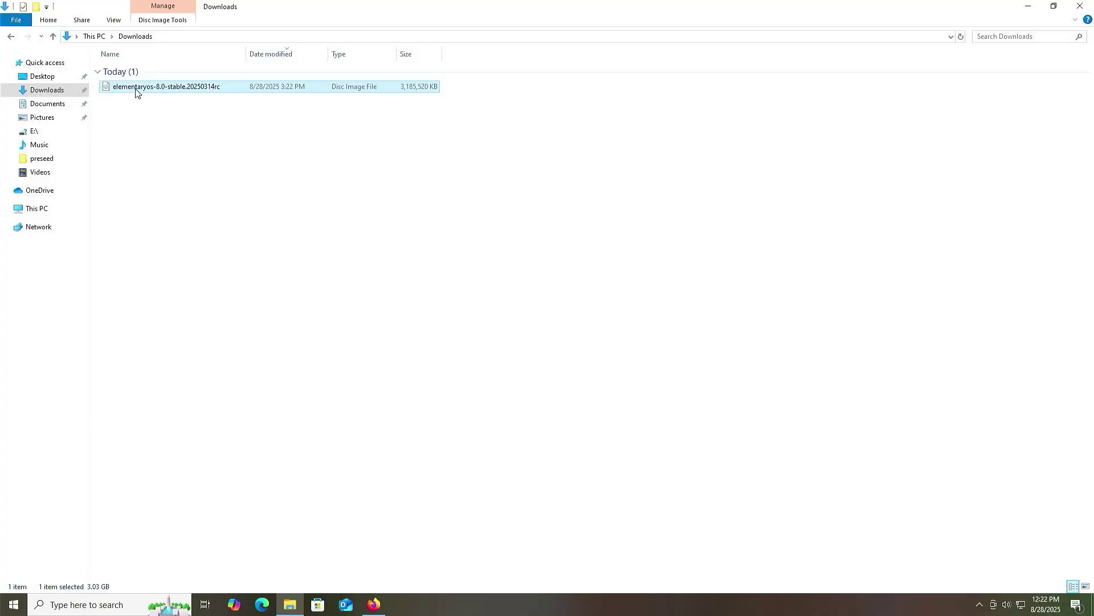
right_click(137, 91)
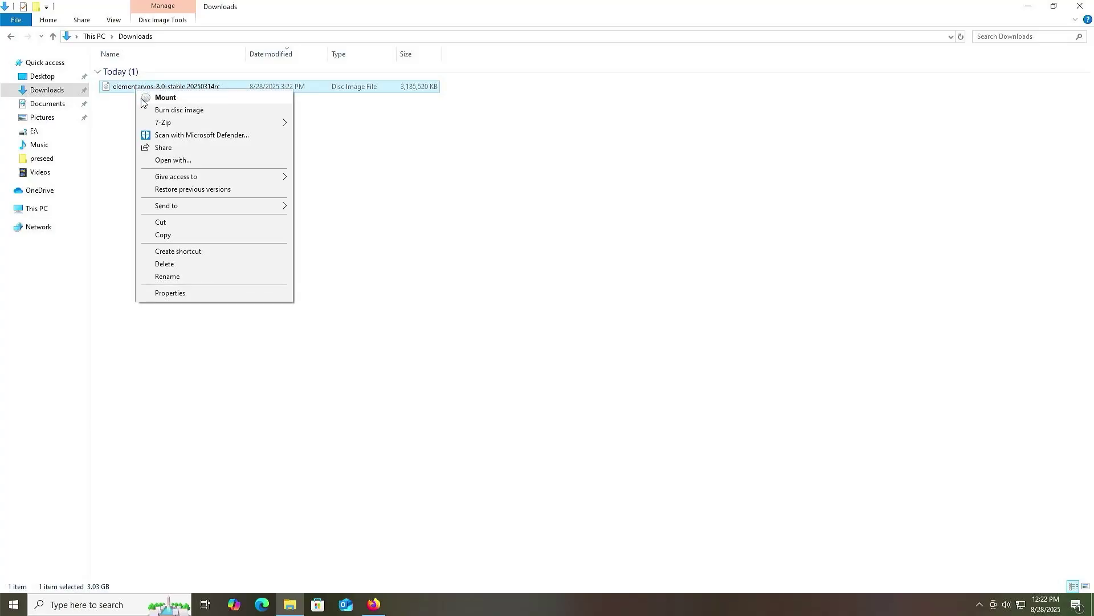
left_click(144, 101)
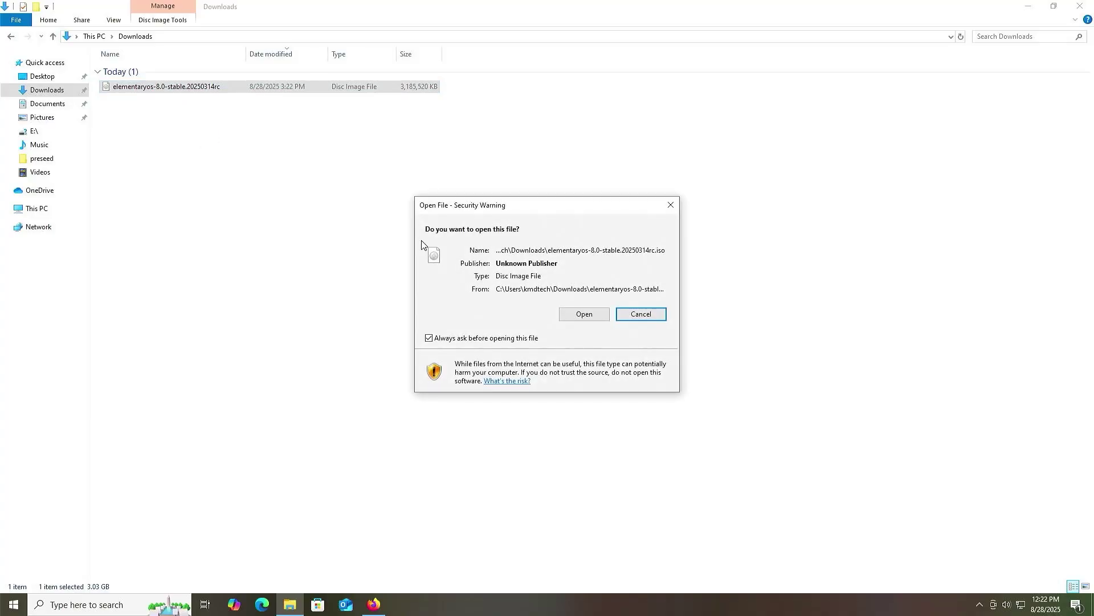
left_click(581, 314)
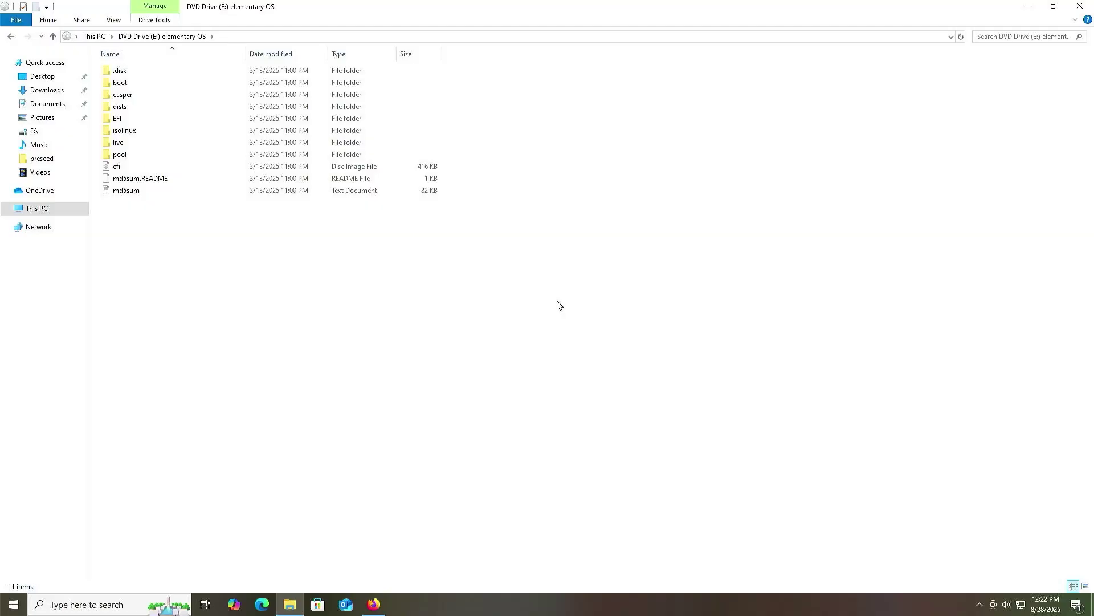
Launch Disk Management from the Windows search.
key("super")
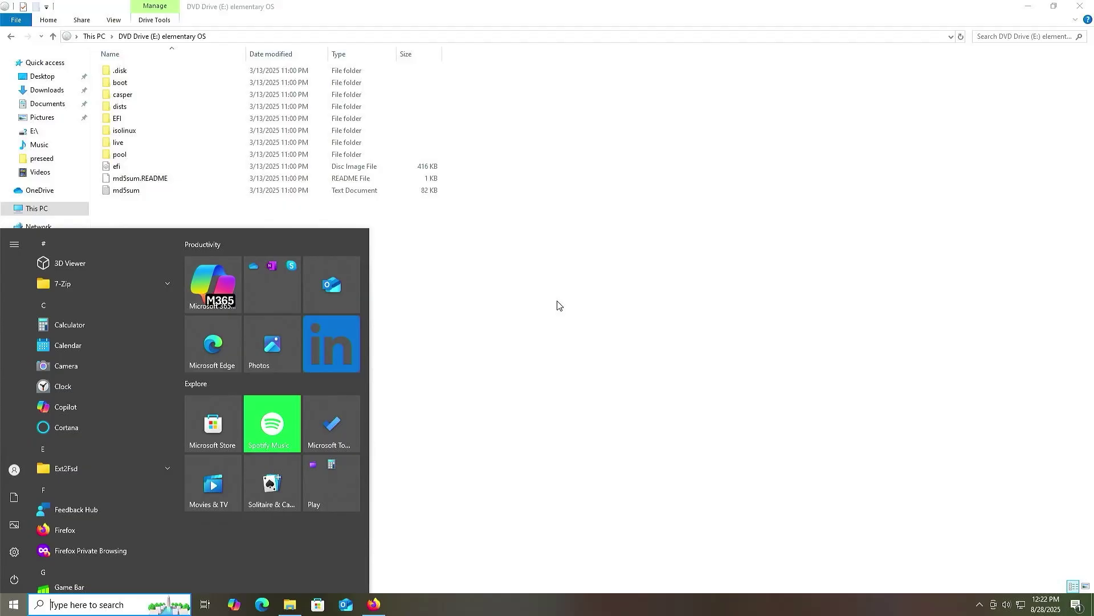
type("disk management")
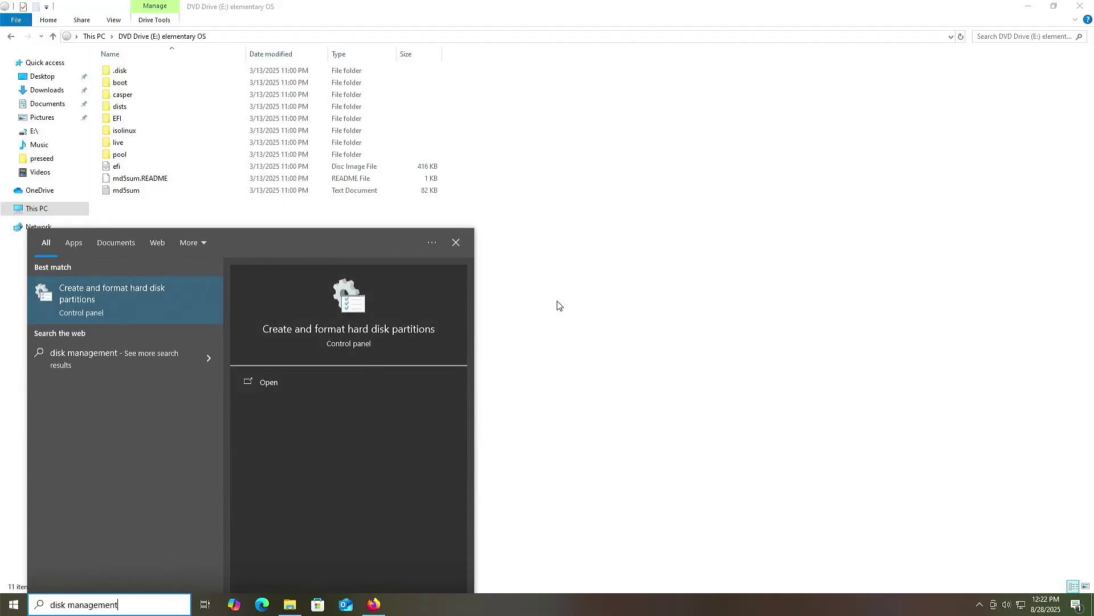
key("Return")
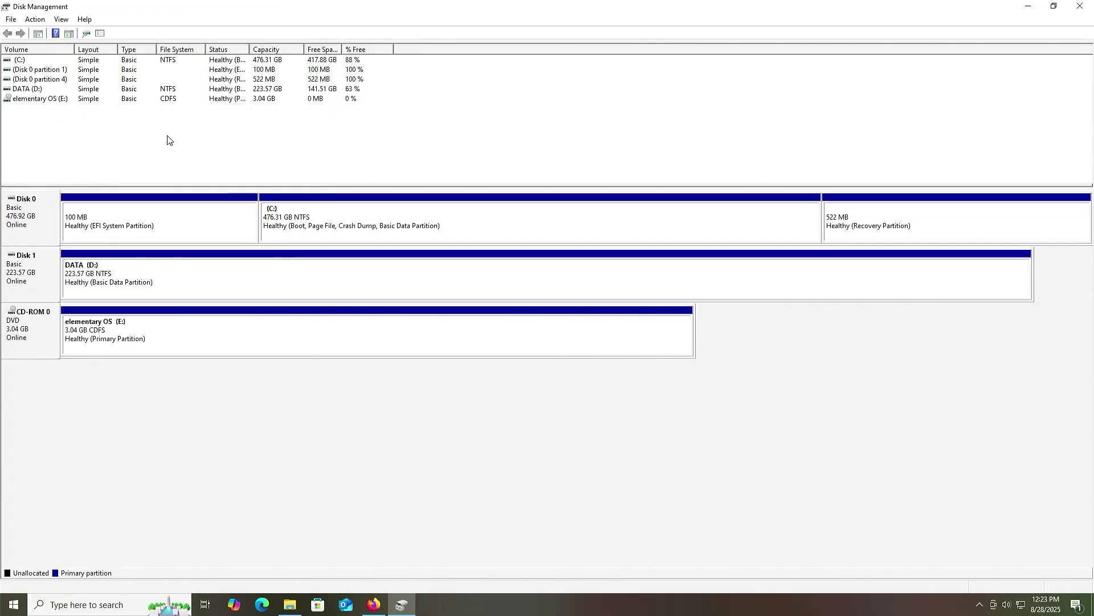
Inspect Disk 0, its C: partition, Disk 1 and DATA (D:), ending with C: selected.
left_click(25, 221)
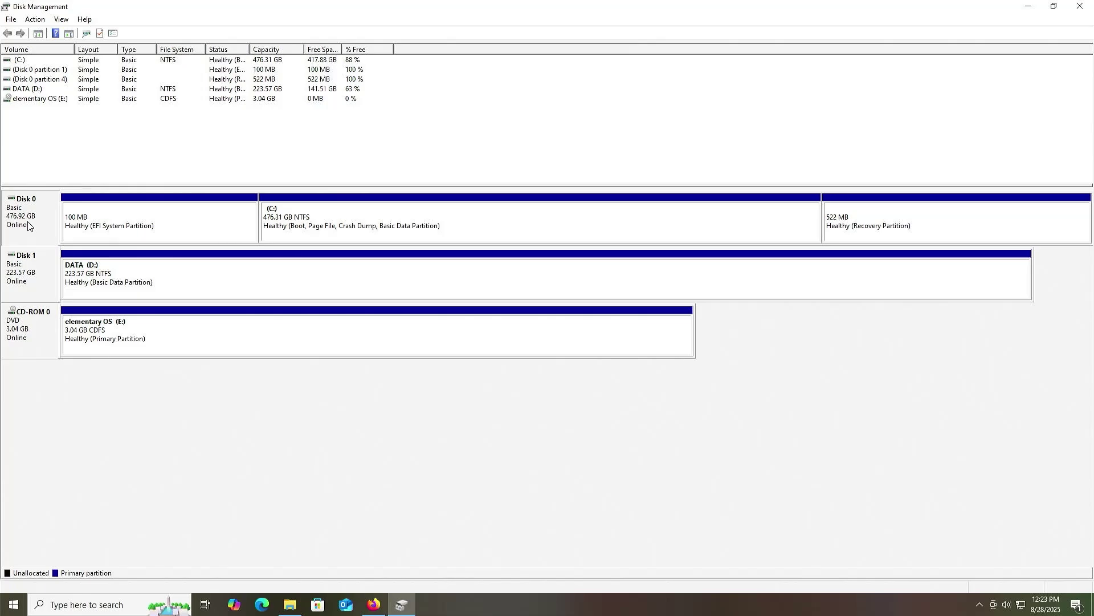
left_click(292, 238)
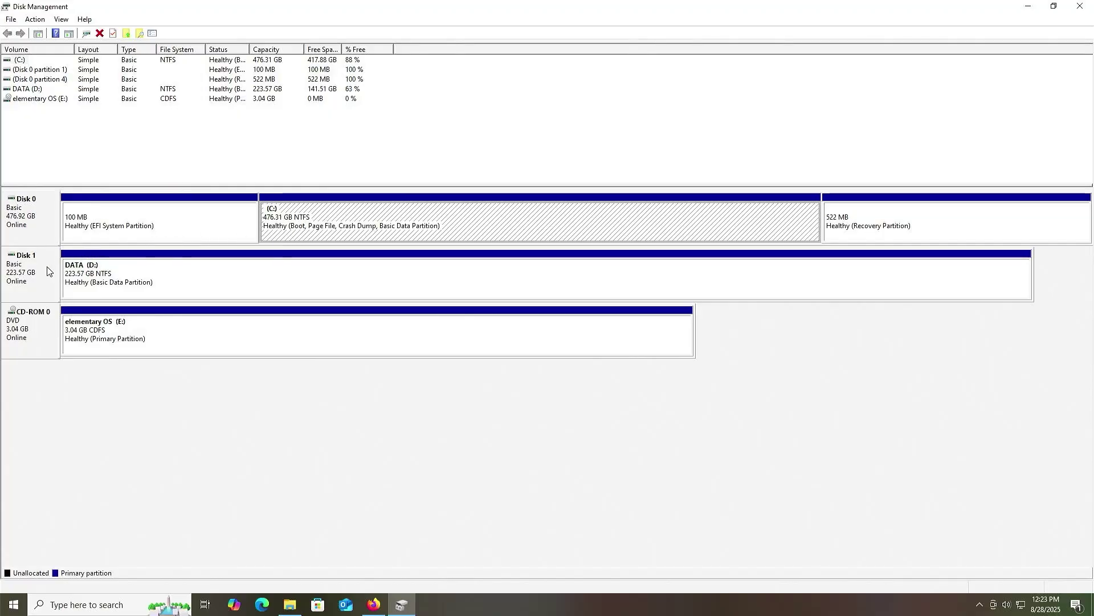
left_click(48, 271)
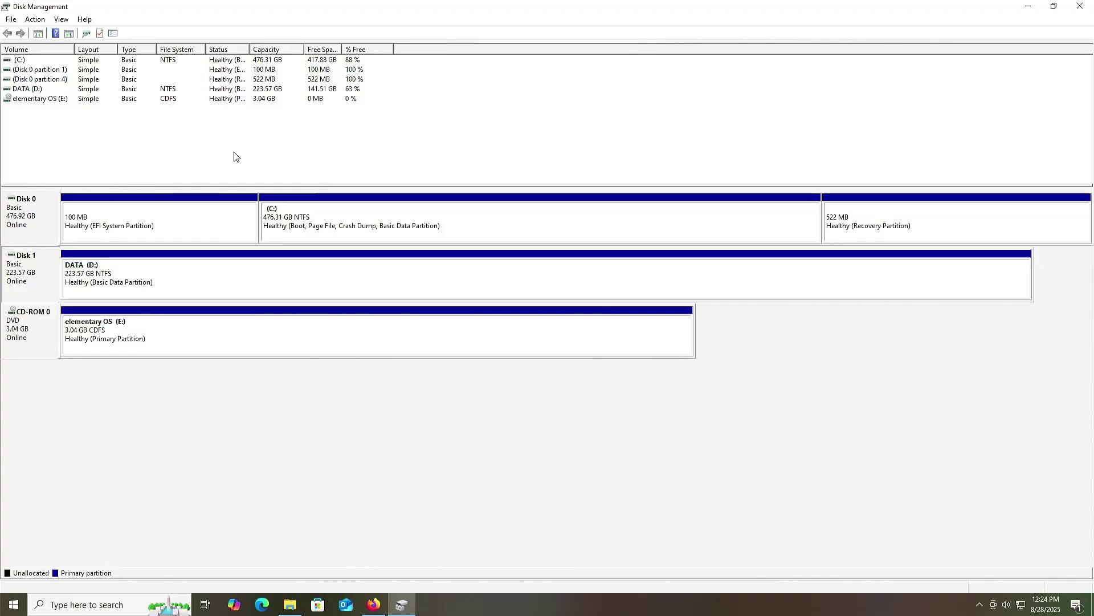
left_click(191, 286)
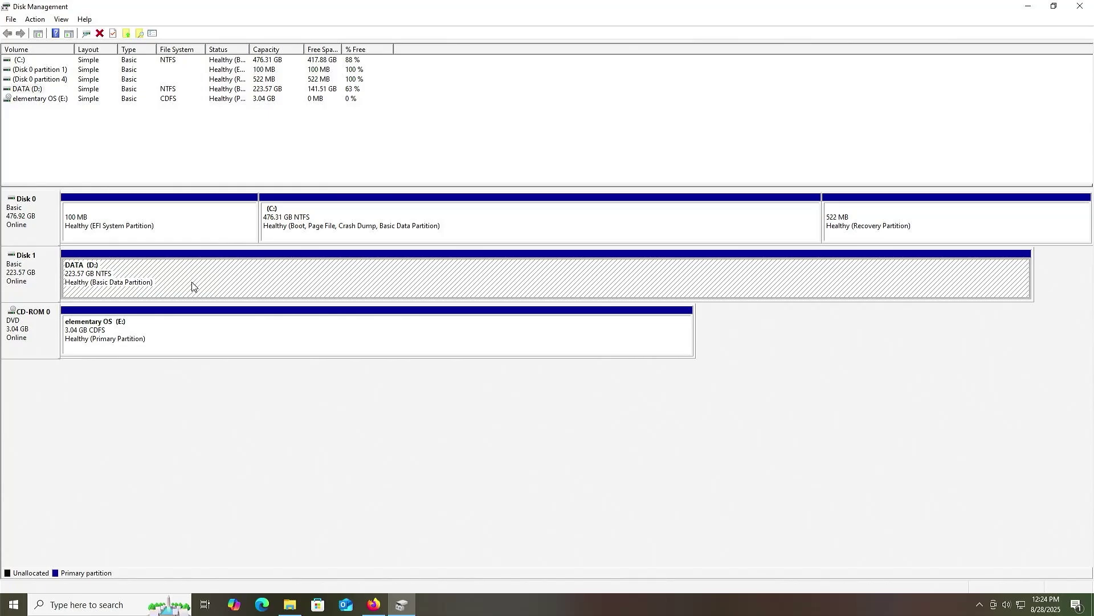
left_click(37, 336)
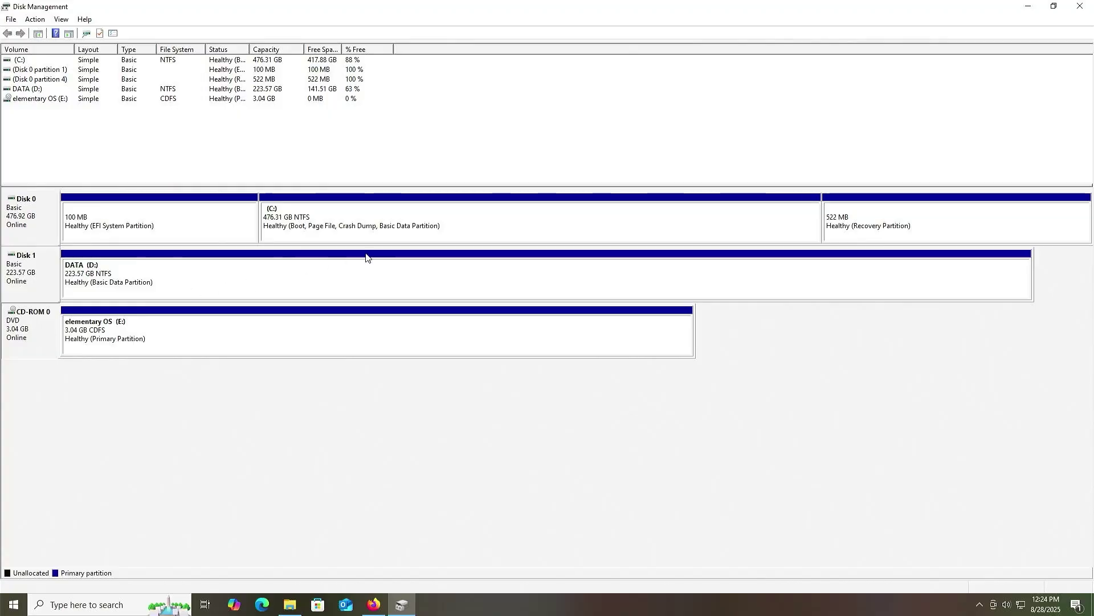
left_click(493, 224)
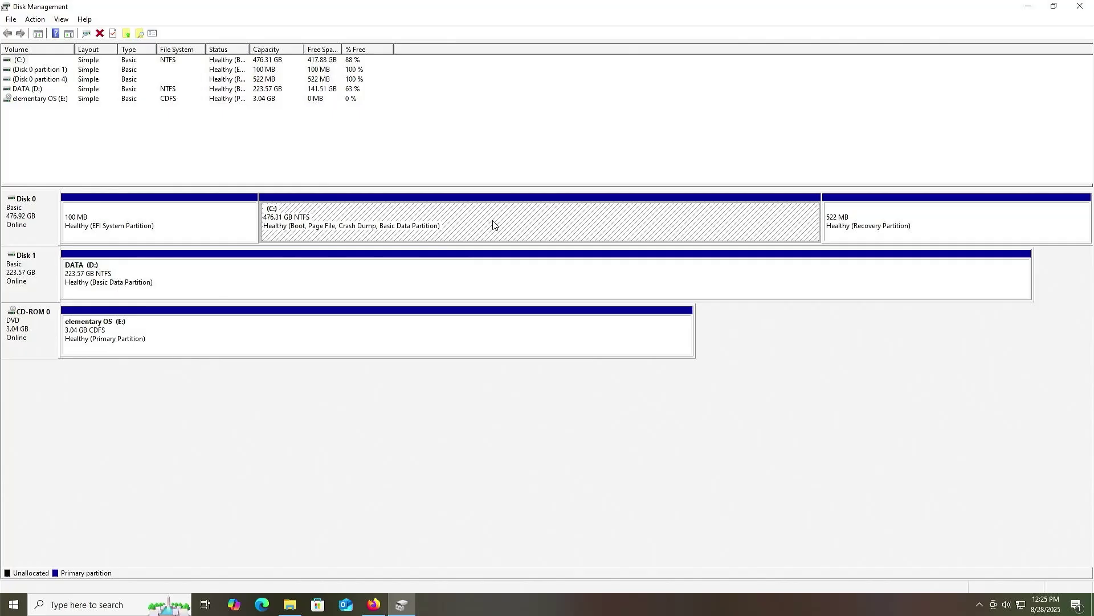
Shrink C: by 3300 MB to free unallocated space on Disk 0.
right_click(493, 224)
left_click(534, 312)
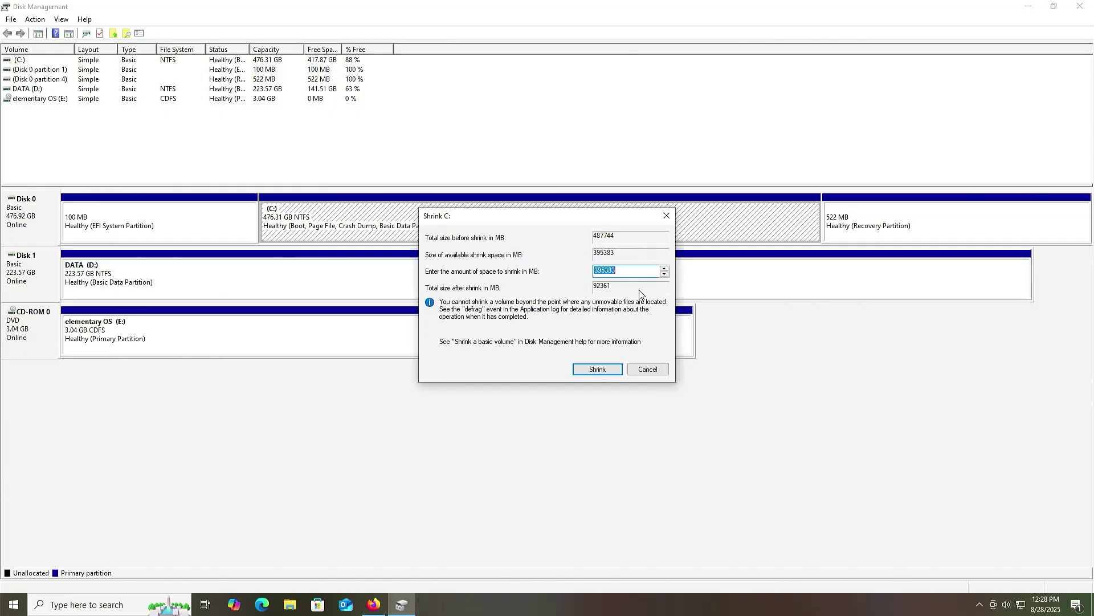
type("3300")
left_click(595, 369)
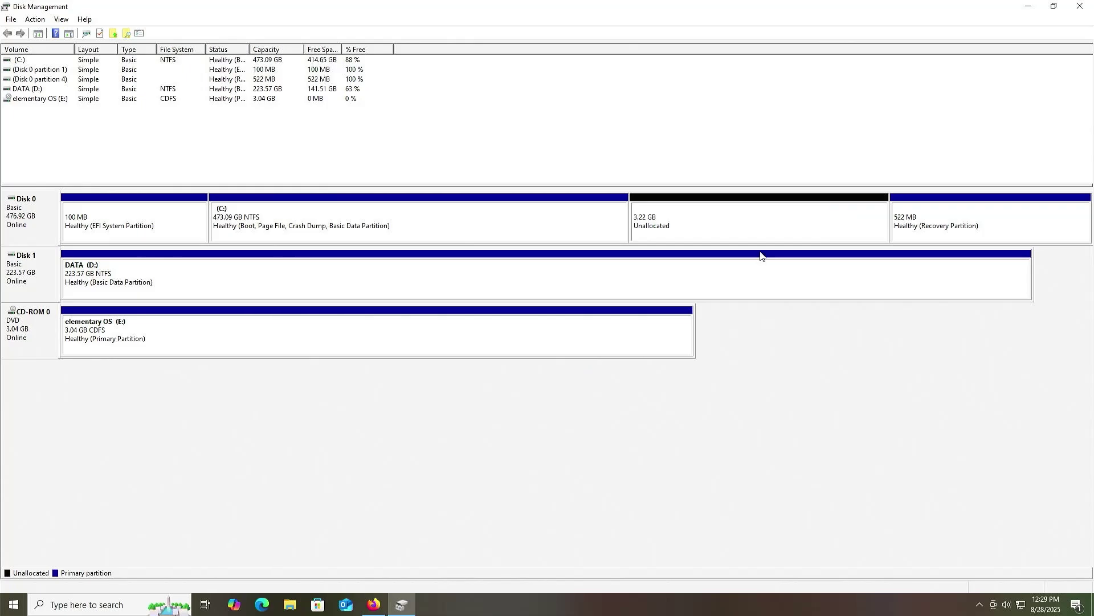
Create a full-size FAT32 simple volume labelled ISO as drive F: in the freed space.
right_click(735, 228)
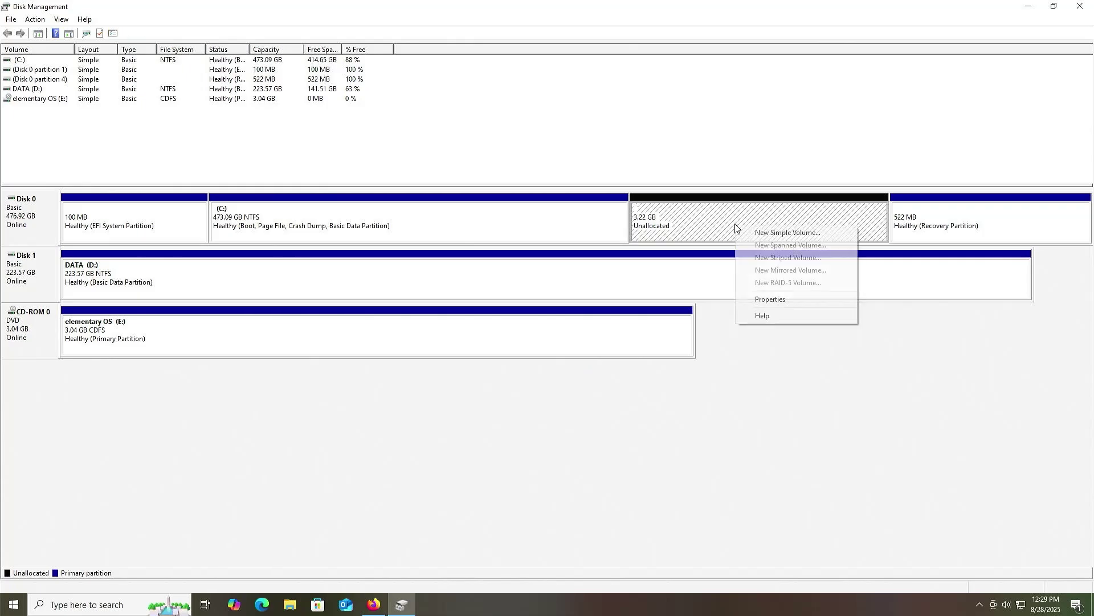
left_click(774, 234)
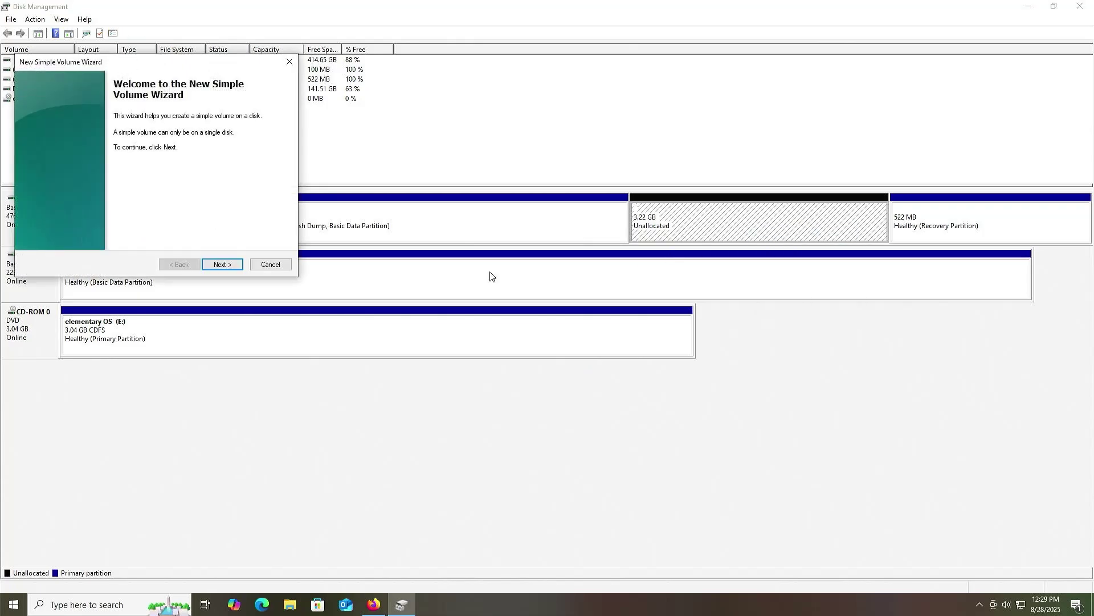
left_click(224, 265)
left_click(224, 264)
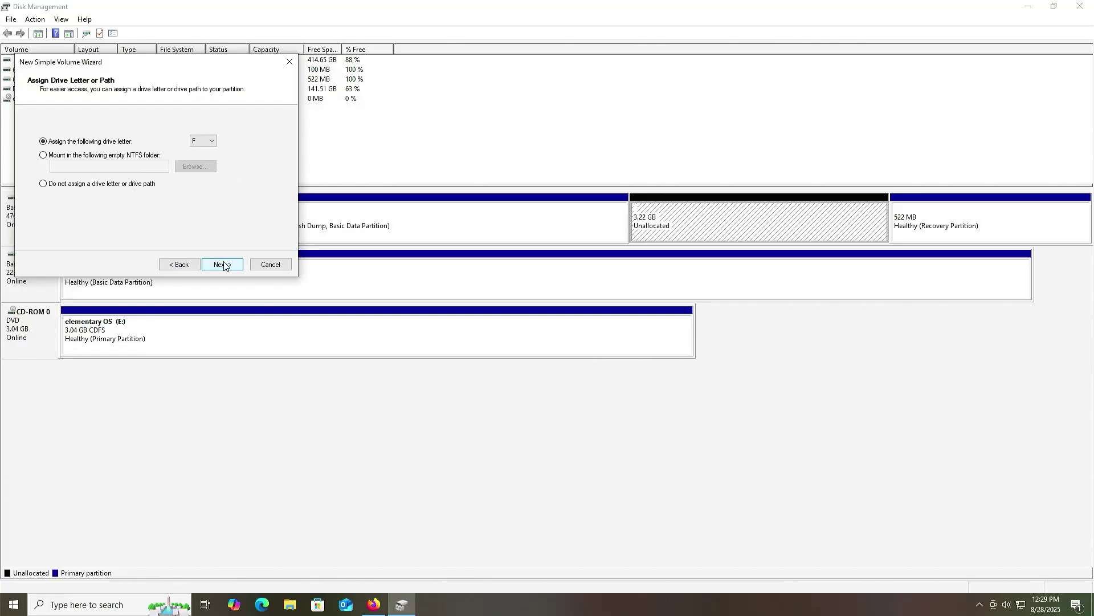
left_click(224, 264)
left_click(182, 165)
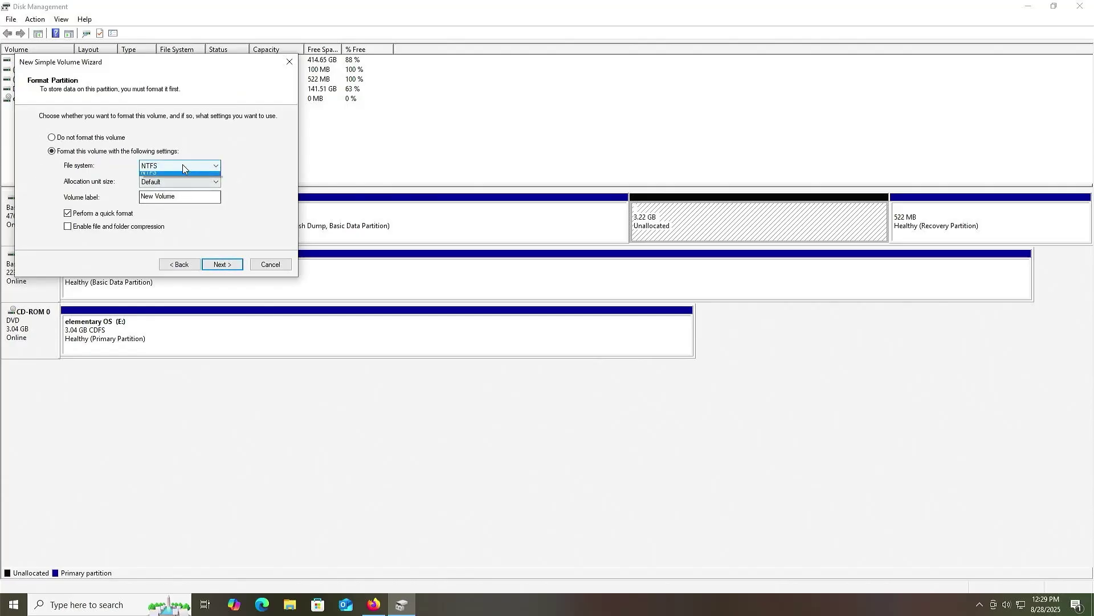
left_click(180, 183)
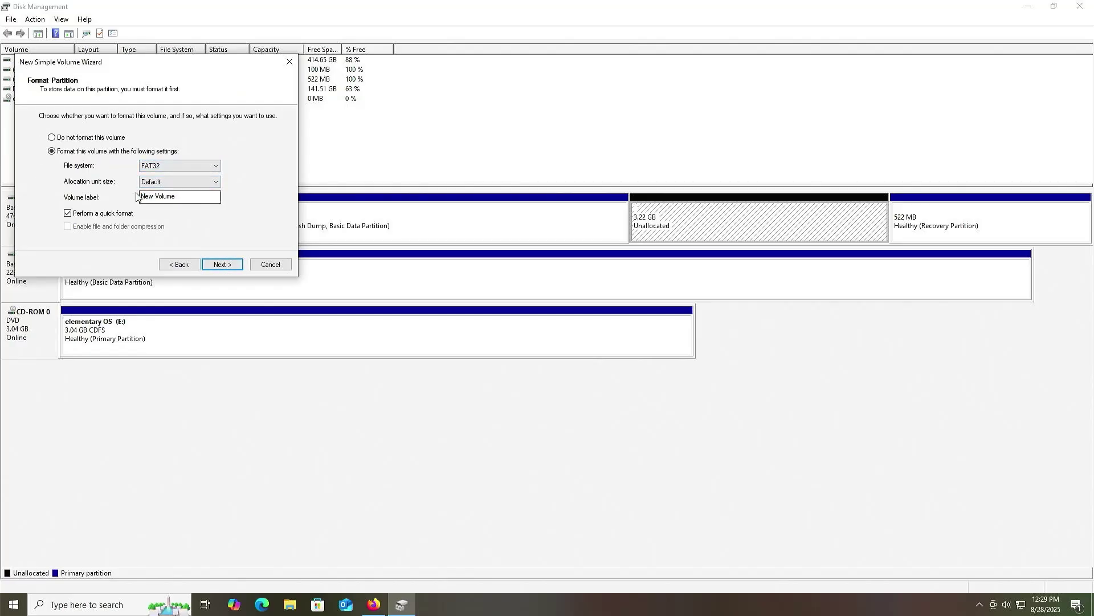
left_click_drag(182, 196, 140, 196)
type("ISO")
key("Return")
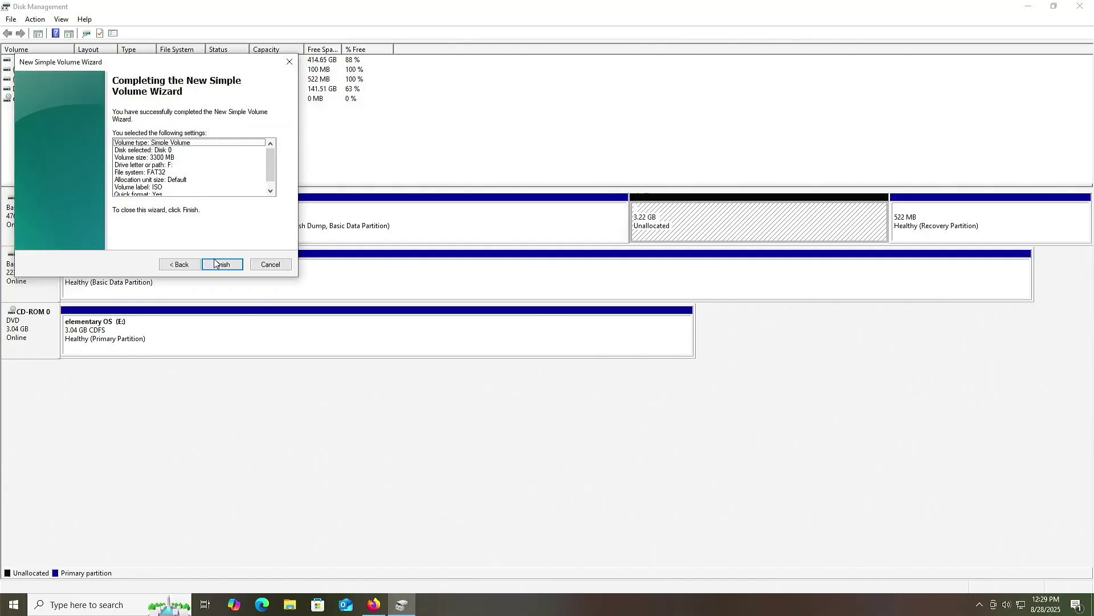
left_click(220, 263)
left_click(657, 231)
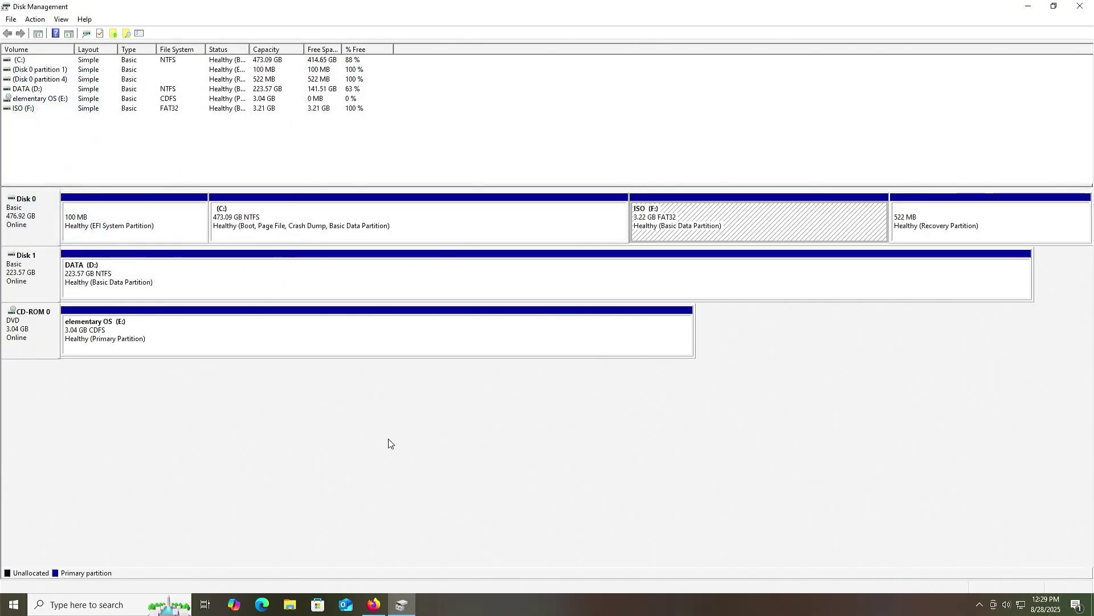
Copy all 11 items from the elementary OS DVD Drive (E:) onto ISO (F:).
left_click(289, 604)
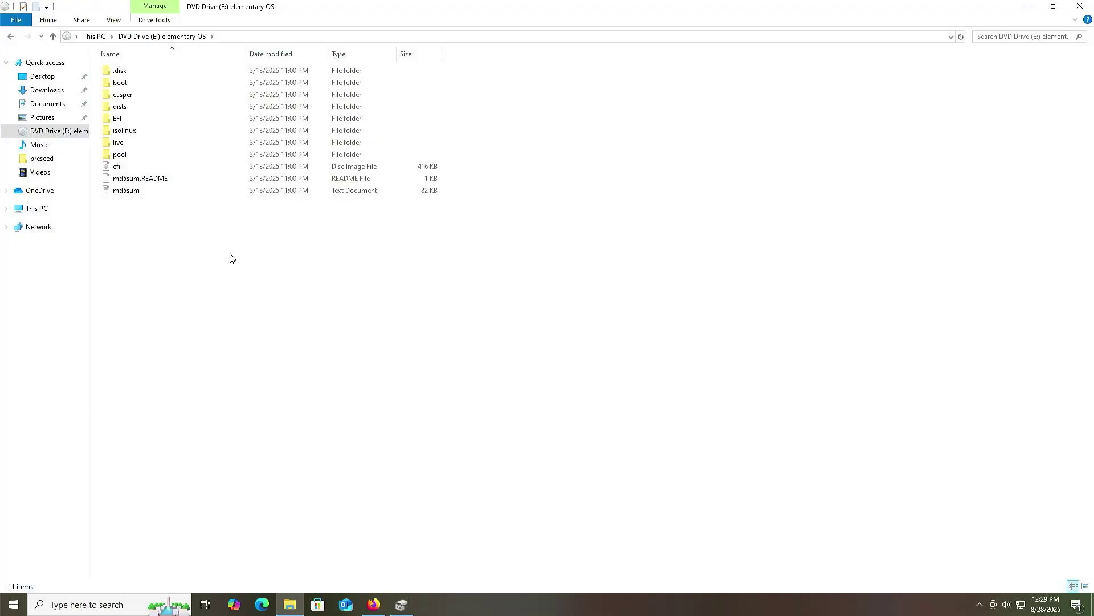
key("ctrl+a")
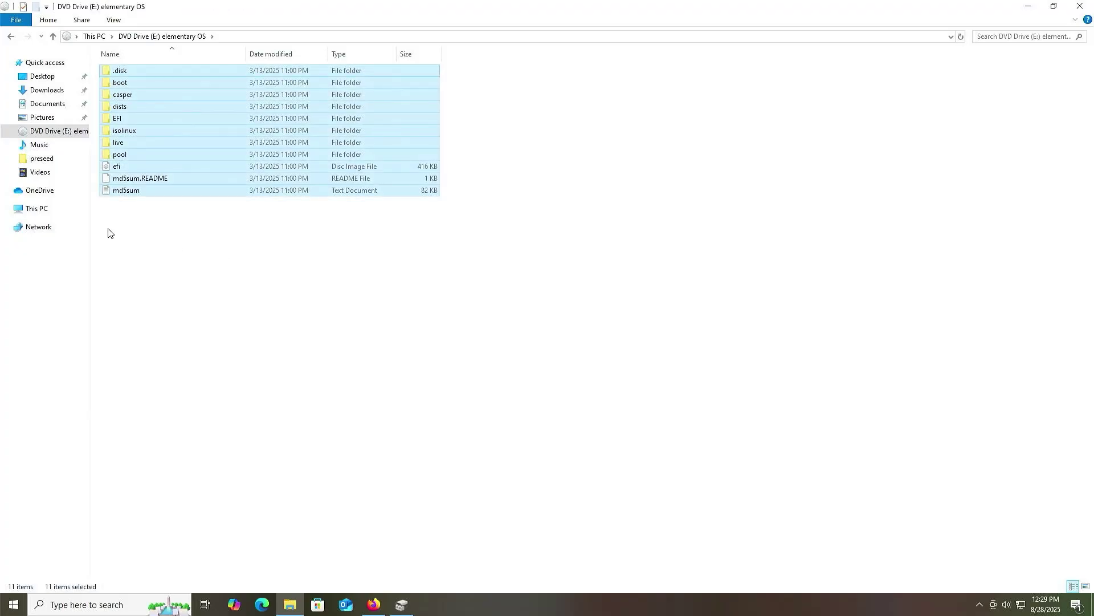
left_click(64, 210)
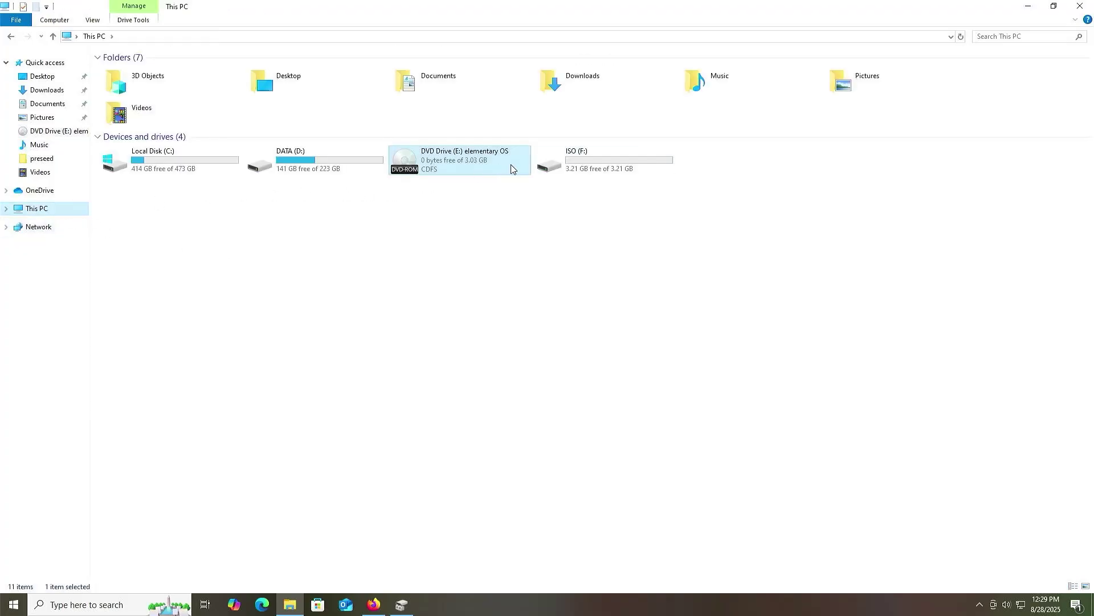
double_click(580, 154)
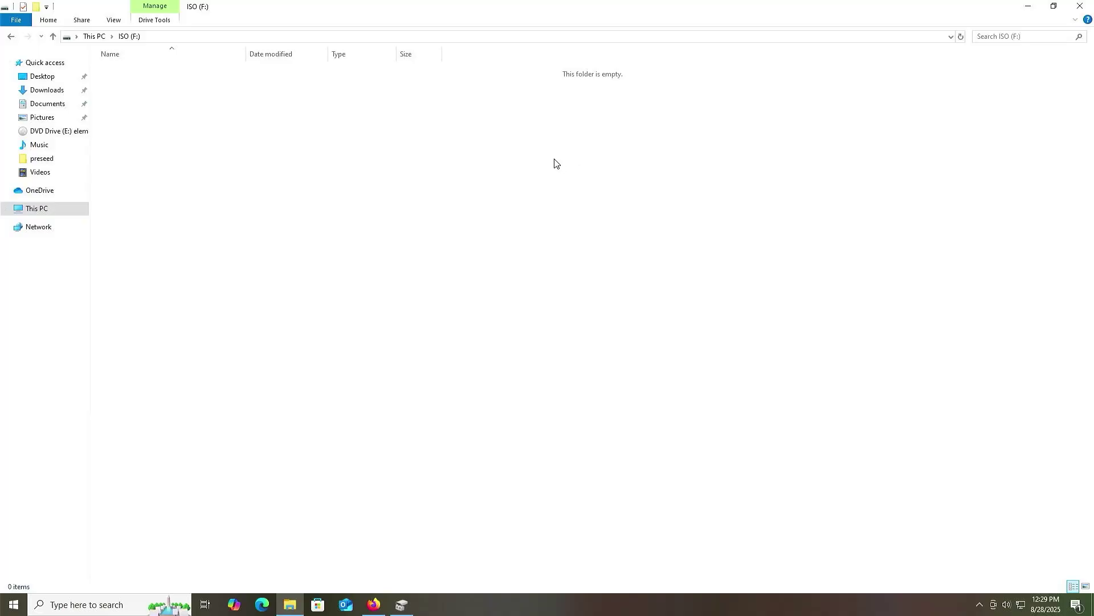
key("ctrl+v")
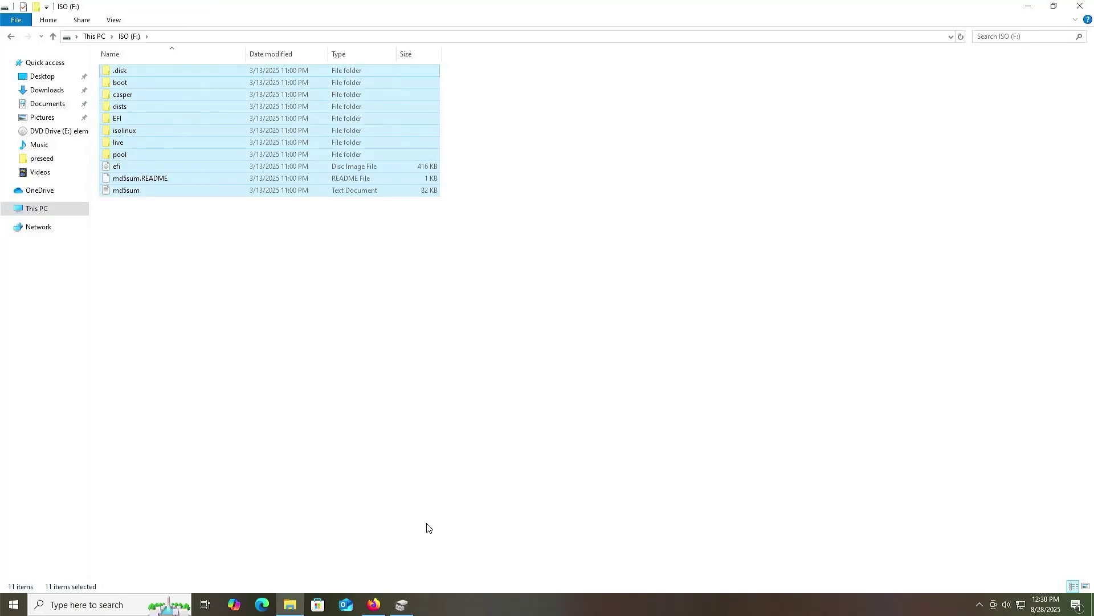
left_click(401, 605)
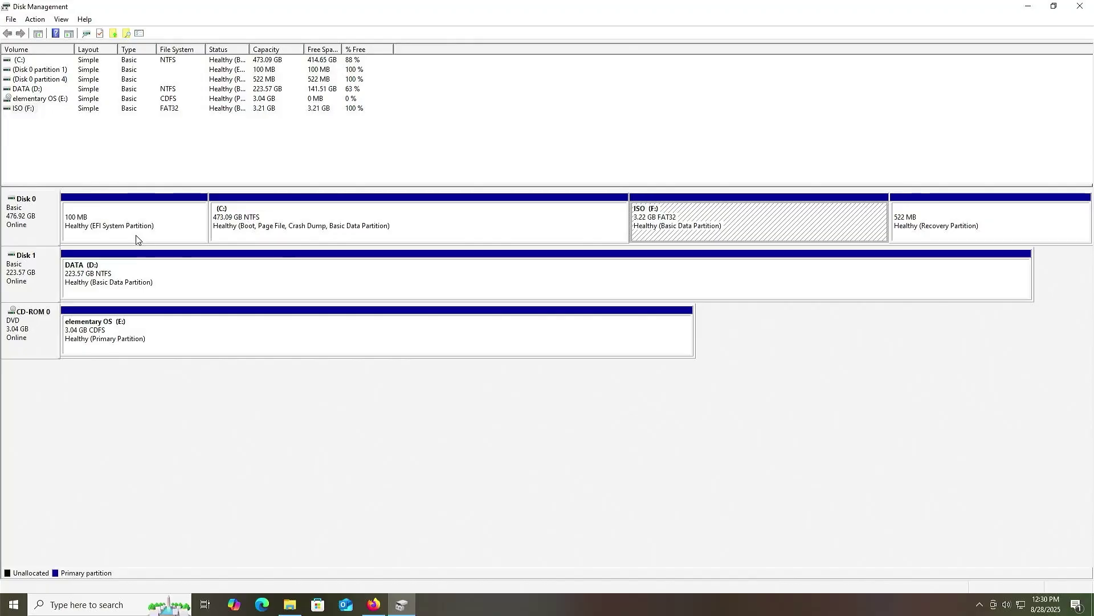
Launch diskpart as administrator and approve the elevation prompt.
key("super")
type("diskpar")
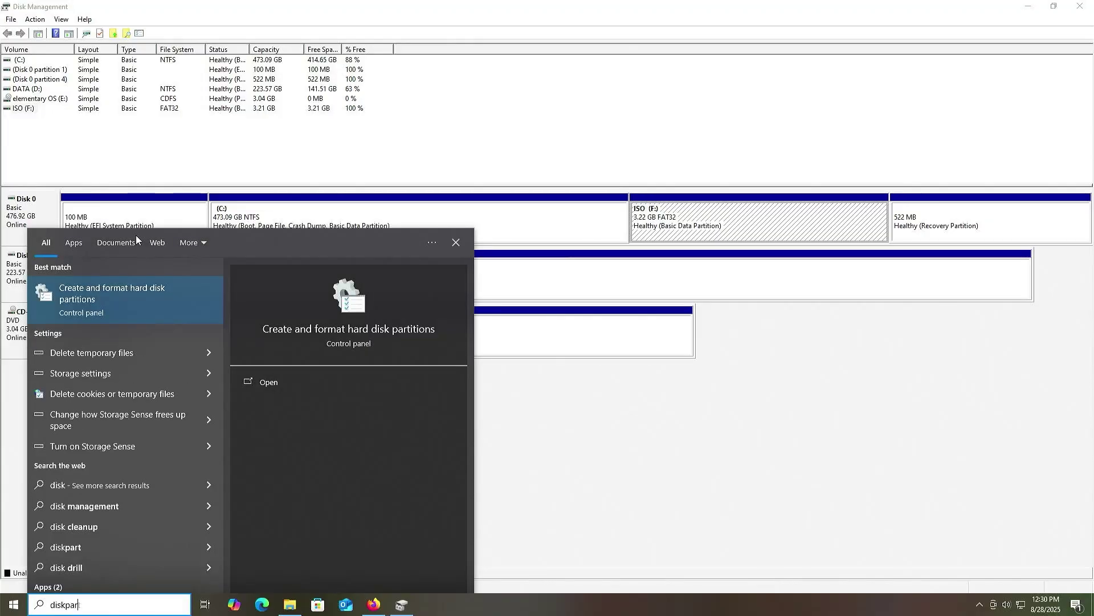
type("t")
key("Tab")
key("Down")
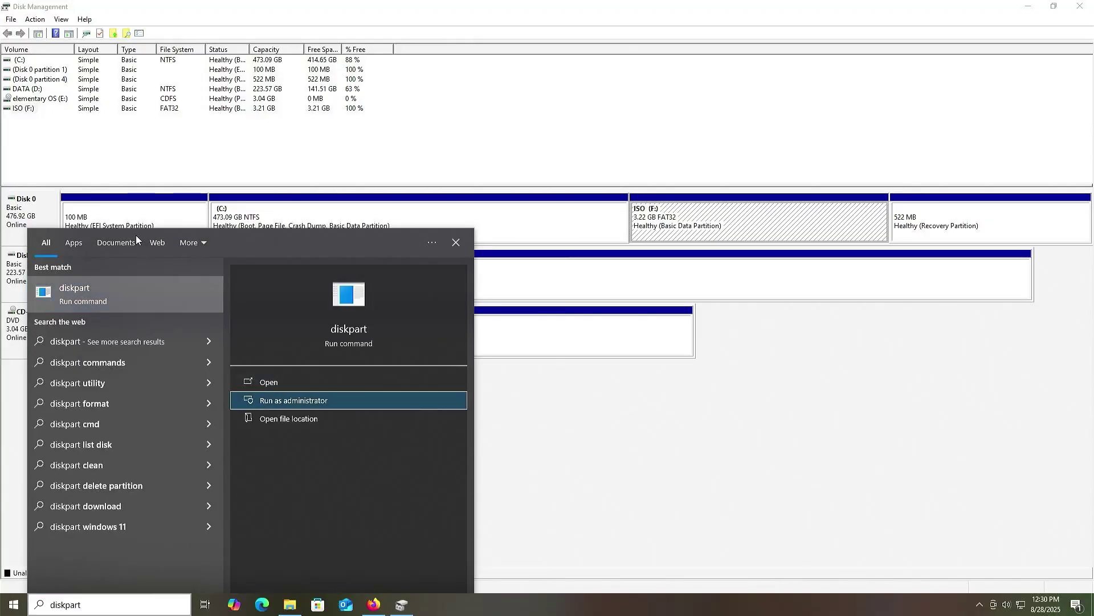
key("Return")
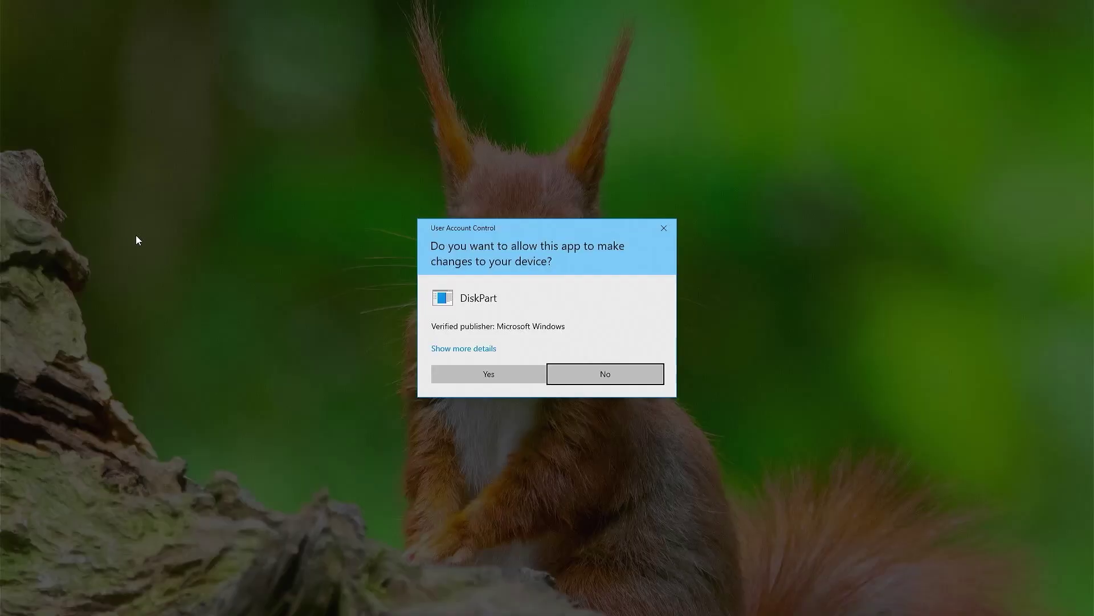
key("Left")
key("Return")
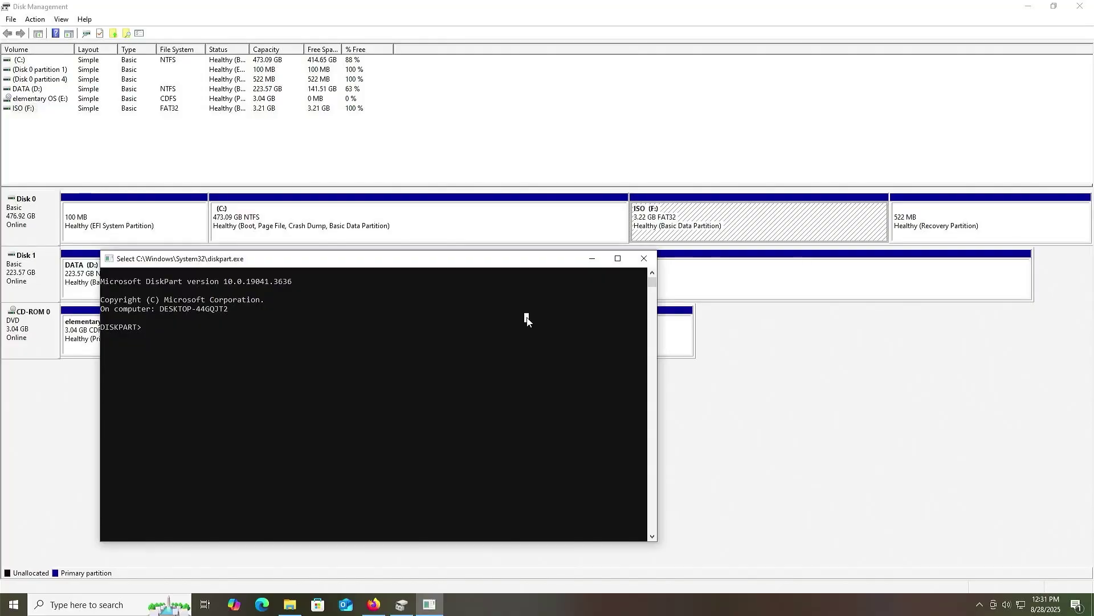
List disks, select Disk 0, list its partitions, and select the 3300 MB partition 5.
type("list disk")
key("Return")
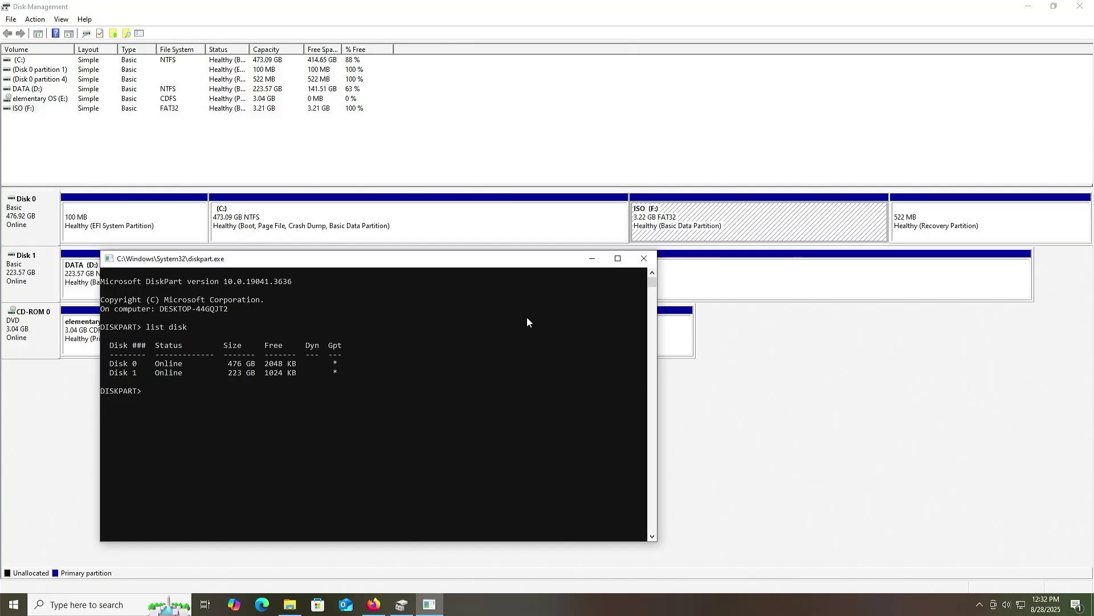
type("sel disk 0")
key("Return")
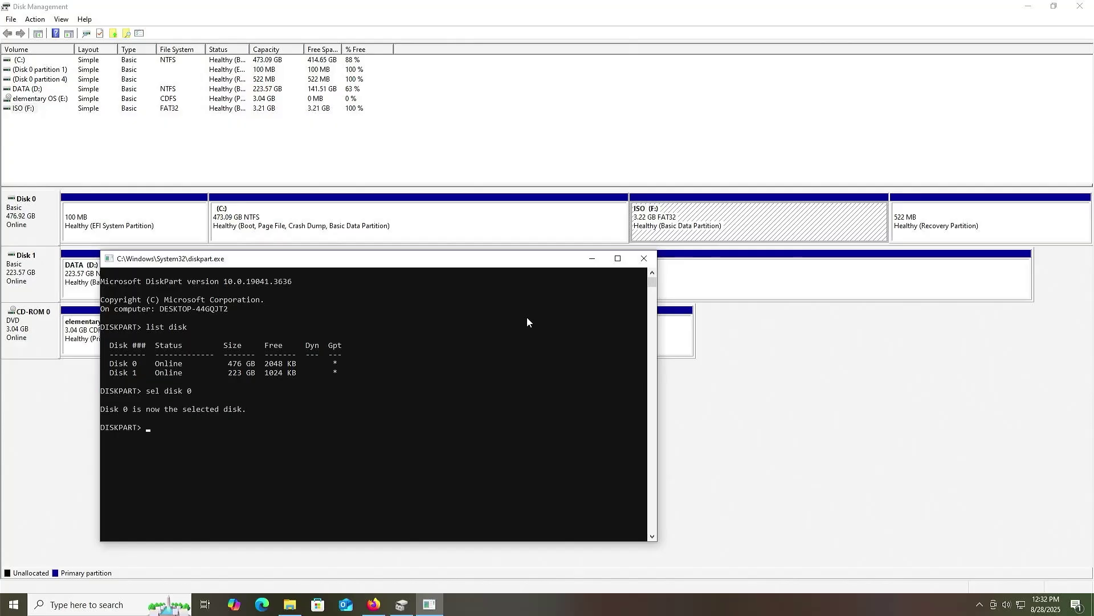
type("list part")
key("Return")
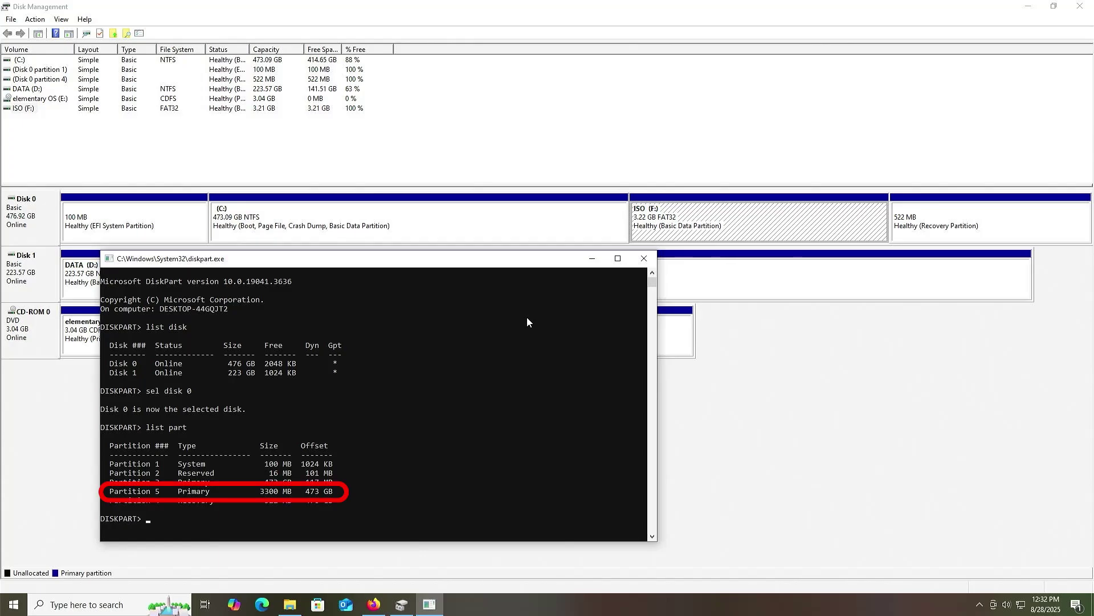
type("sel part 5")
key("Return")
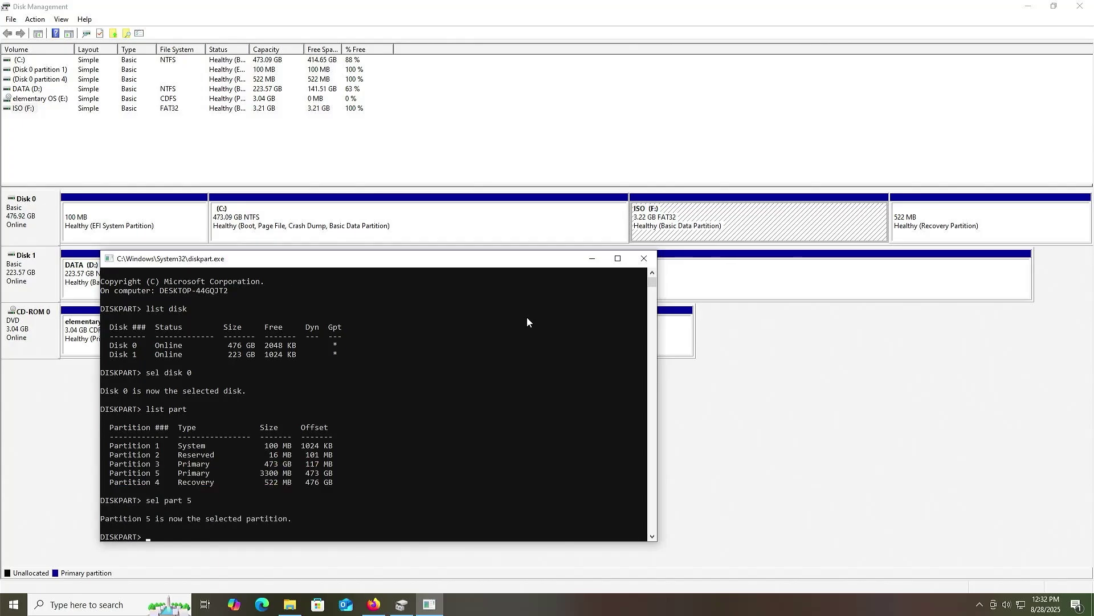
Set partition 5's type to the EFI System GUID copied from 'help set id'.
type("help set id")
key("Return")
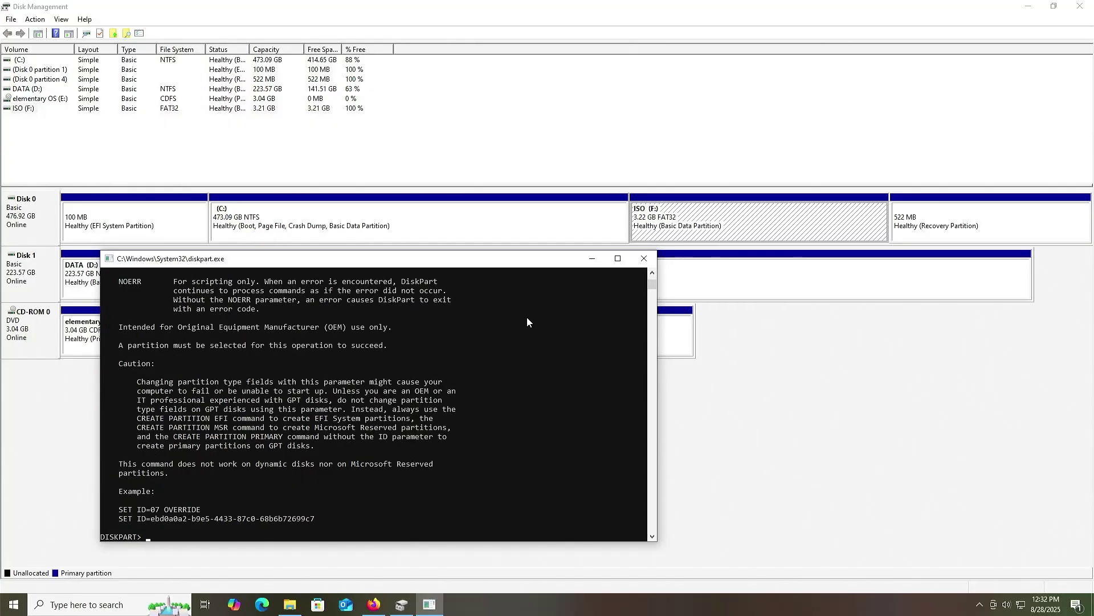
scroll(524, 323, "up", 13)
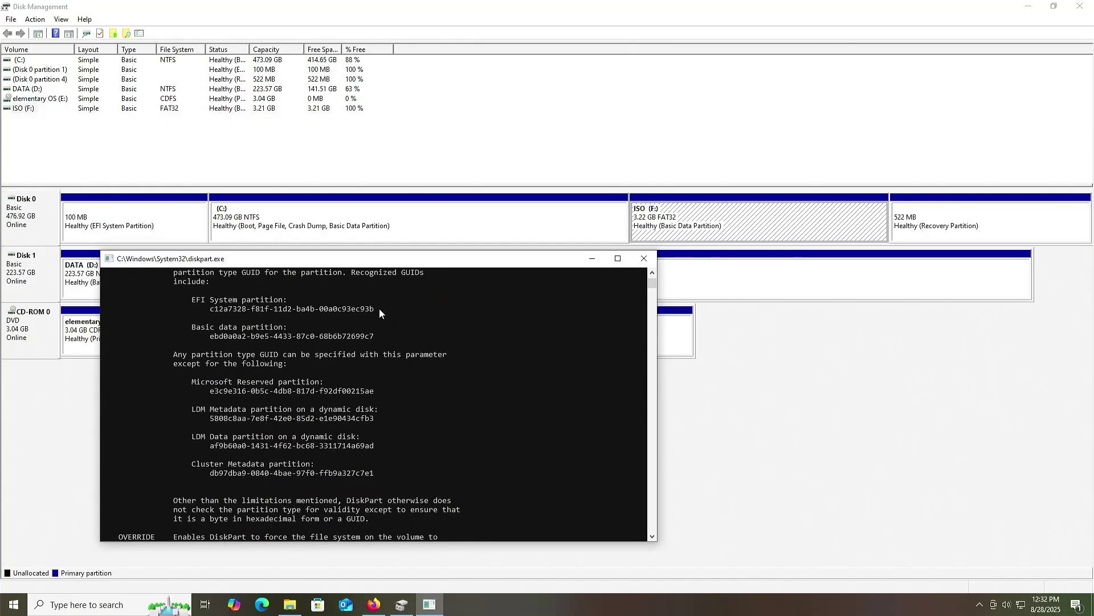
left_click_drag(378, 309, 211, 312)
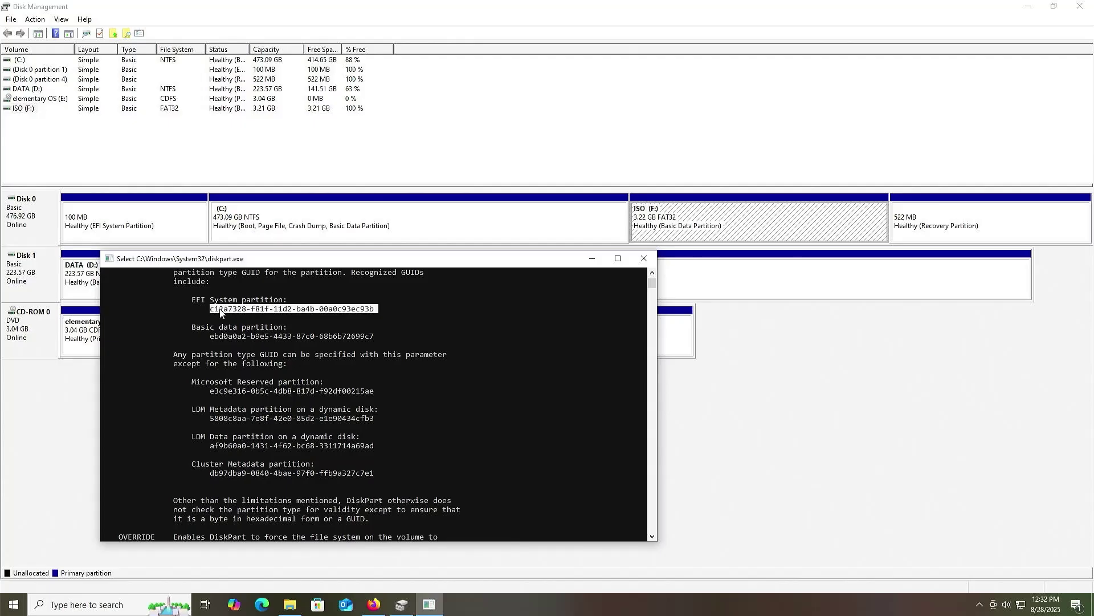
right_click(220, 309)
type("set id=")
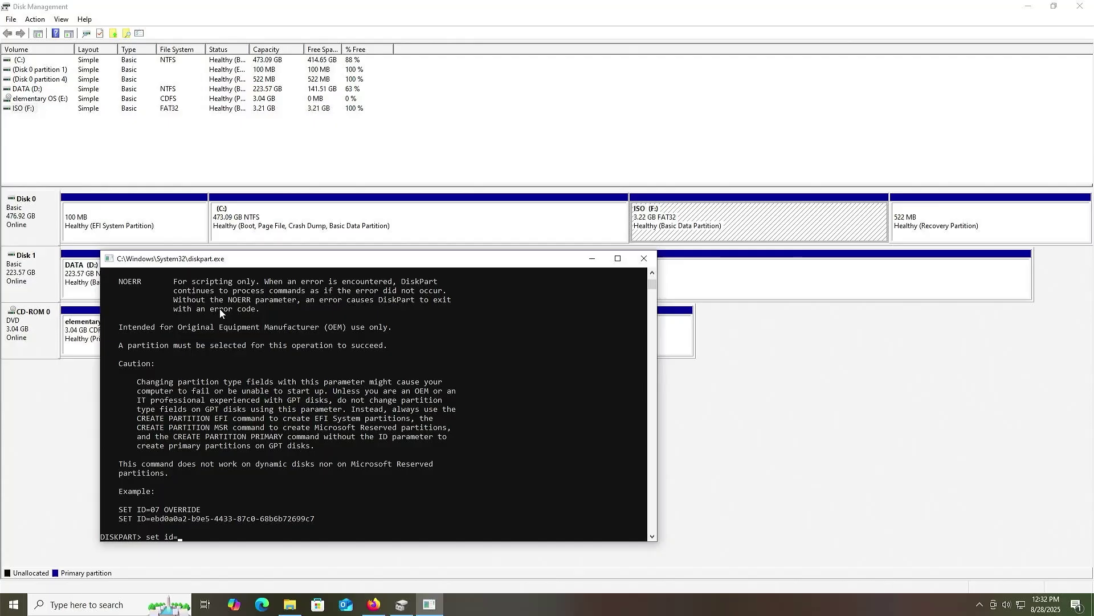
right_click(220, 309)
key("Return")
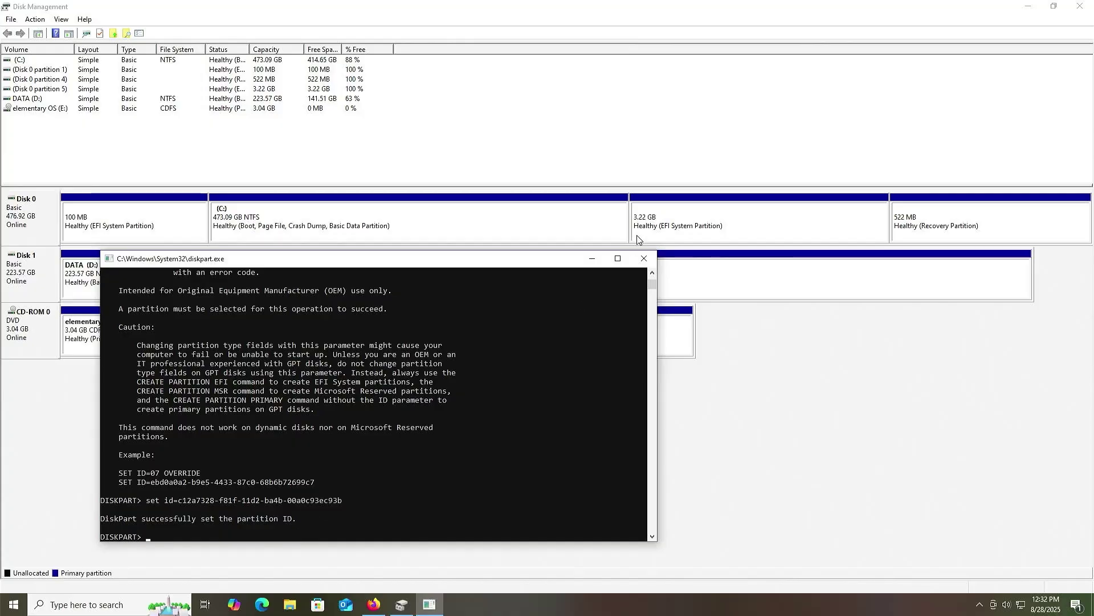
Check that partition 5 now shows as EFI, then restart the PC from the Start menu.
left_click(691, 239)
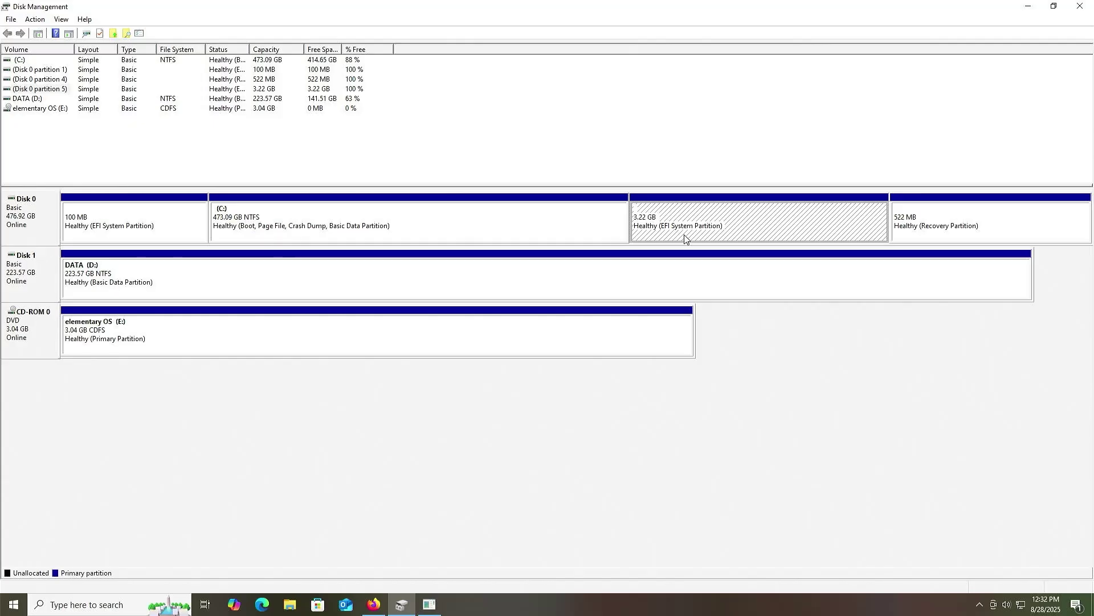
right_click(14, 604)
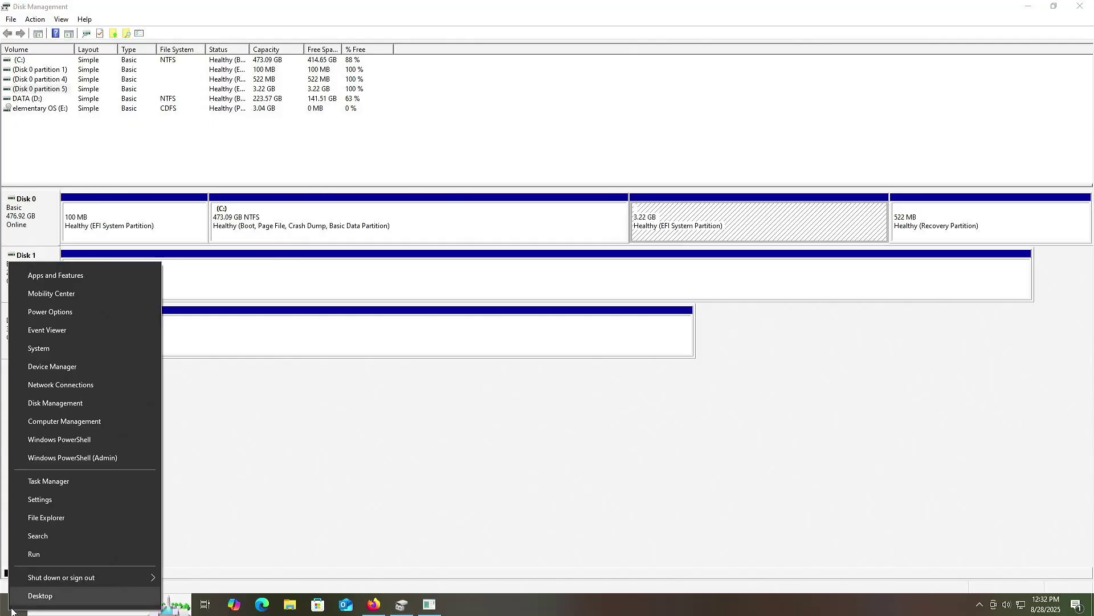
mouse_move(78, 576)
left_click(189, 573)
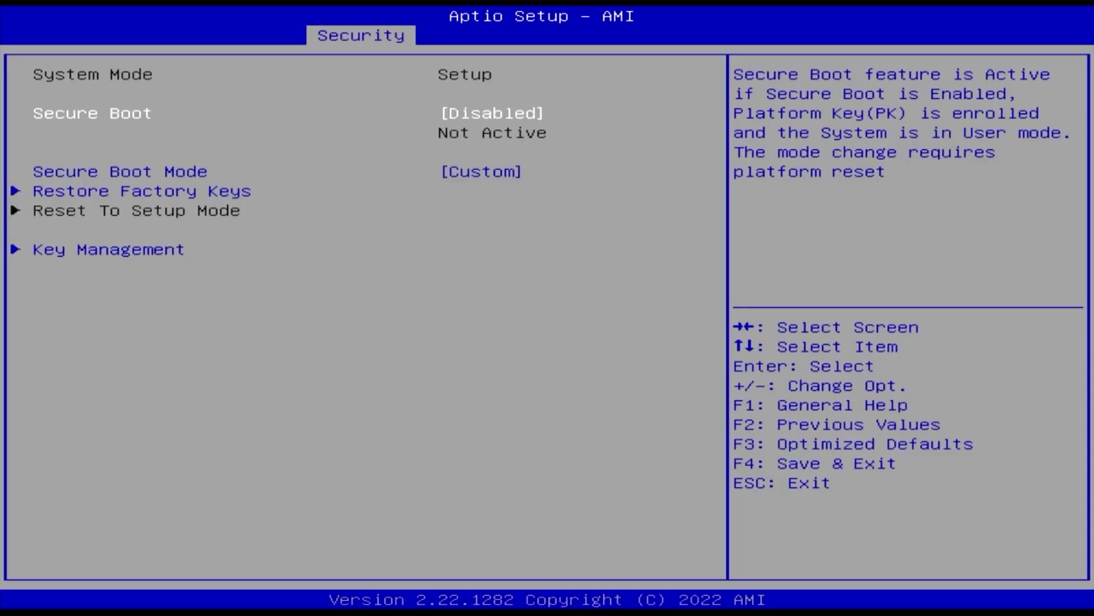
Go to Save & Exit and select the UEFI OS (P0: Patriot P210 512GB) boot override.
key("Right")
key("Right")
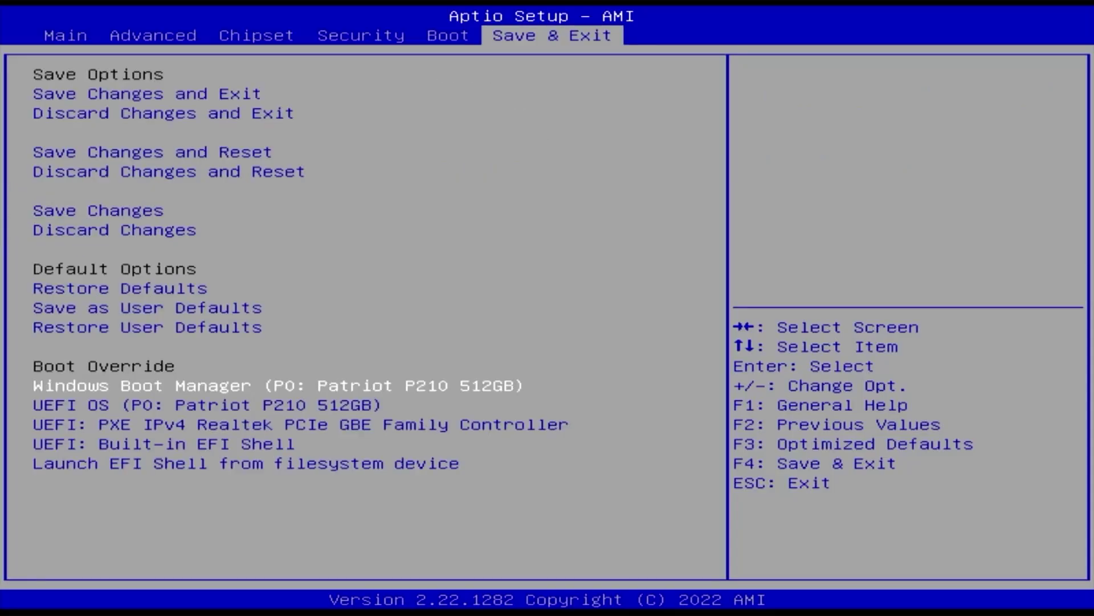
key("Down")
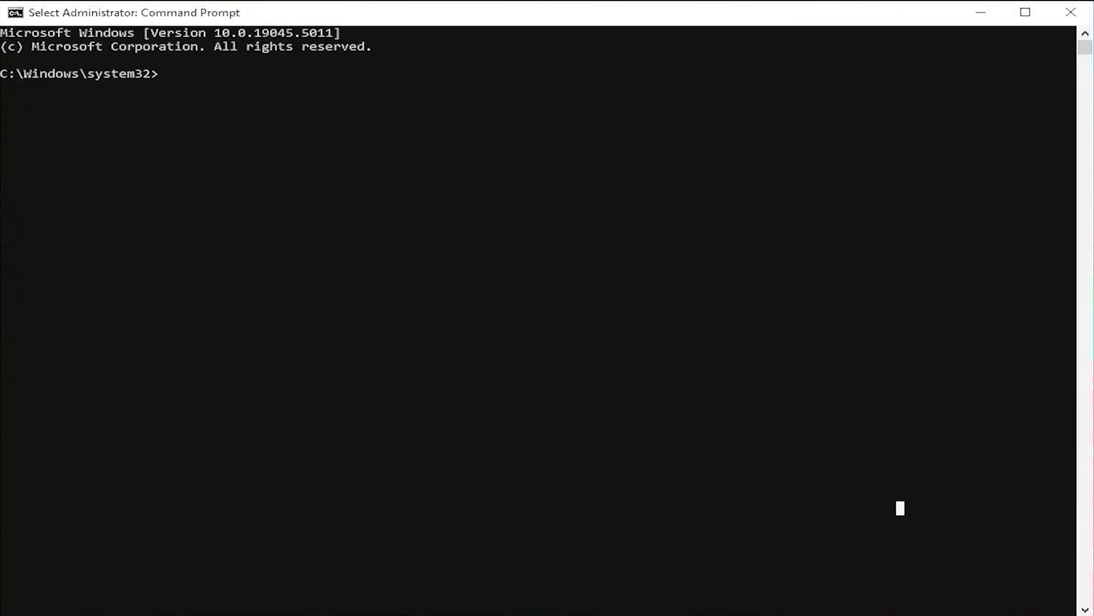
Run 'bcdedit /enum firmware' to show the UEFI OS entry on F: booting \EFI\BOOT\BOOTX64.EFI.
type("bcdedit /enum fi")
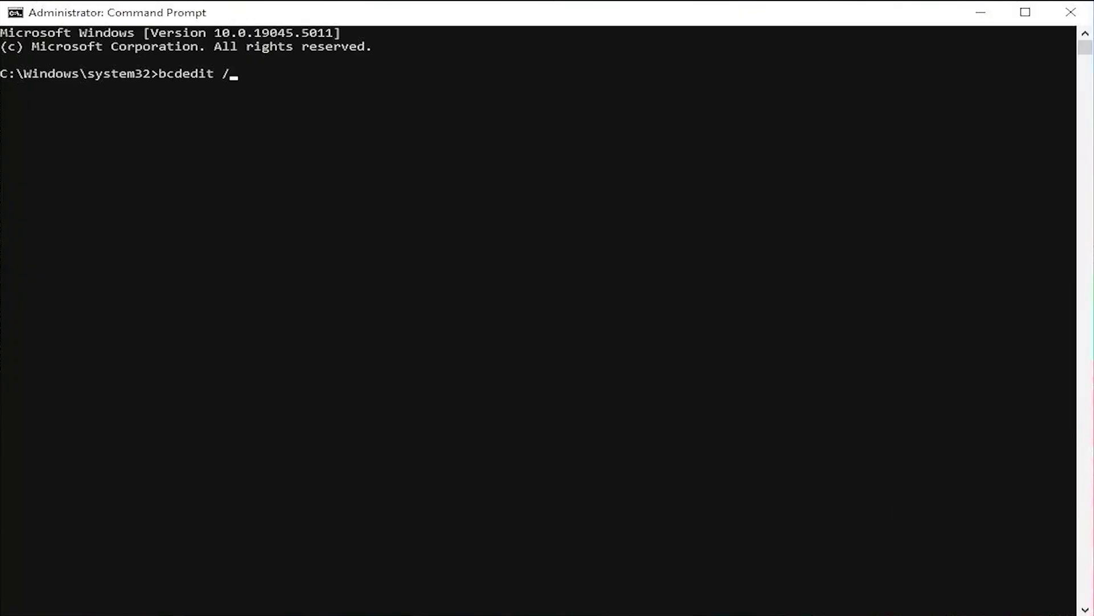
type("rmware")
key("Return")
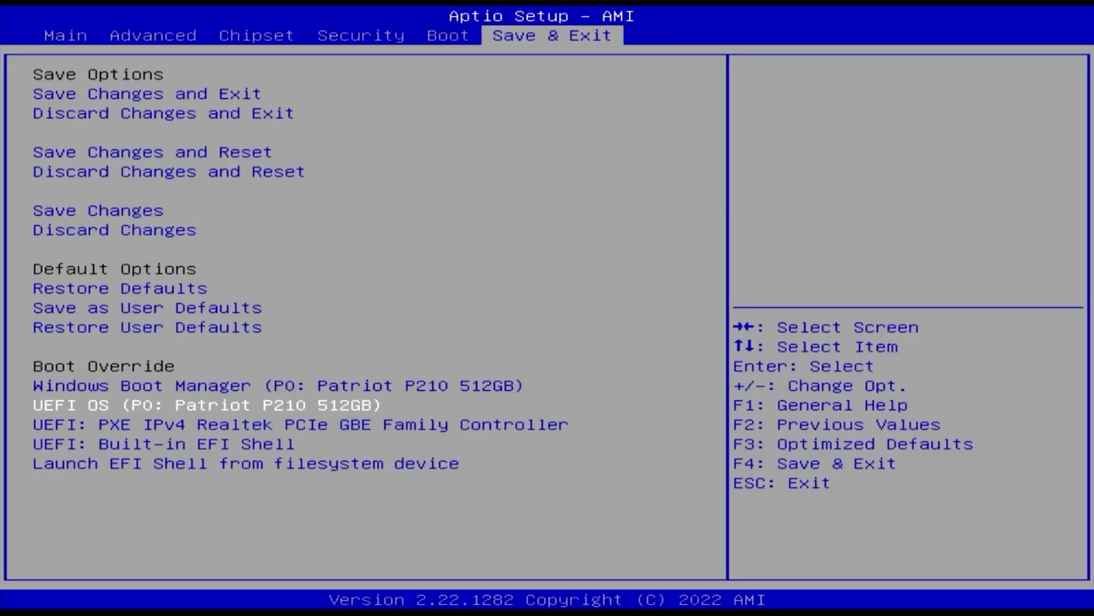
Boot from the 'UEFI OS (P0: Patriot P210 512GB)' Boot Override entry.
key("Return")
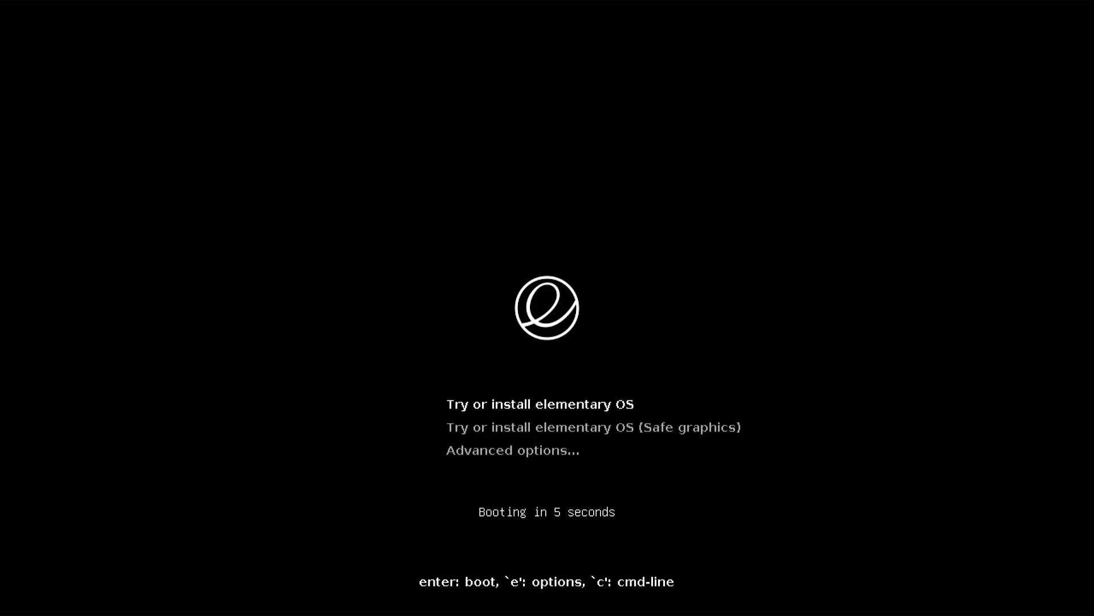
Halt the GRUB countdown and boot the 'Try or install elementary OS' entry.
key("Down")
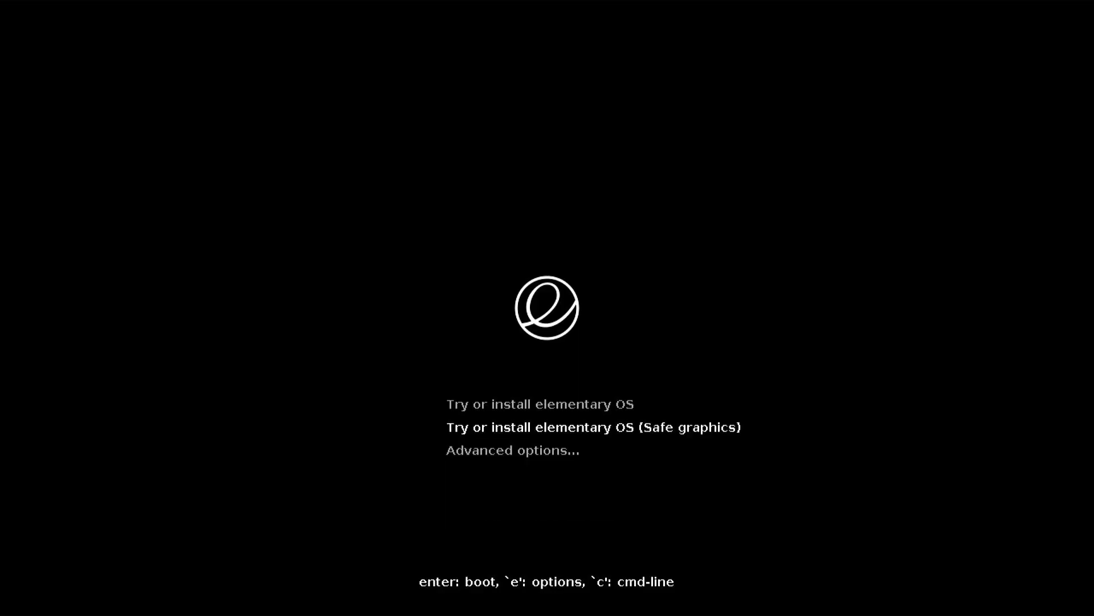
key("Down")
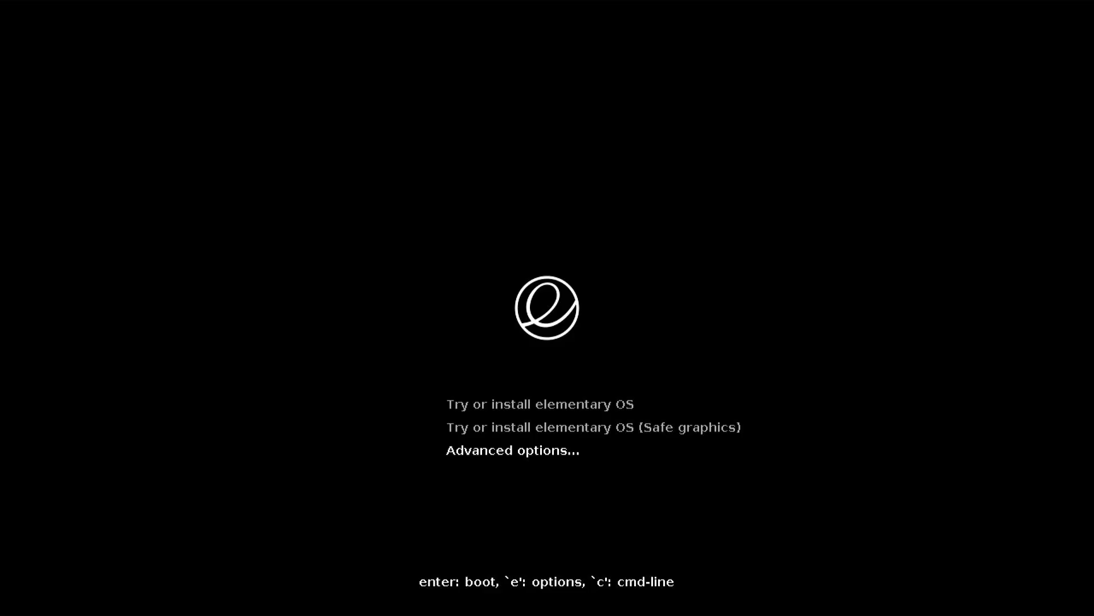
key("Up")
key("Up")
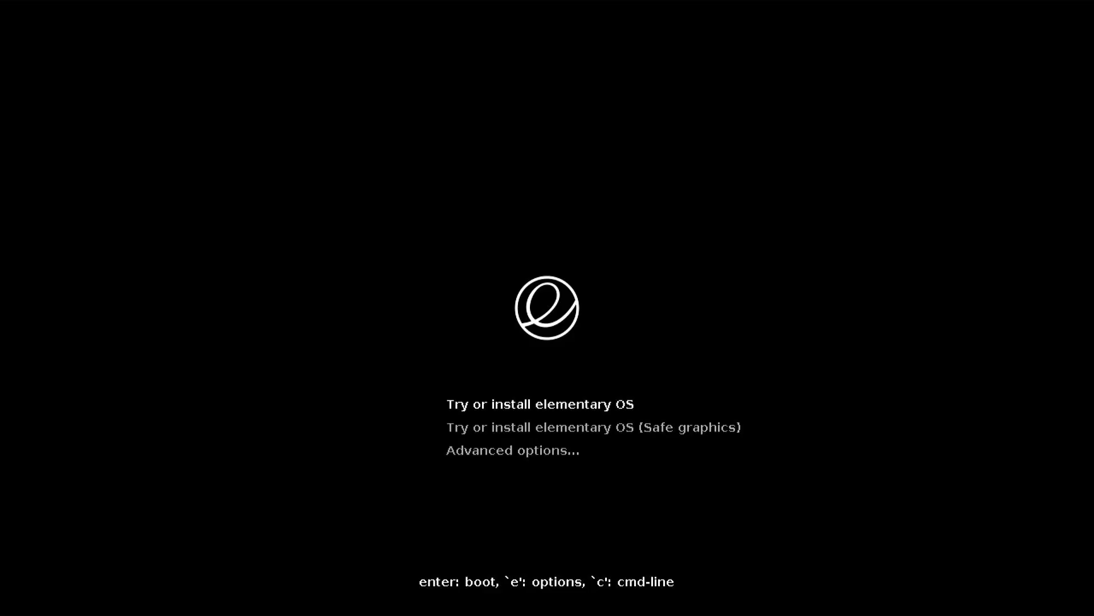
key("Return")
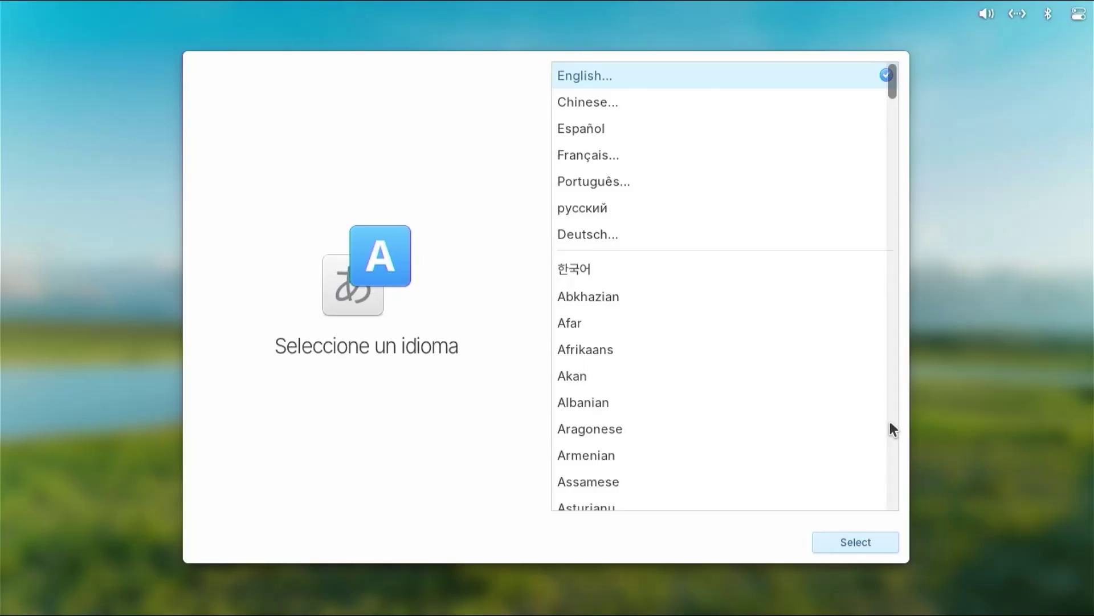
Choose English, United States, then the English (US) input language with its Default layout.
left_click(841, 536)
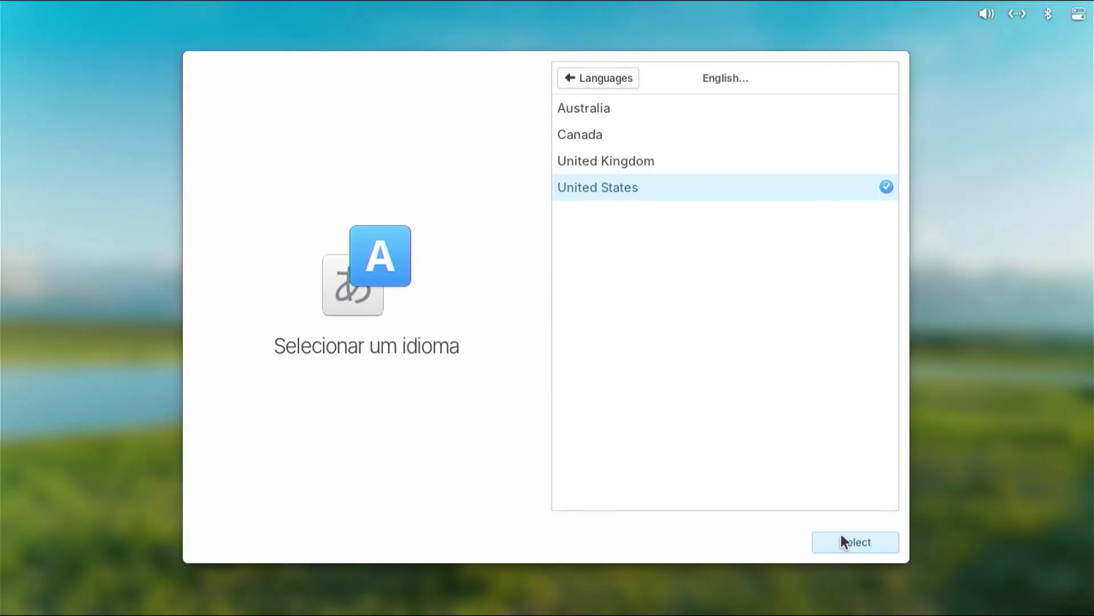
left_click(840, 533)
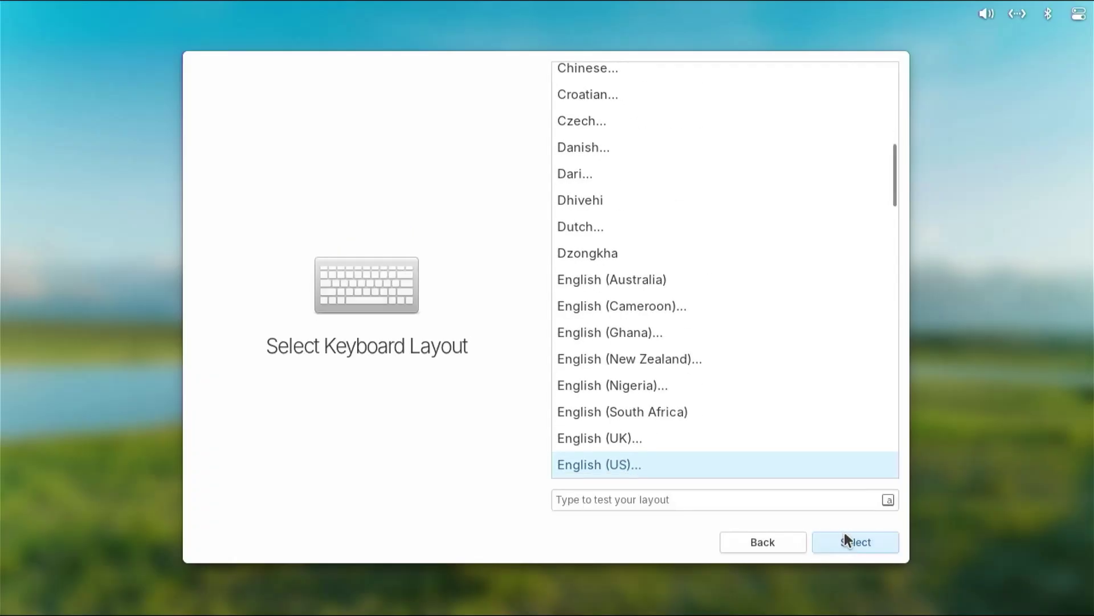
left_click(846, 537)
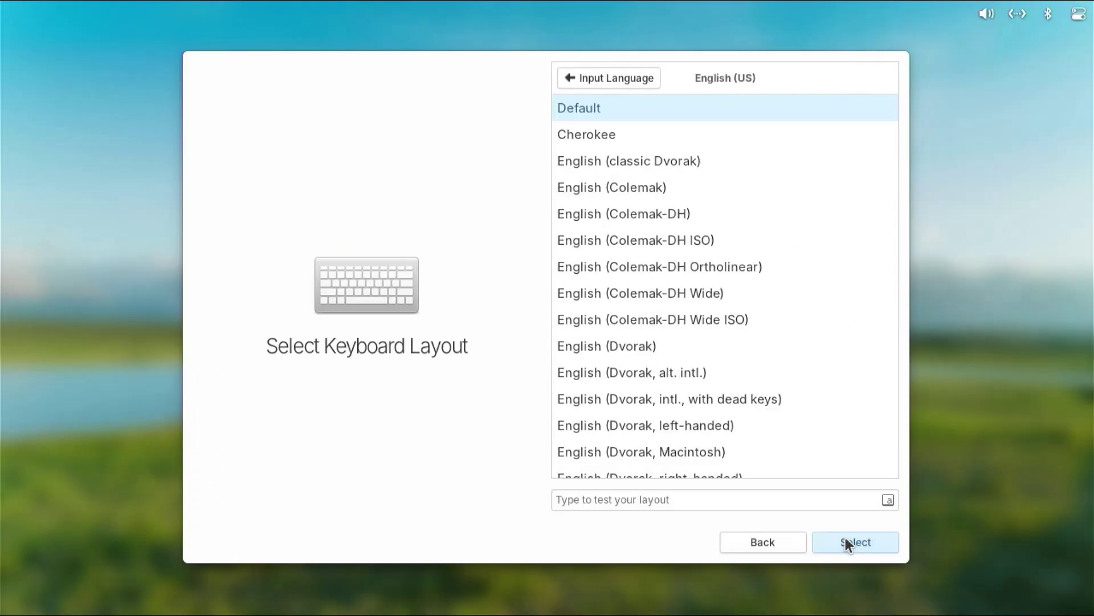
left_click(846, 537)
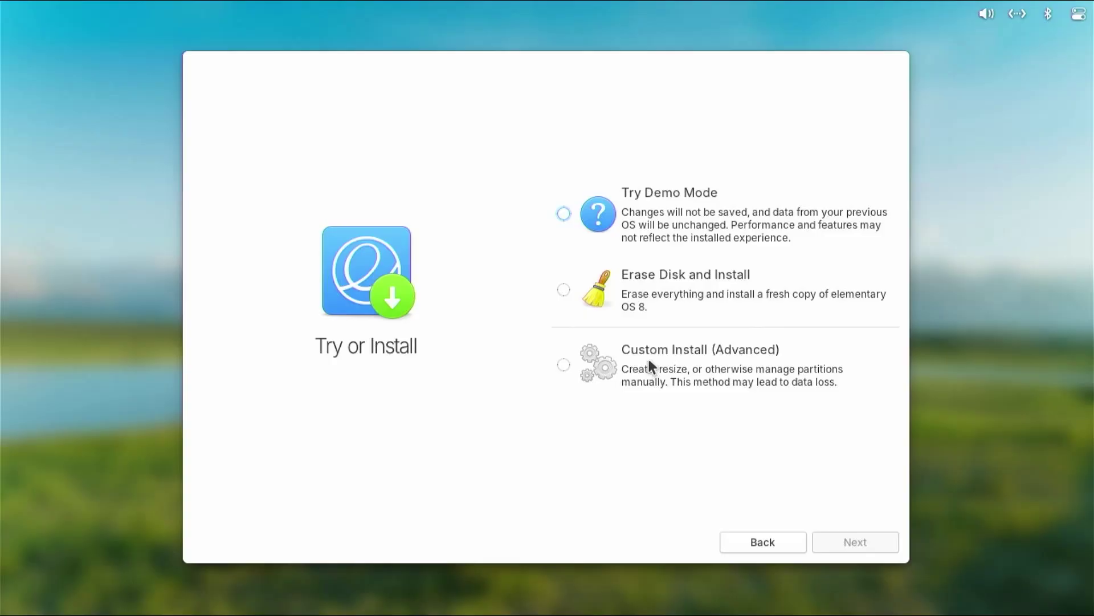
Select Custom Install (Advanced), then launch GParted via Modify Partitions on Select Partitions.
left_click(565, 365)
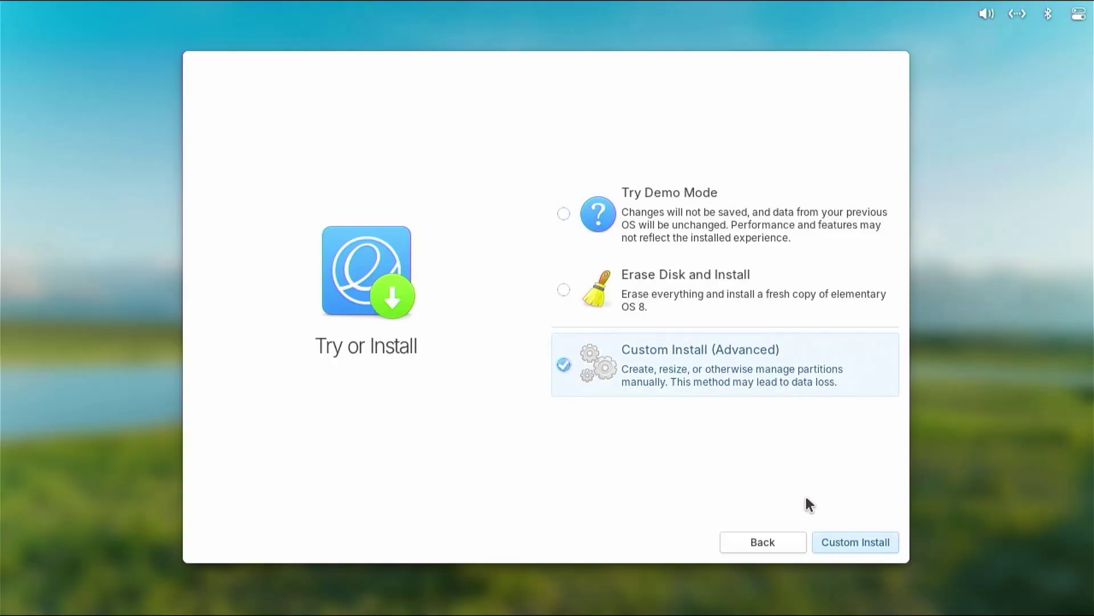
left_click(844, 548)
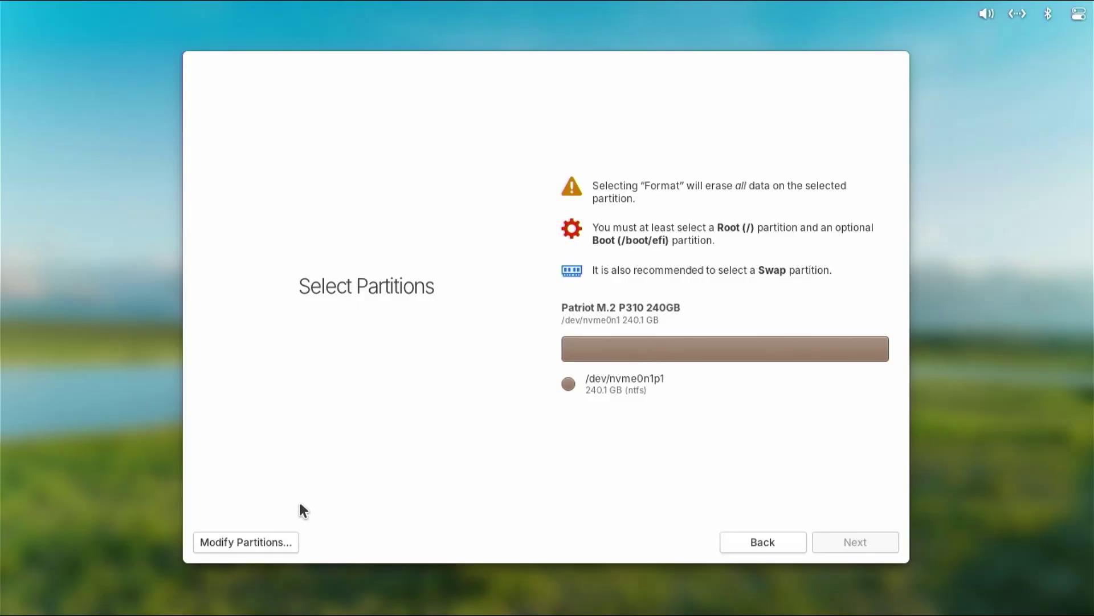
left_click(268, 540)
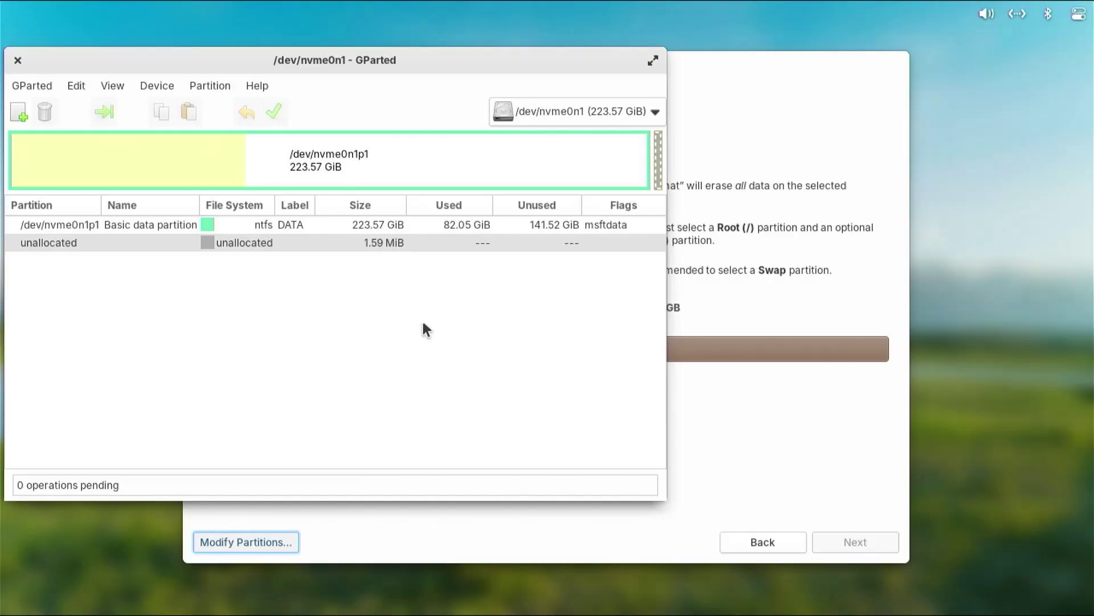
Resize /dev/nvme0n1p1 with 100000 MiB free space following, shrinking it to 125.91 GiB.
left_click(578, 116)
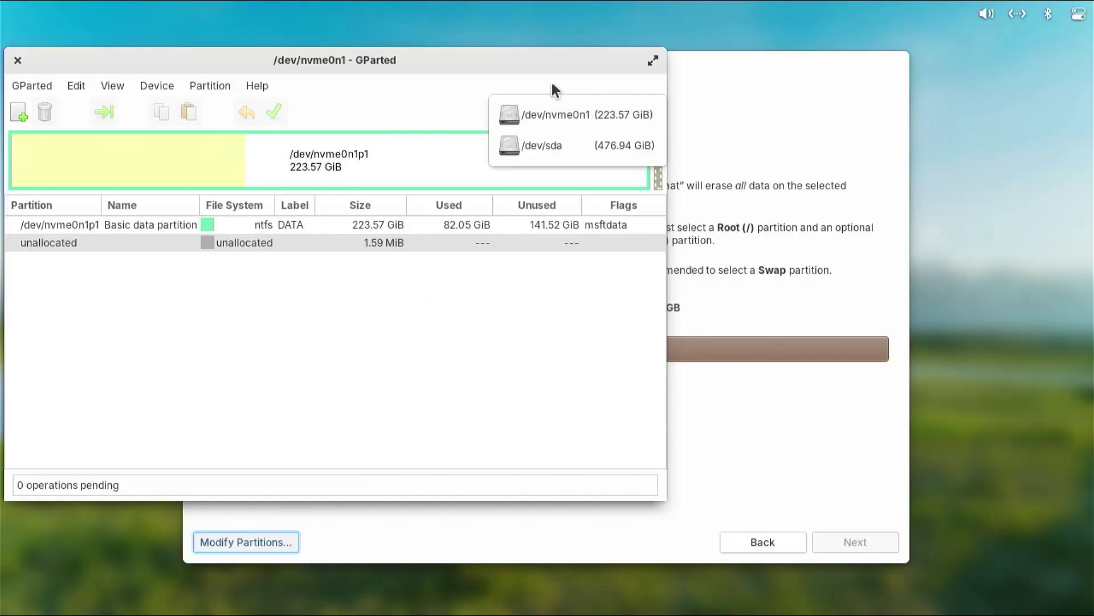
left_click(572, 78)
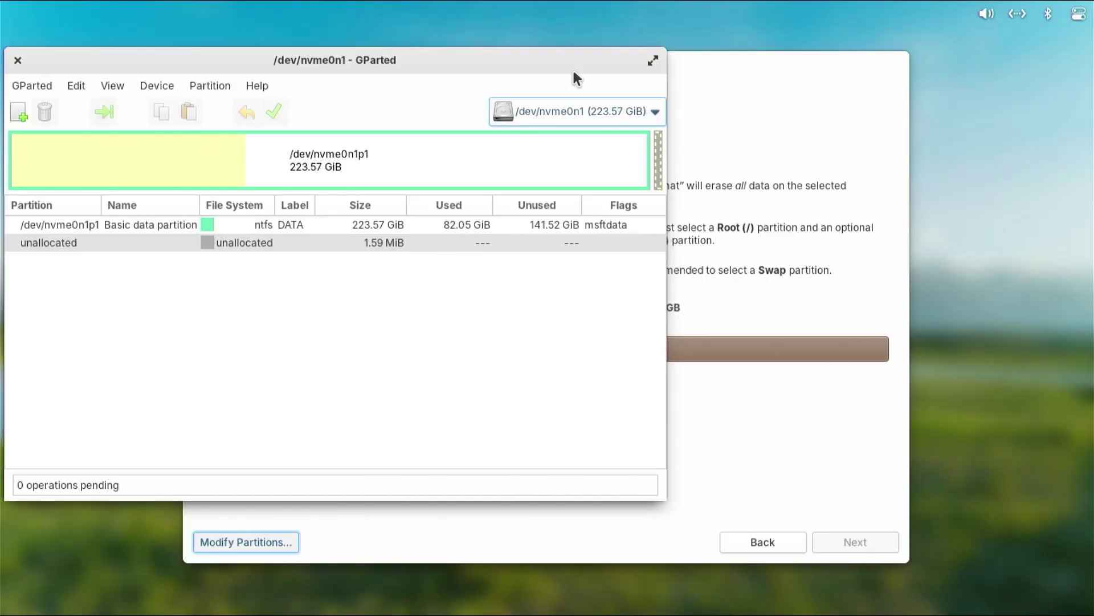
left_click(111, 225)
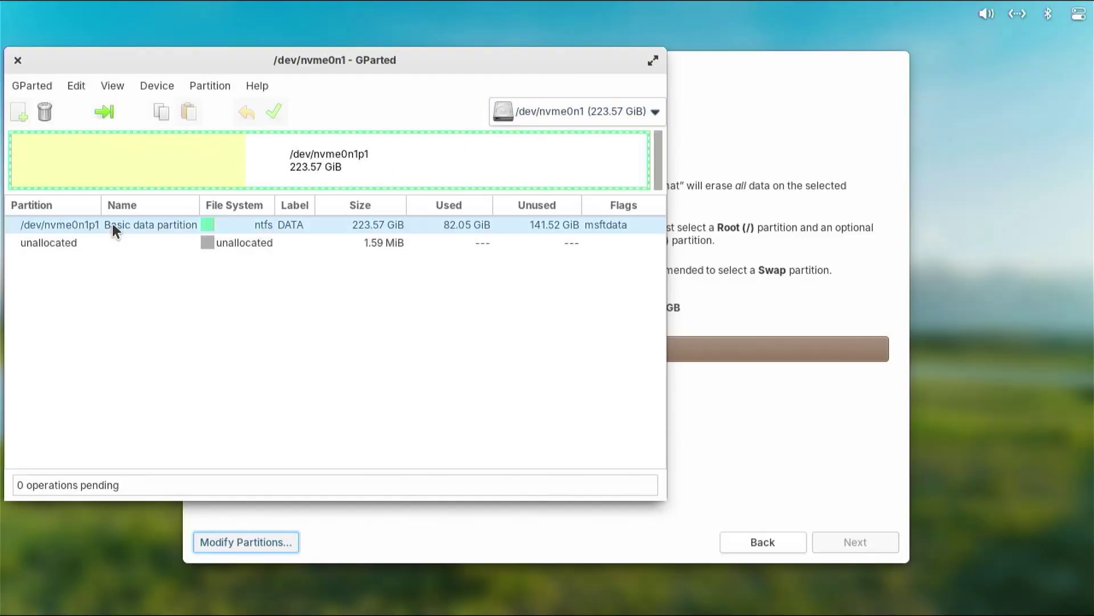
right_click(112, 223)
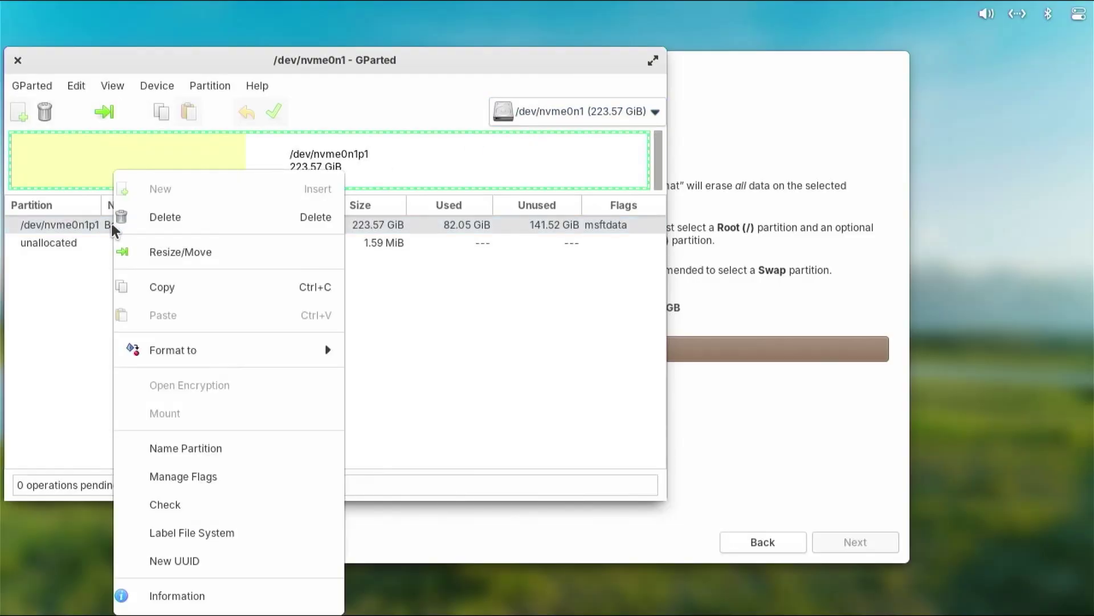
left_click(144, 257)
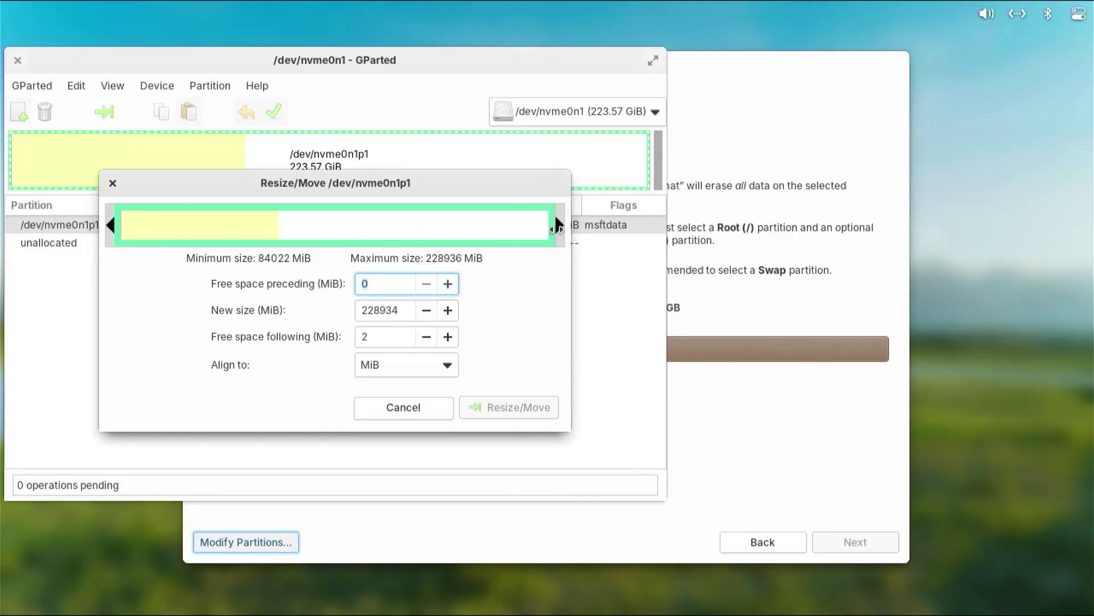
left_click_drag(558, 227, 475, 227)
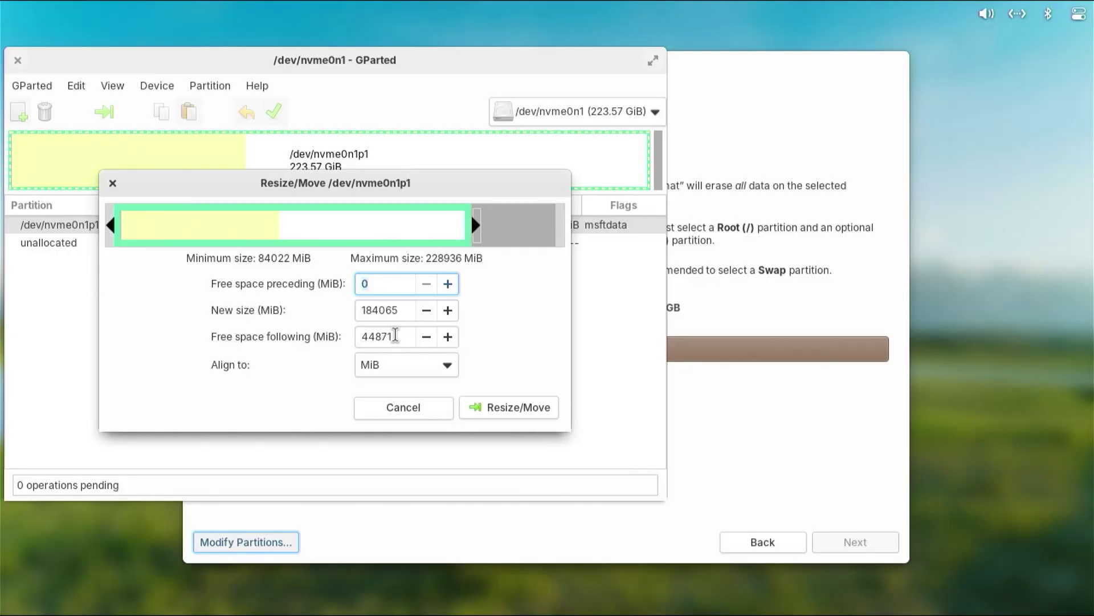
left_click_drag(395, 335, 362, 336)
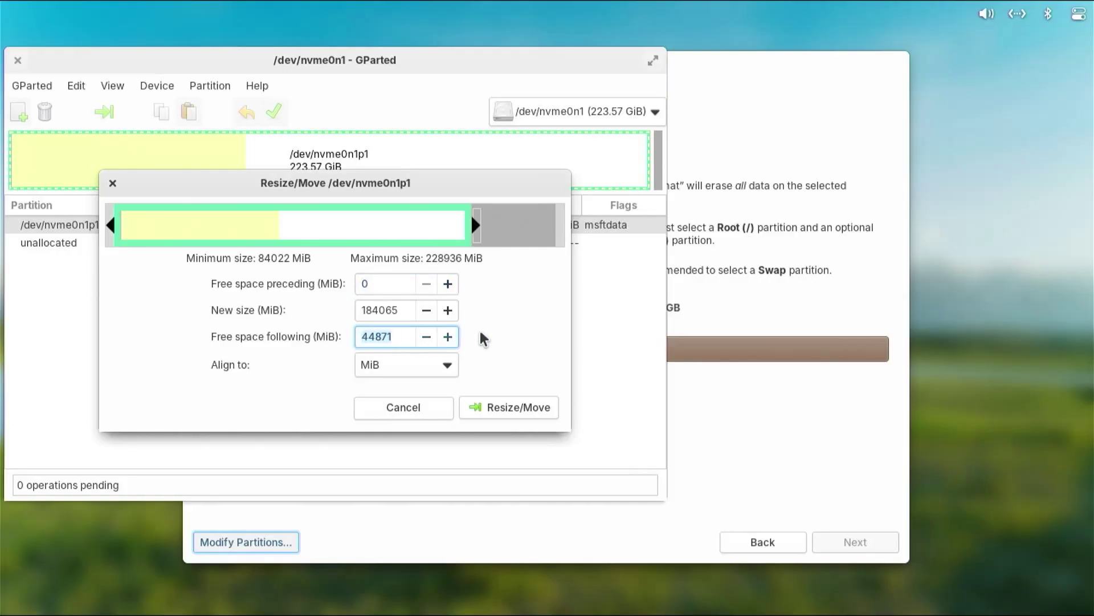
type("100000")
left_click(502, 416)
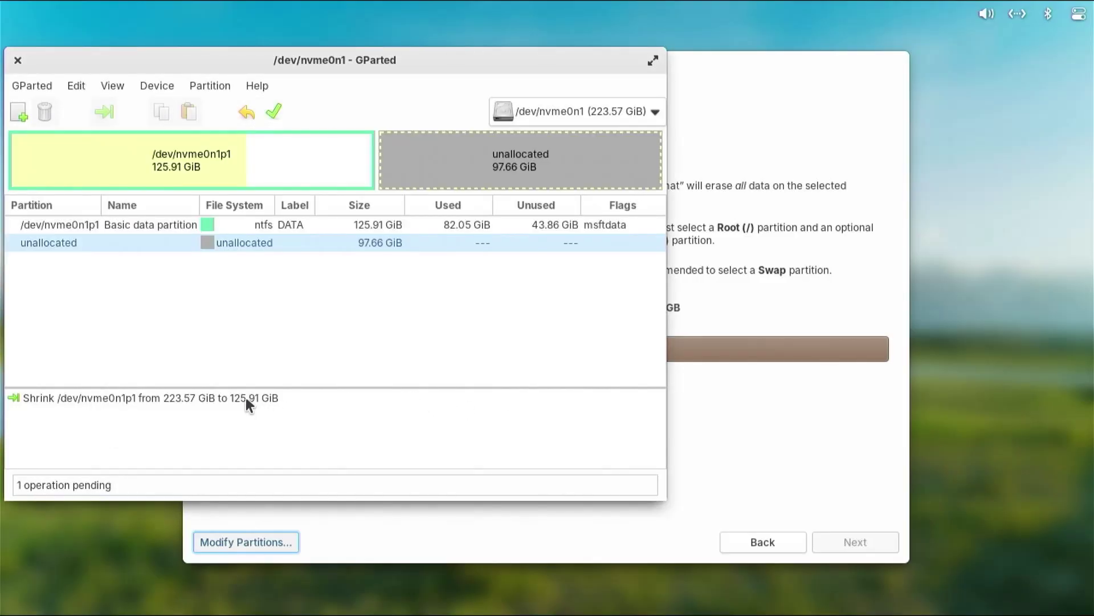
Apply the queued shrink of /dev/nvme0n1p1 to the disk.
left_click(274, 114)
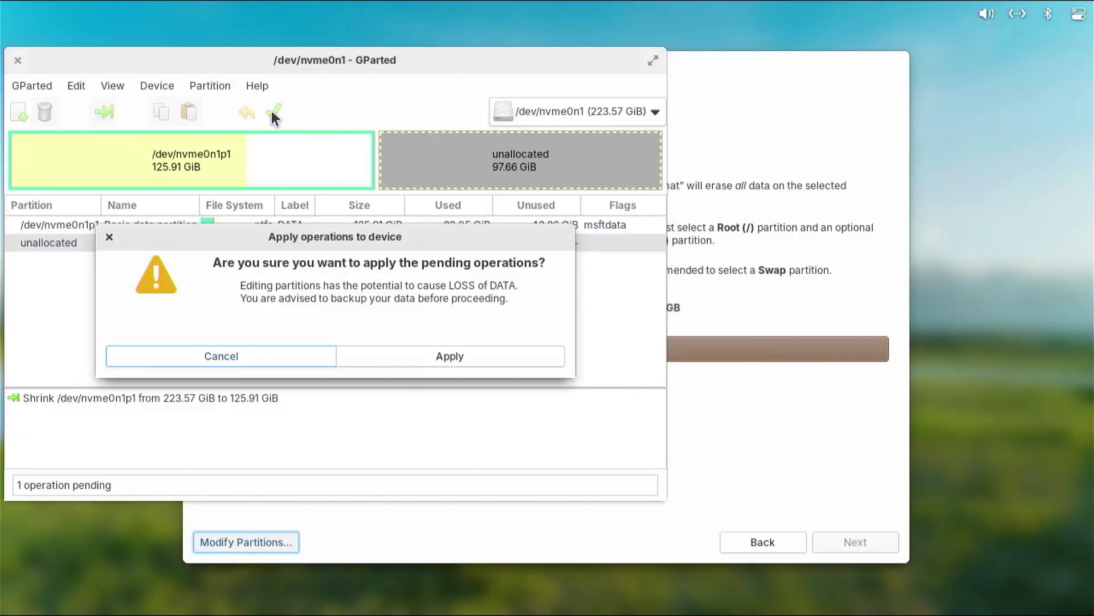
left_click(408, 357)
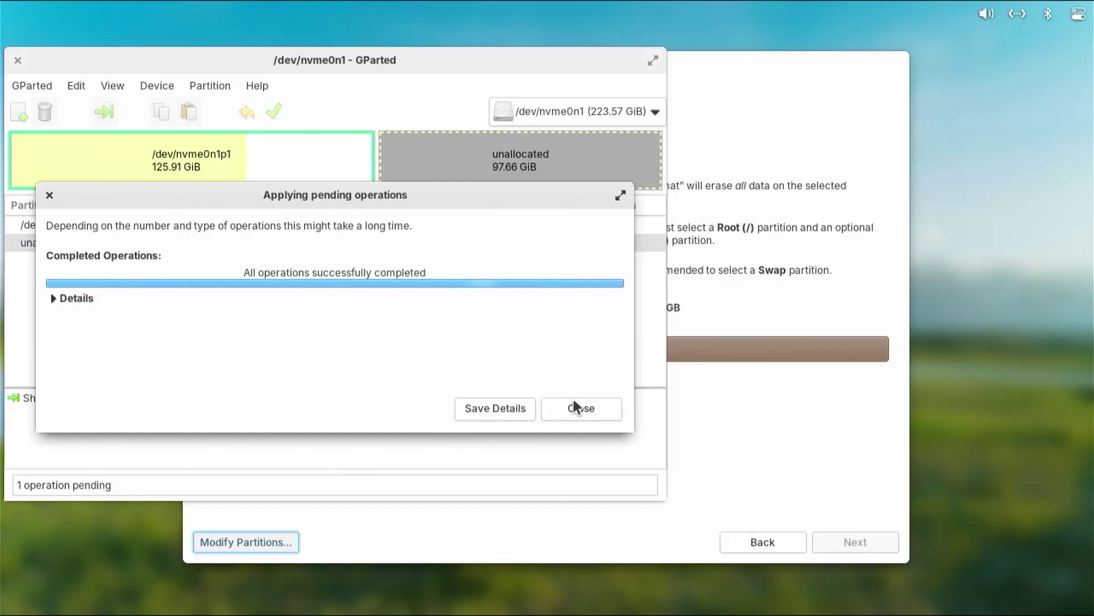
left_click(587, 409)
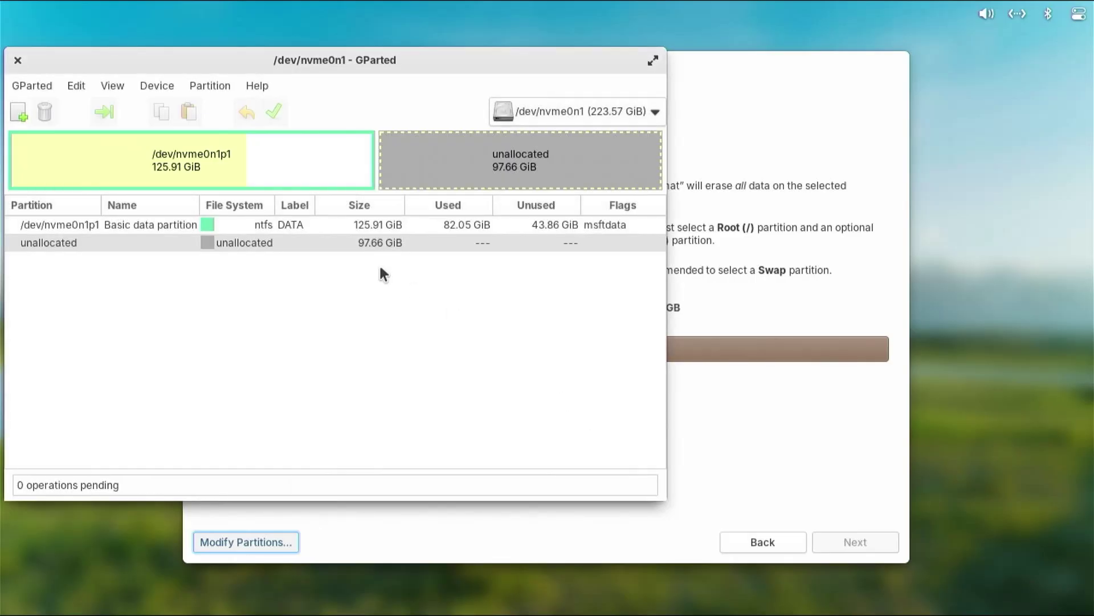
Create a 512 MiB fat32 partition labelled ELEM_EFI in the unallocated space.
left_click(302, 243)
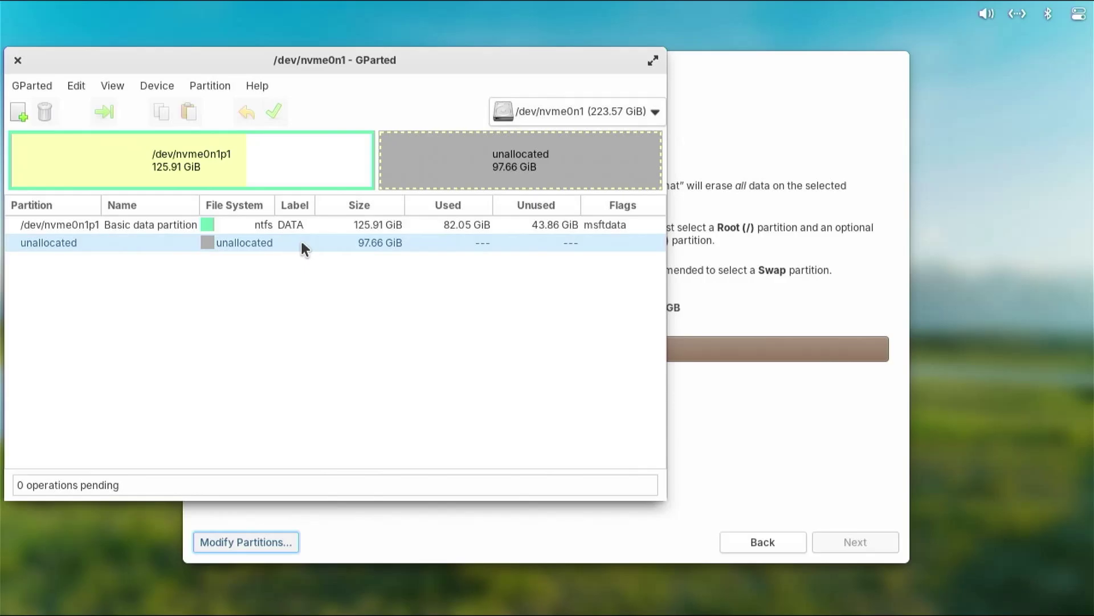
right_click(353, 241)
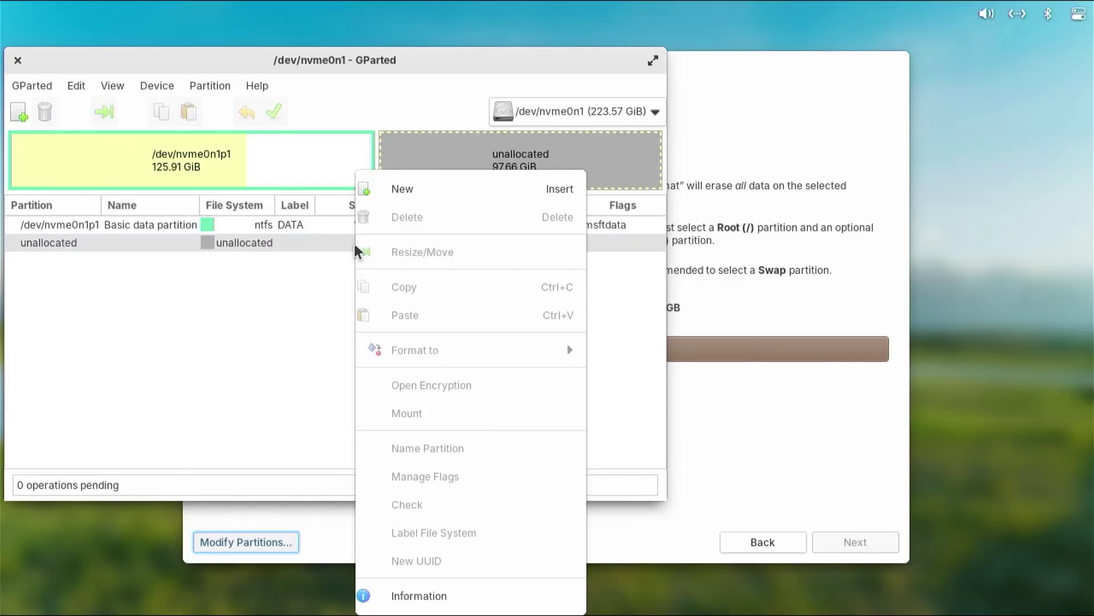
left_click(420, 196)
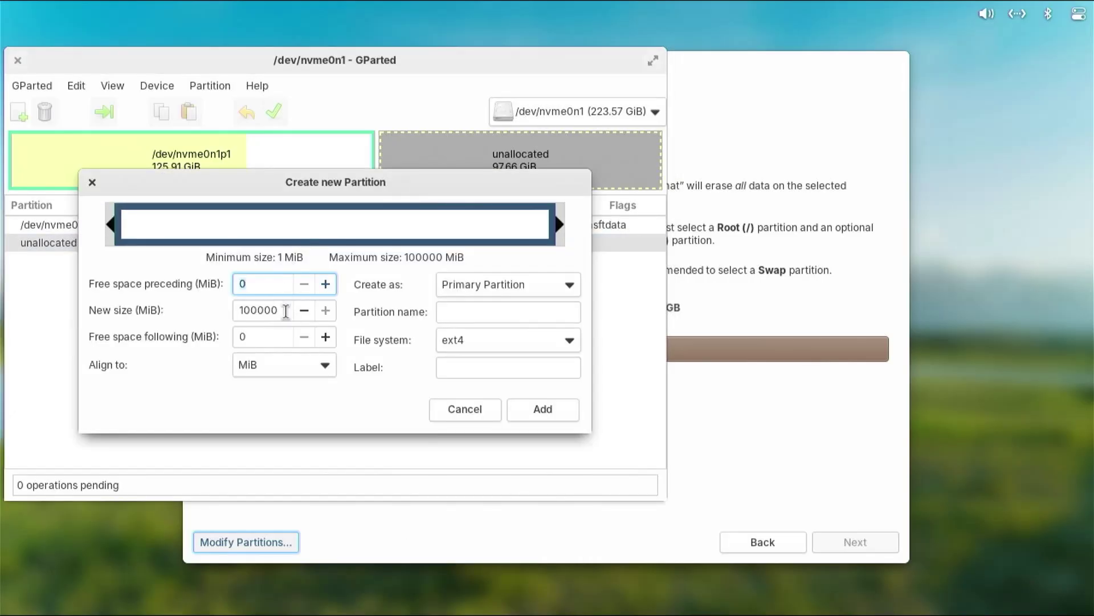
left_click(279, 310)
left_click_drag(279, 309, 233, 306)
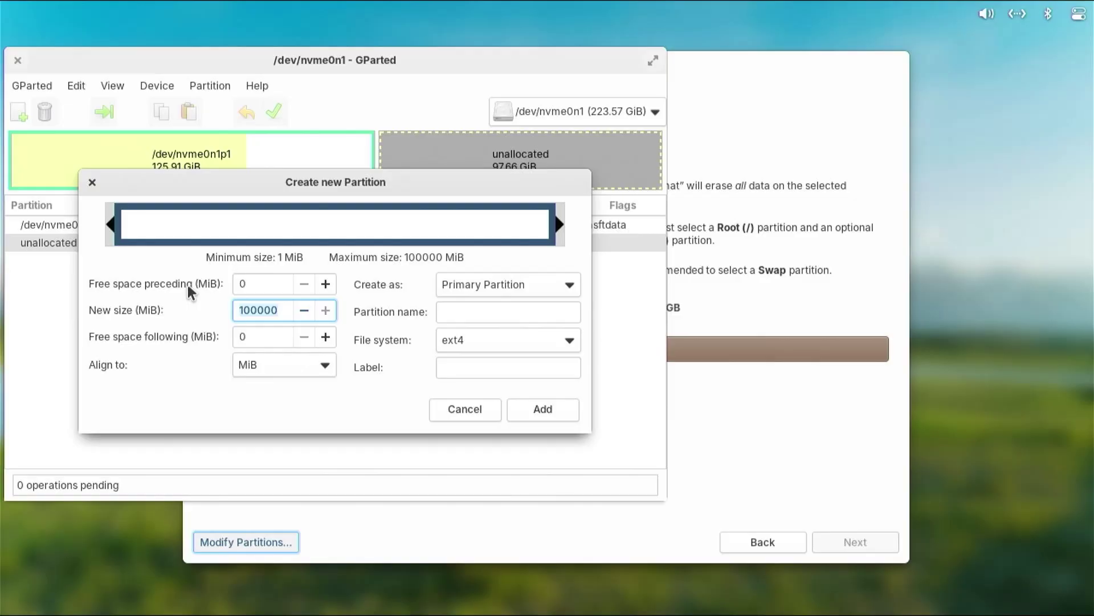
type("512")
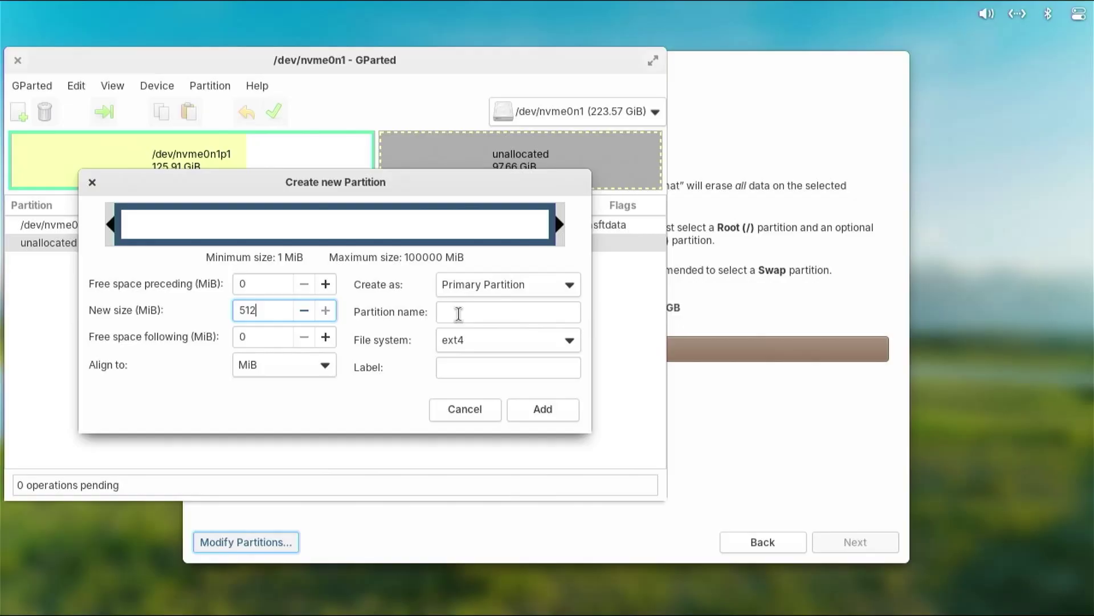
left_click(466, 338)
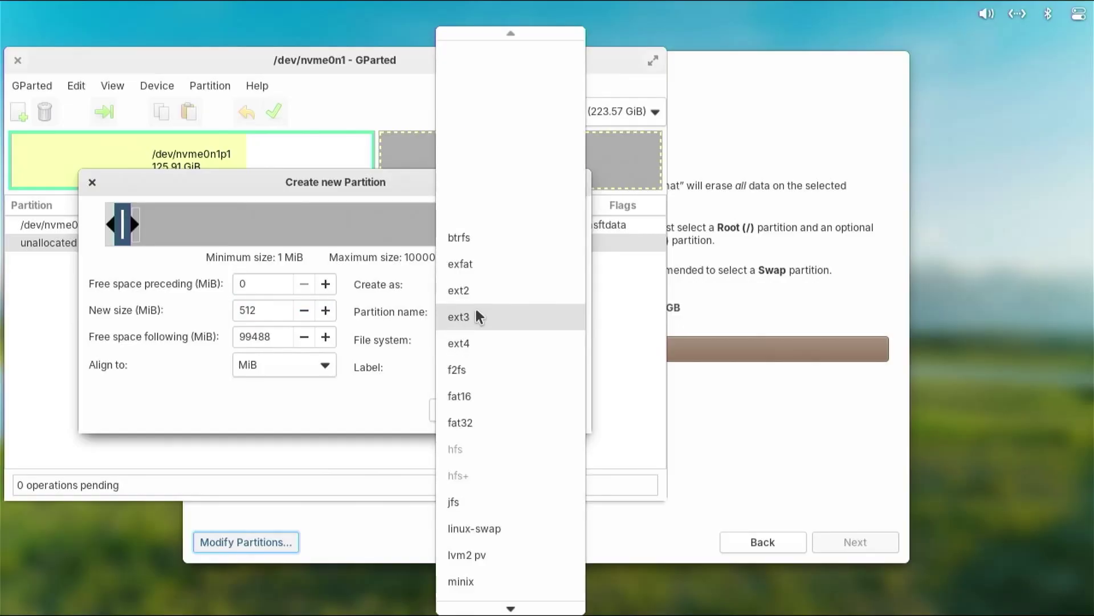
left_click(478, 423)
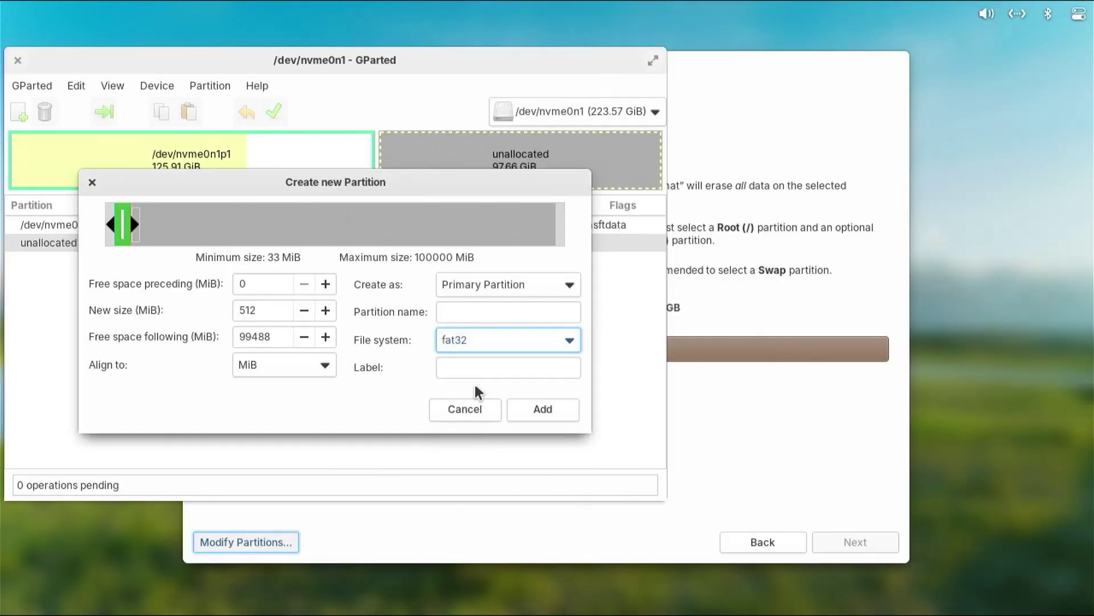
left_click(468, 364)
type("E")
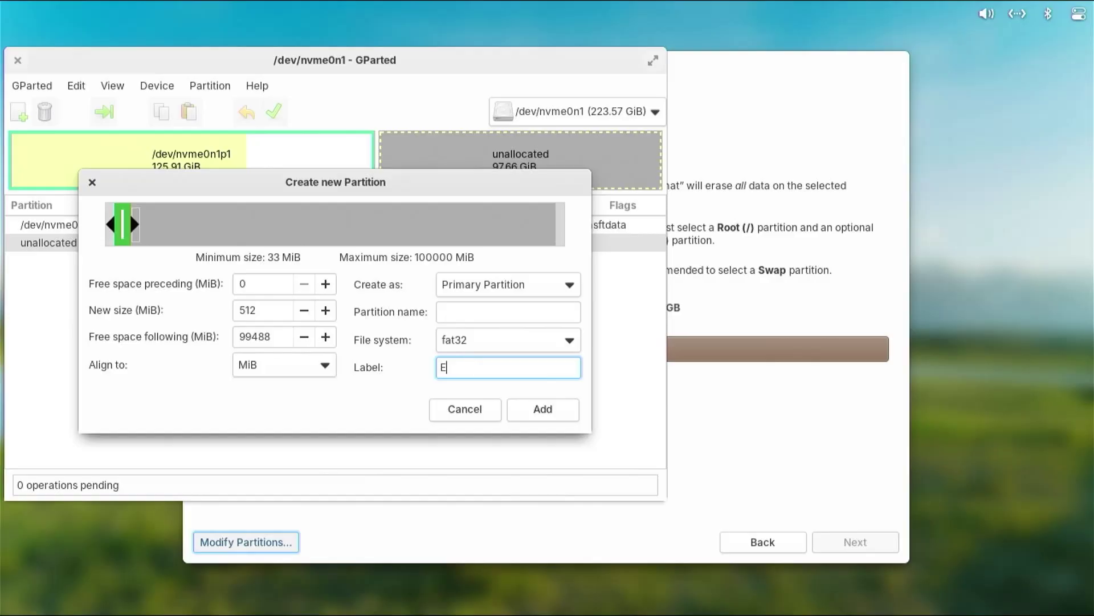
type("LEM_EFI")
left_click(552, 415)
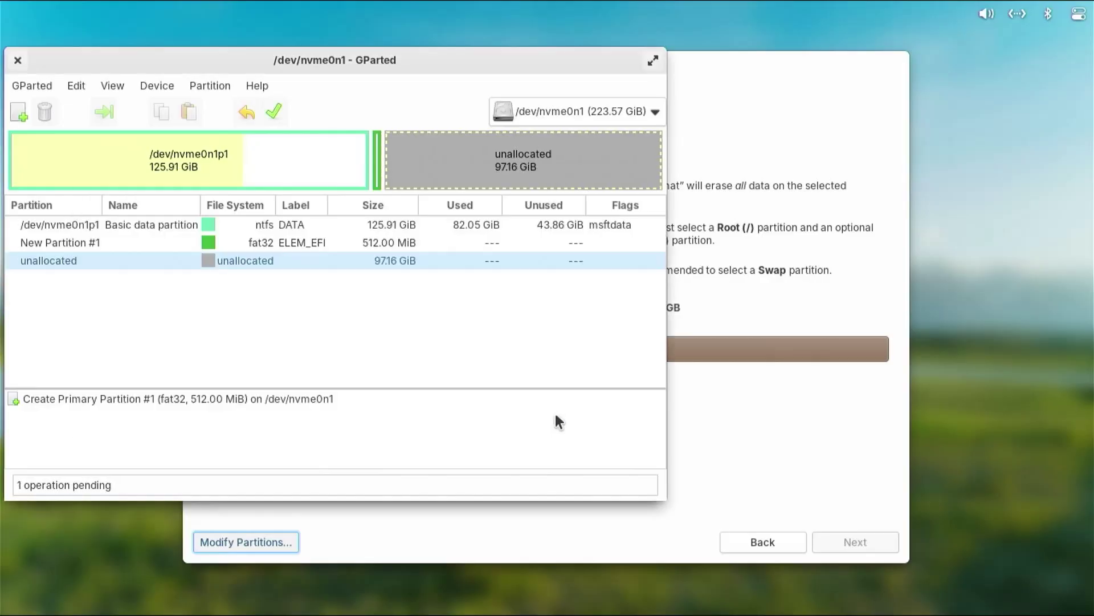
Add a 12288 MiB linux-swap partition labelled ELEM_SWAP in the unallocated space.
right_click(269, 262)
left_click(333, 189)
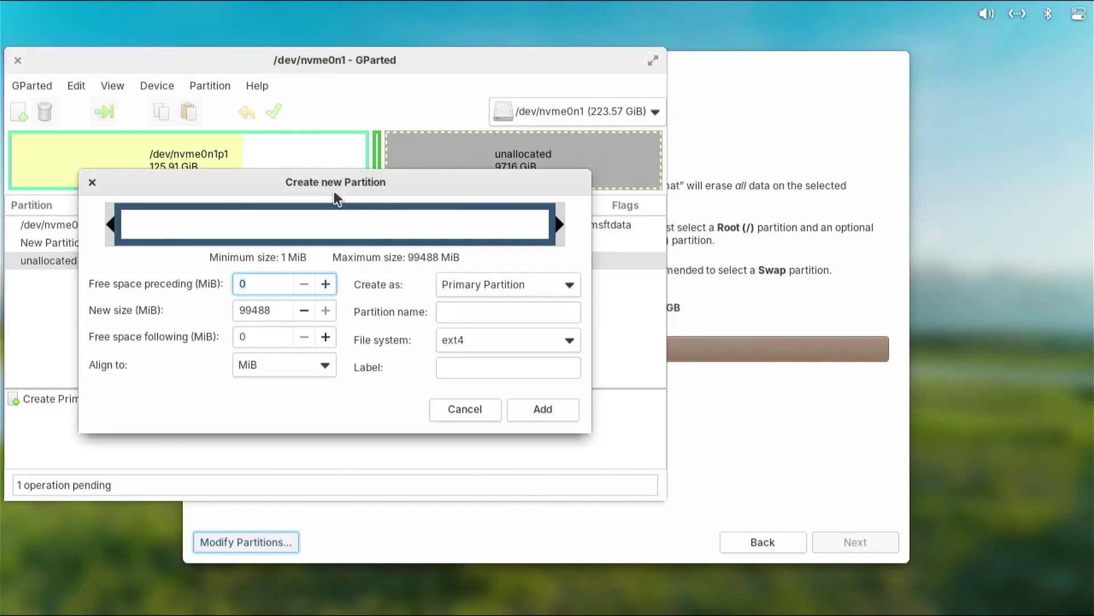
left_click(244, 309)
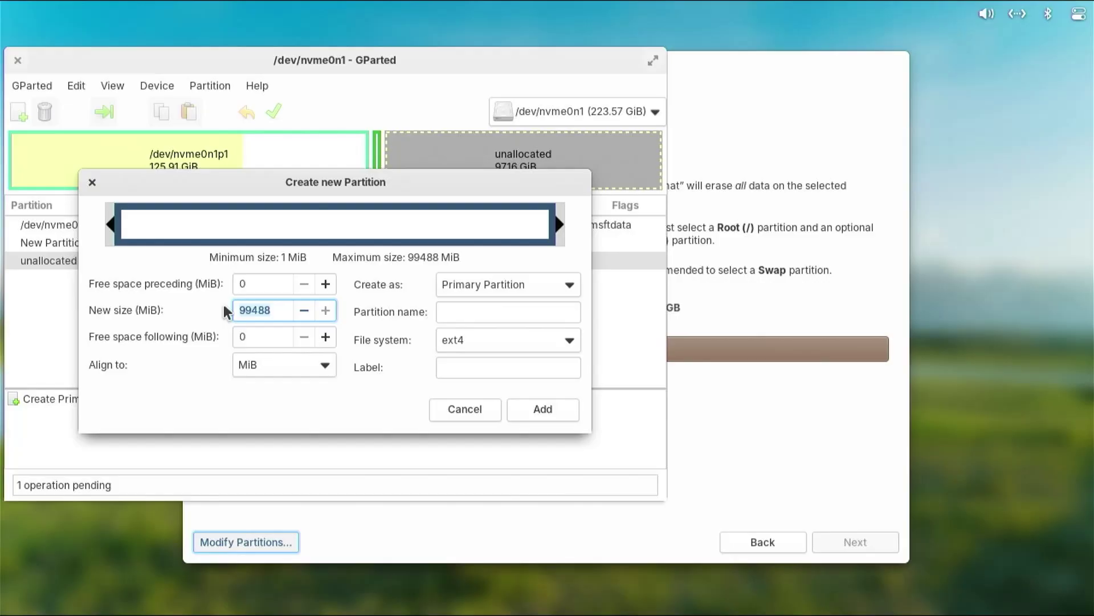
type("12288")
left_click(470, 337)
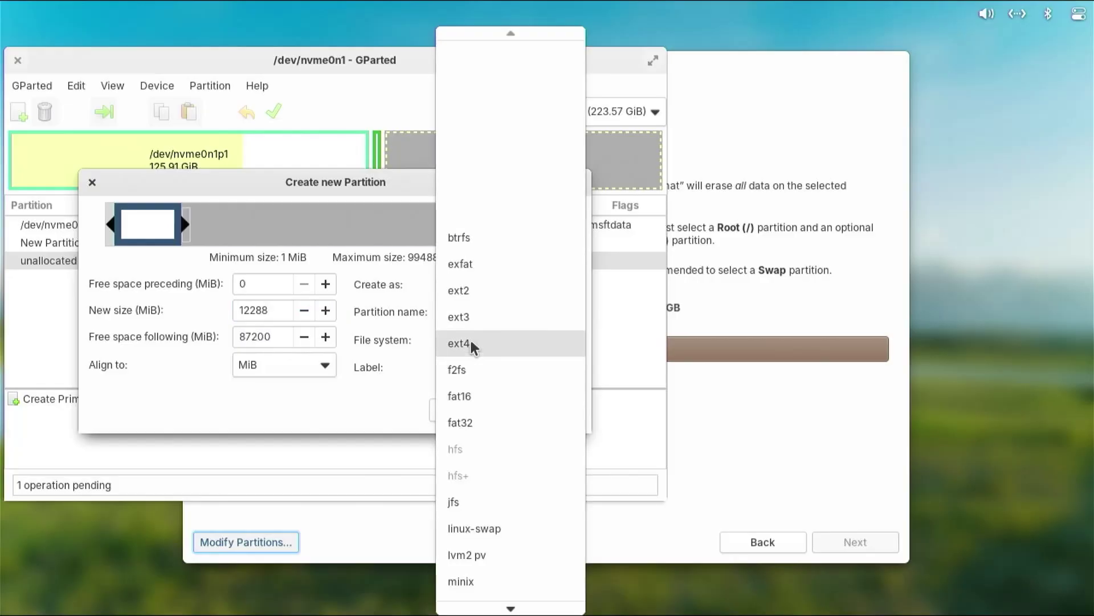
left_click(470, 523)
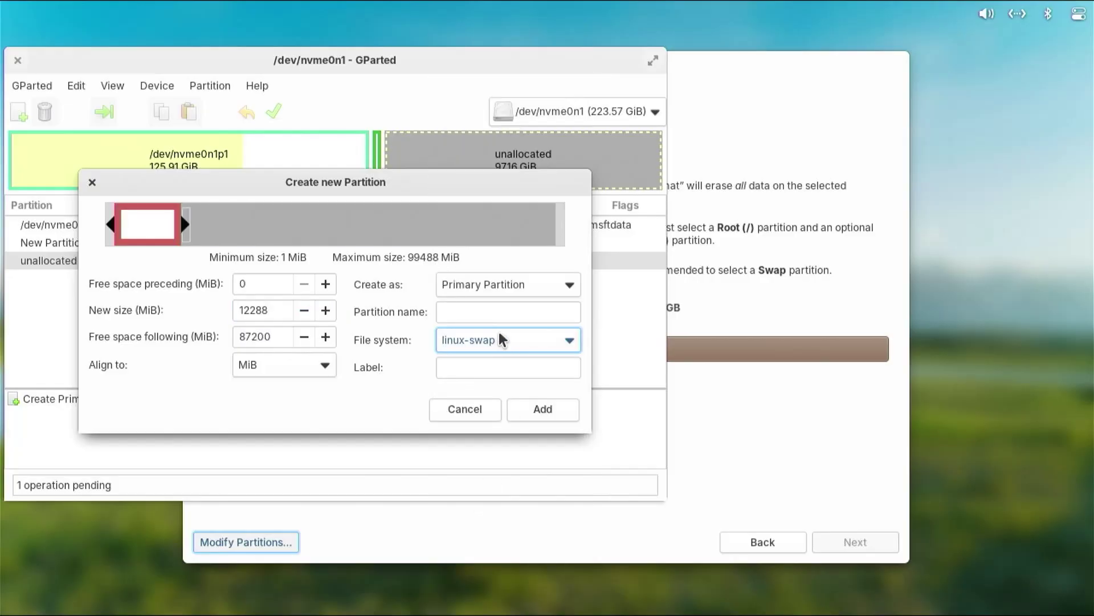
left_click(470, 367)
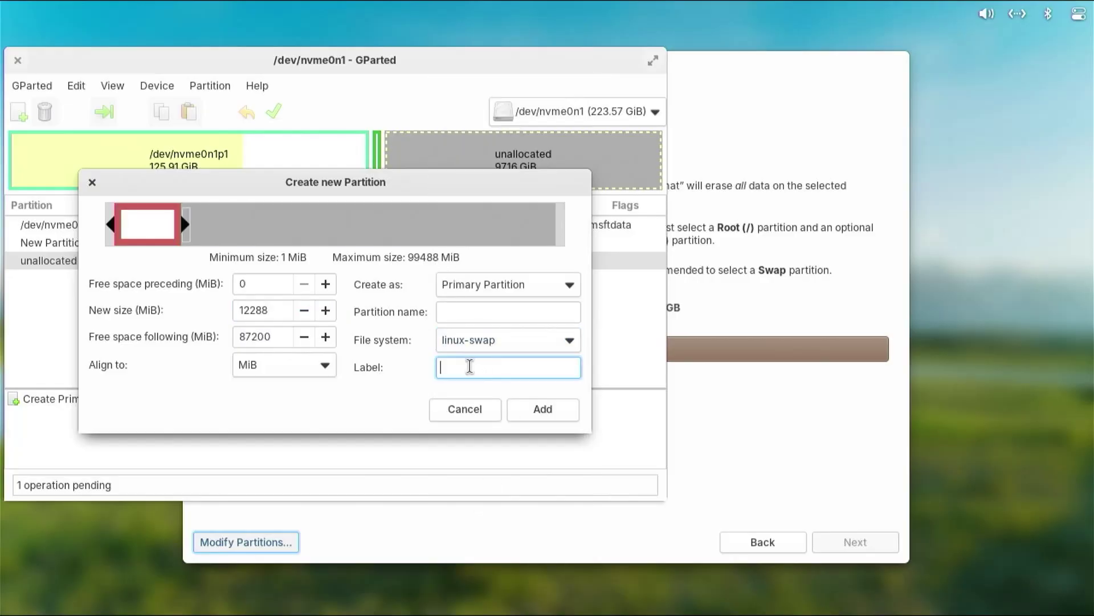
type("ELEM_SWAP")
left_click(540, 405)
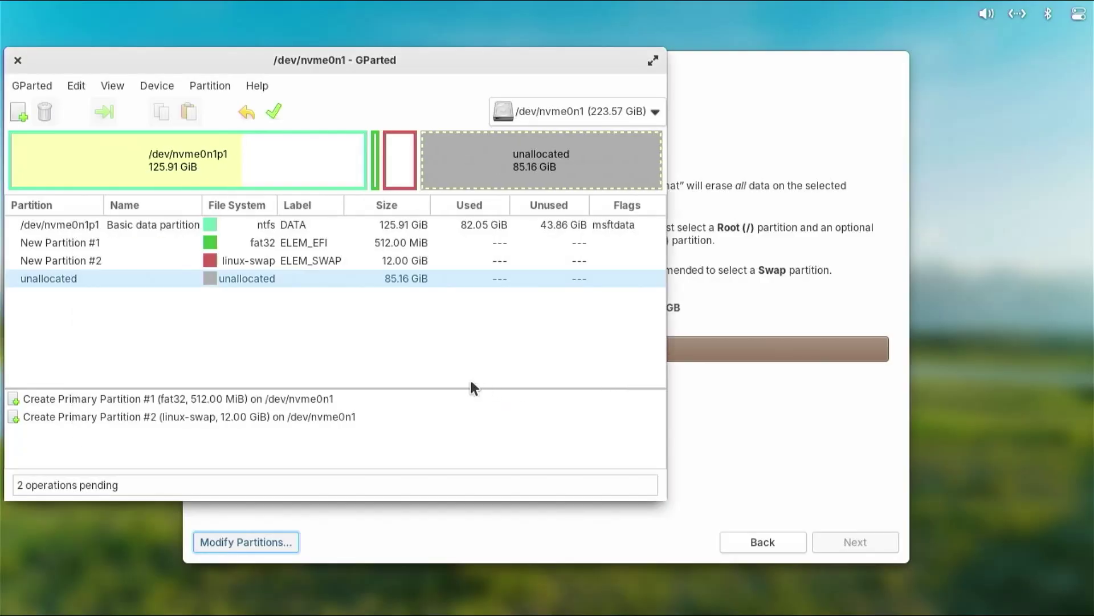
Add an ext4 partition labelled ELEM_ROOT using the full remaining 85.16 GiB.
right_click(378, 272)
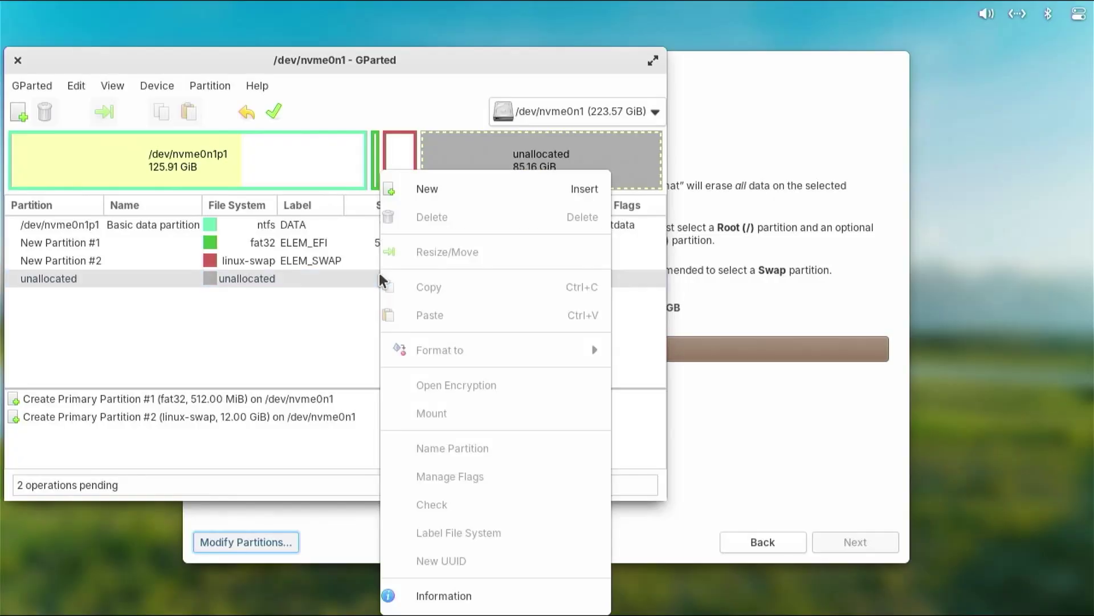
left_click(435, 192)
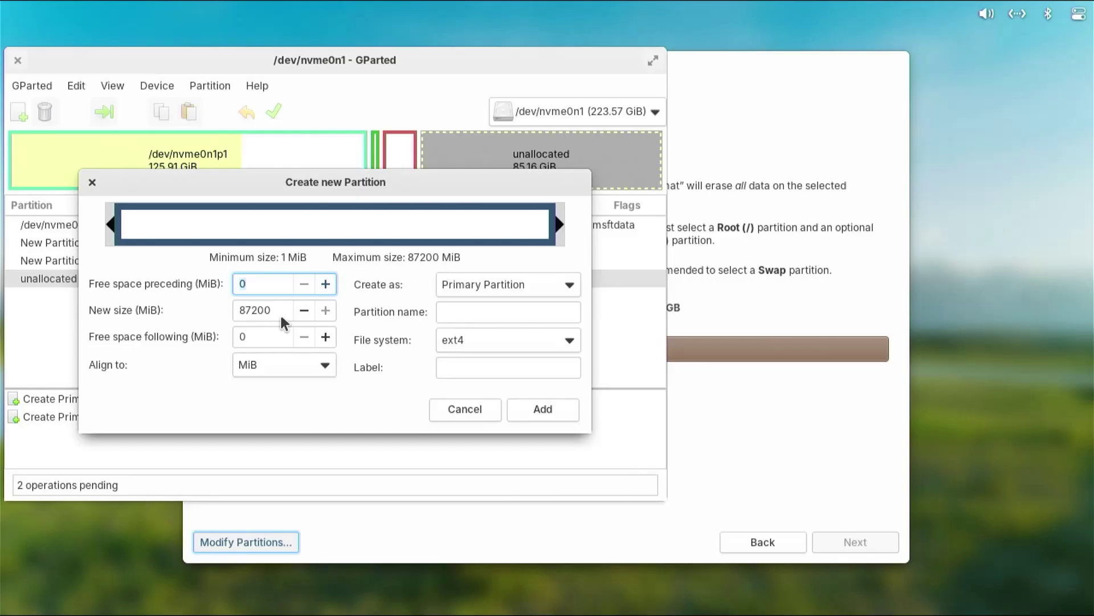
left_click(437, 360)
left_click(464, 337)
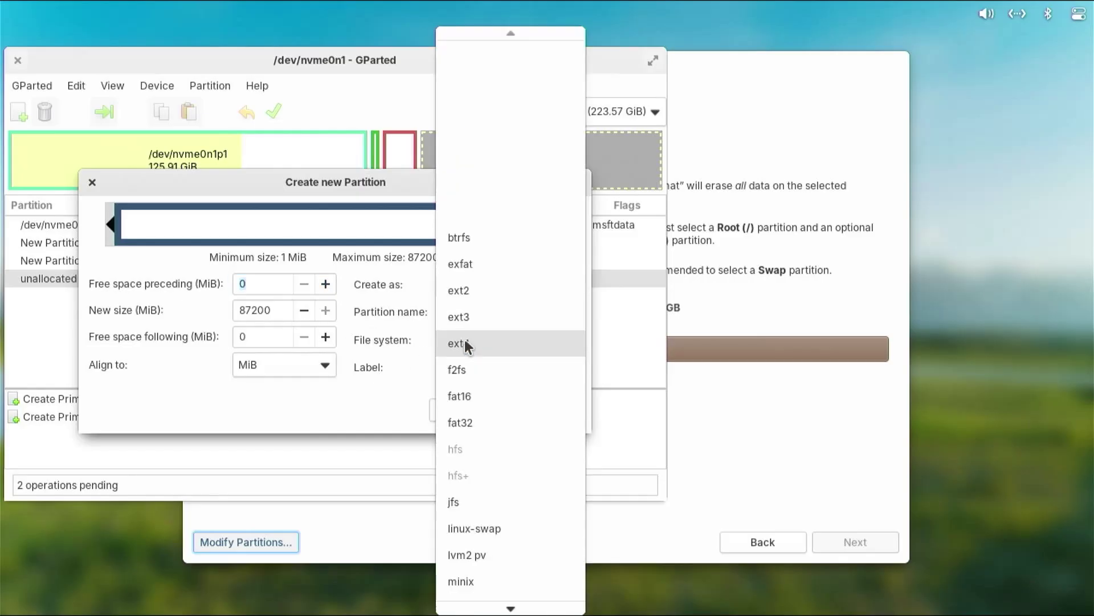
left_click(464, 340)
left_click(454, 368)
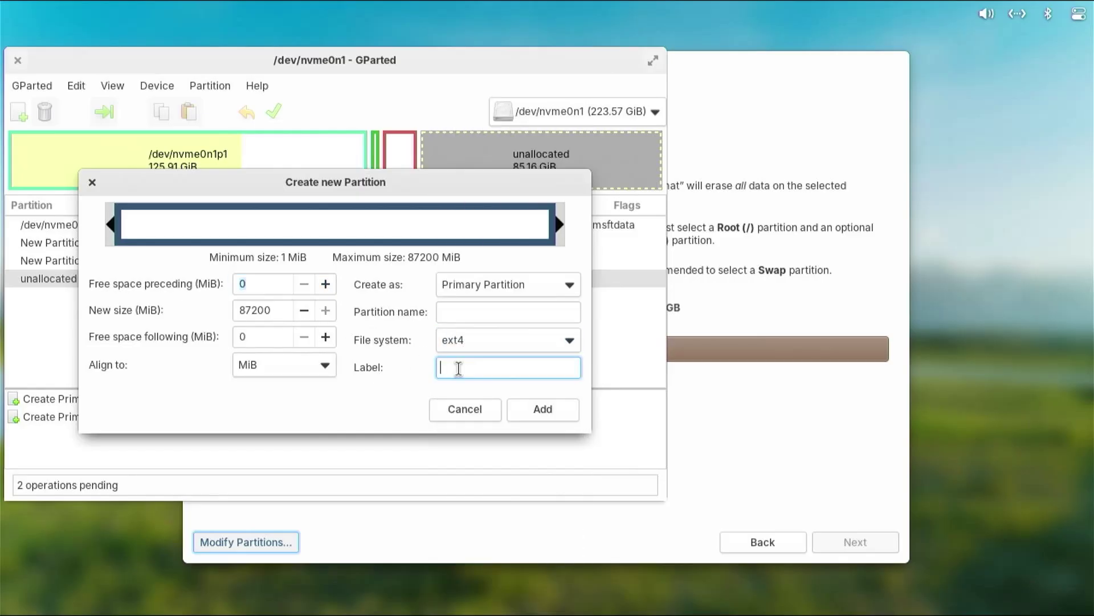
type("ELEM_ROOT")
left_click(541, 410)
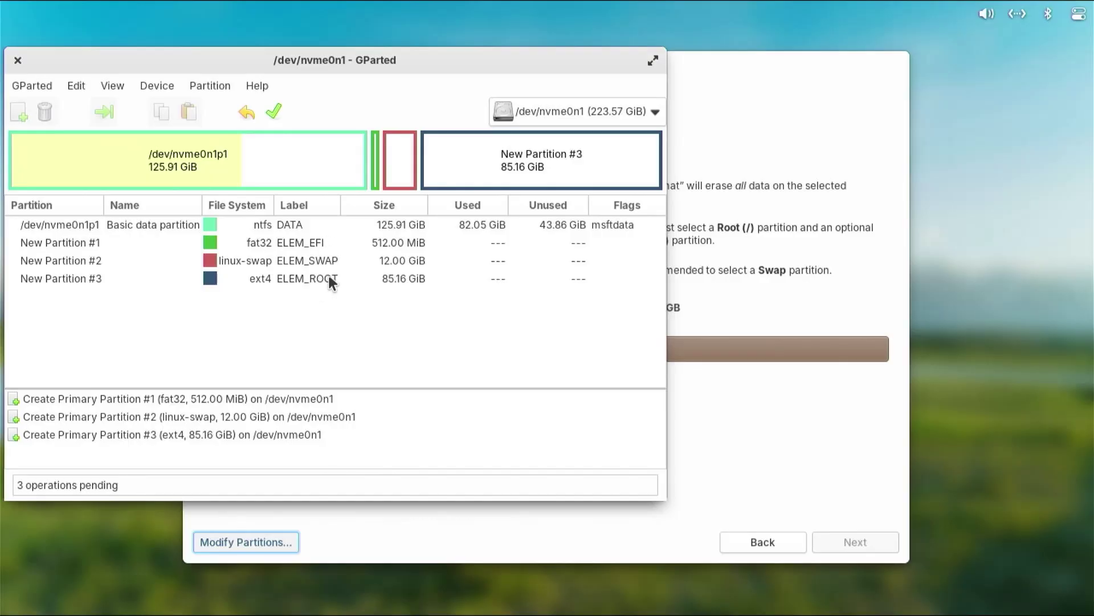
Apply the three pending partition operations and close GParted, returning to the installer.
left_click(276, 112)
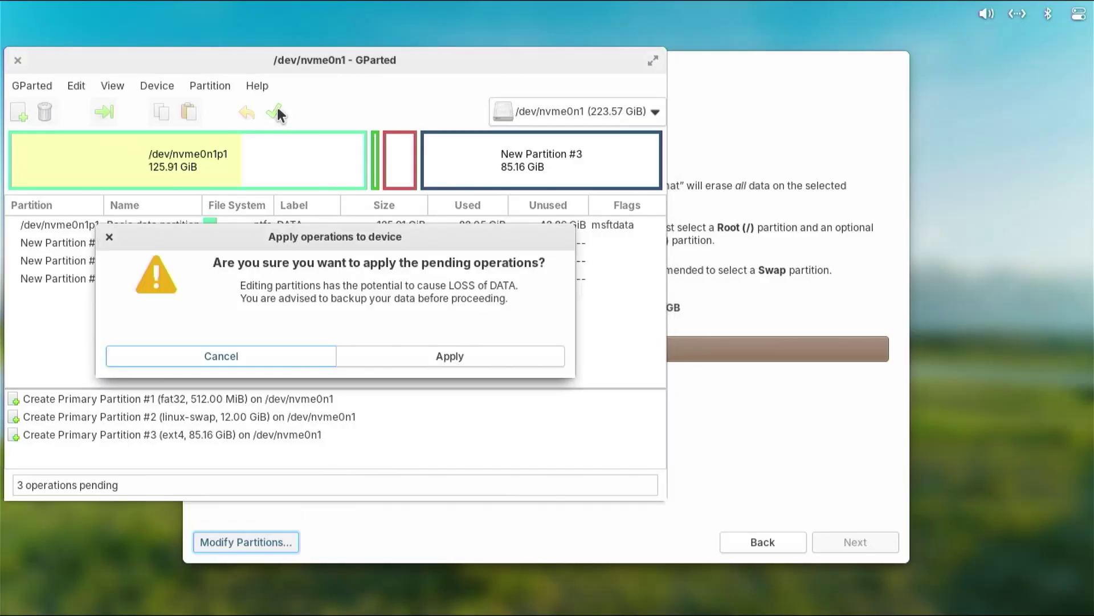
left_click(423, 358)
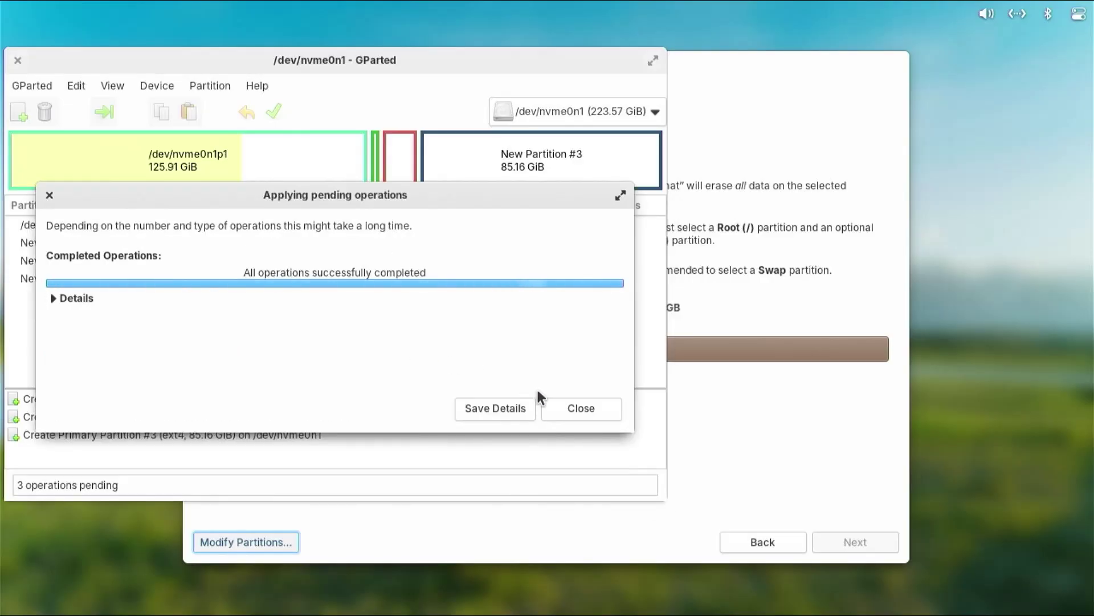
left_click(576, 410)
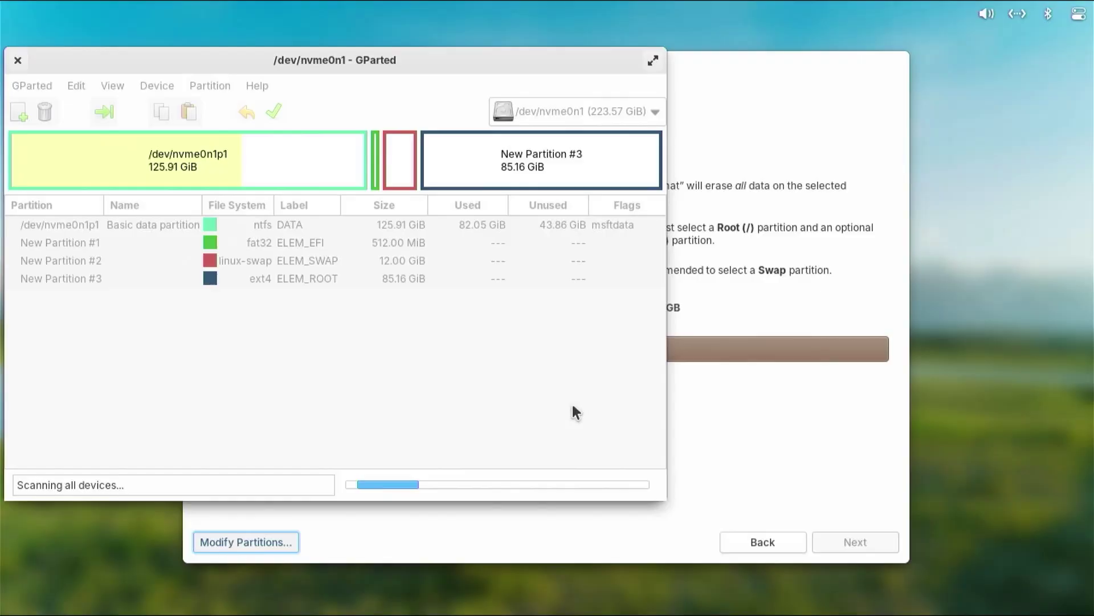
left_click(17, 59)
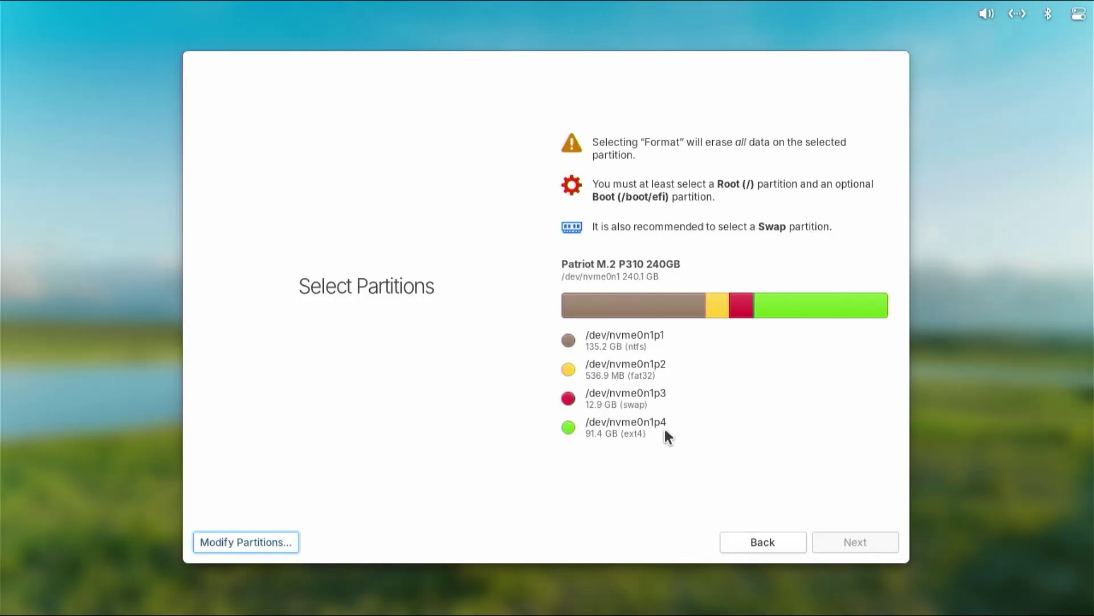
Use the 536.9 MB fat32 partition as formatted boot and the 12.9 GB partition as swap.
left_click(717, 311)
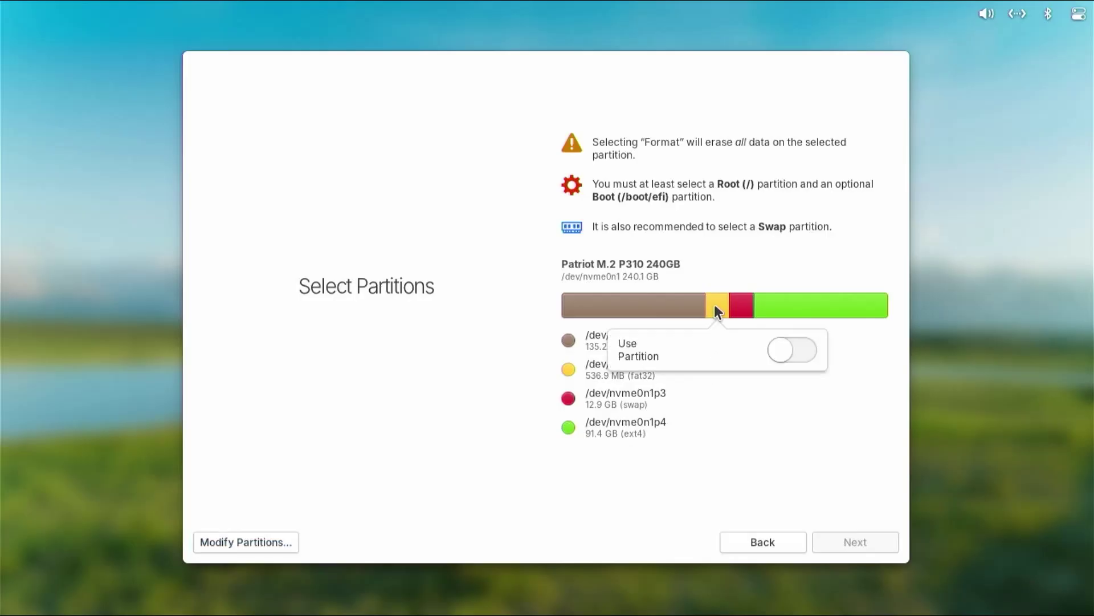
left_click(793, 350)
left_click(786, 386)
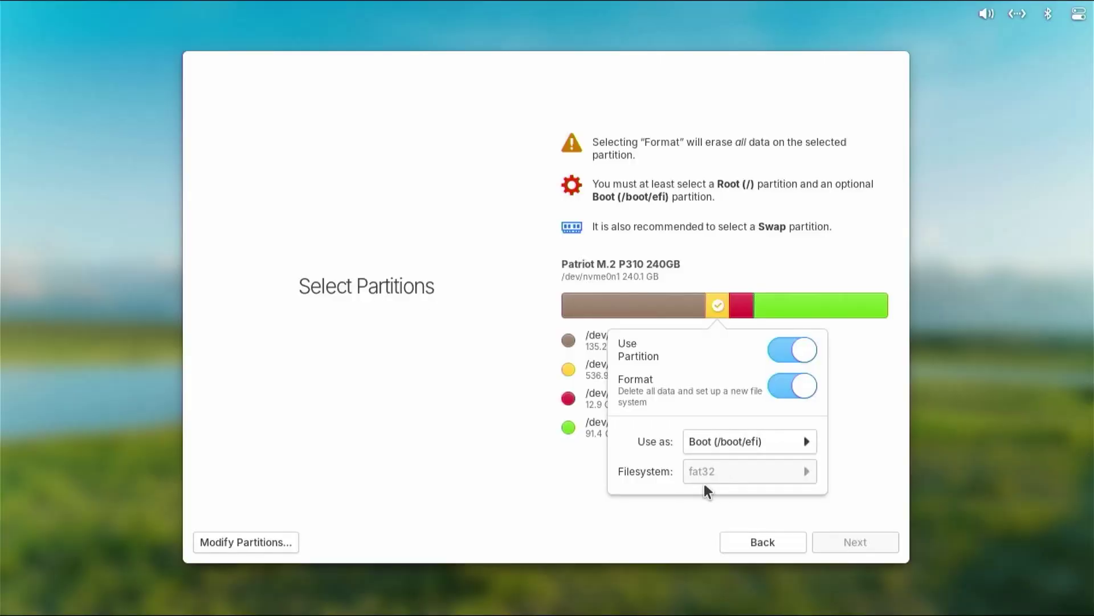
left_click(562, 463)
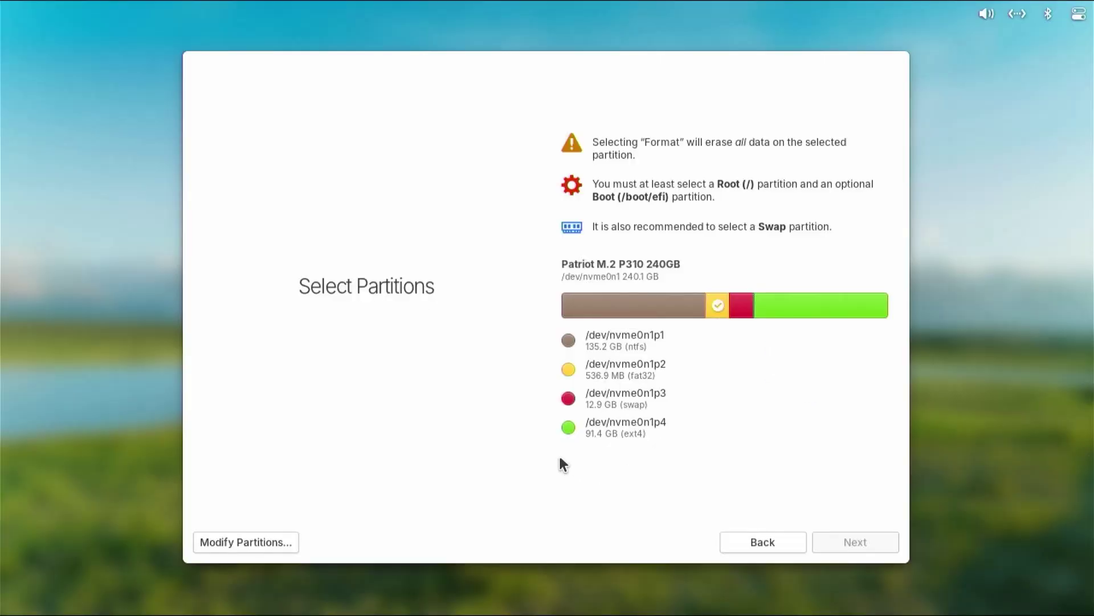
left_click(740, 310)
left_click(794, 348)
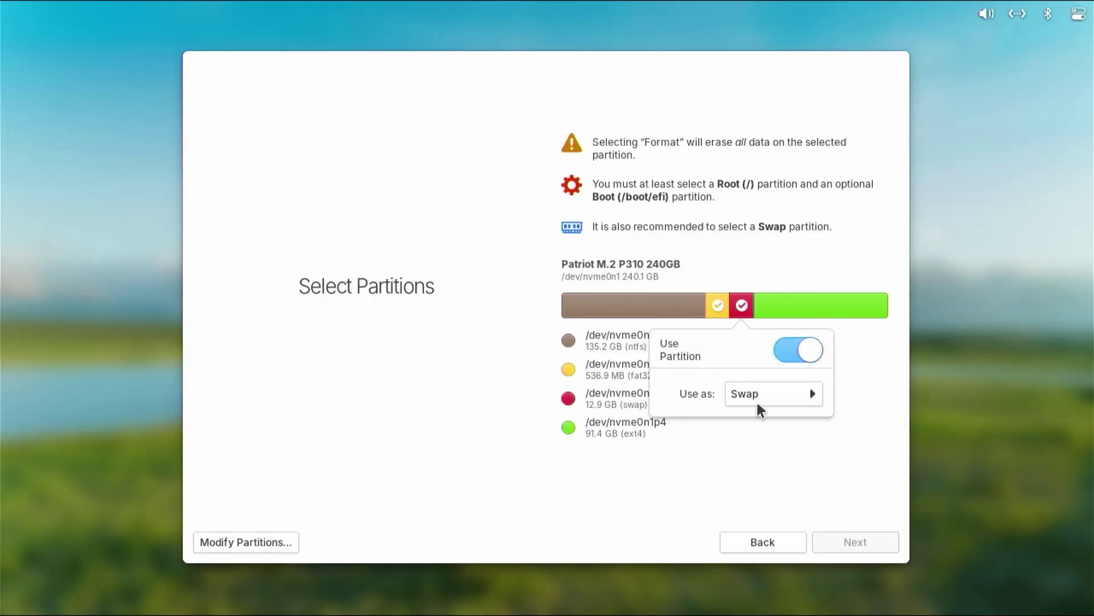
left_click(760, 432)
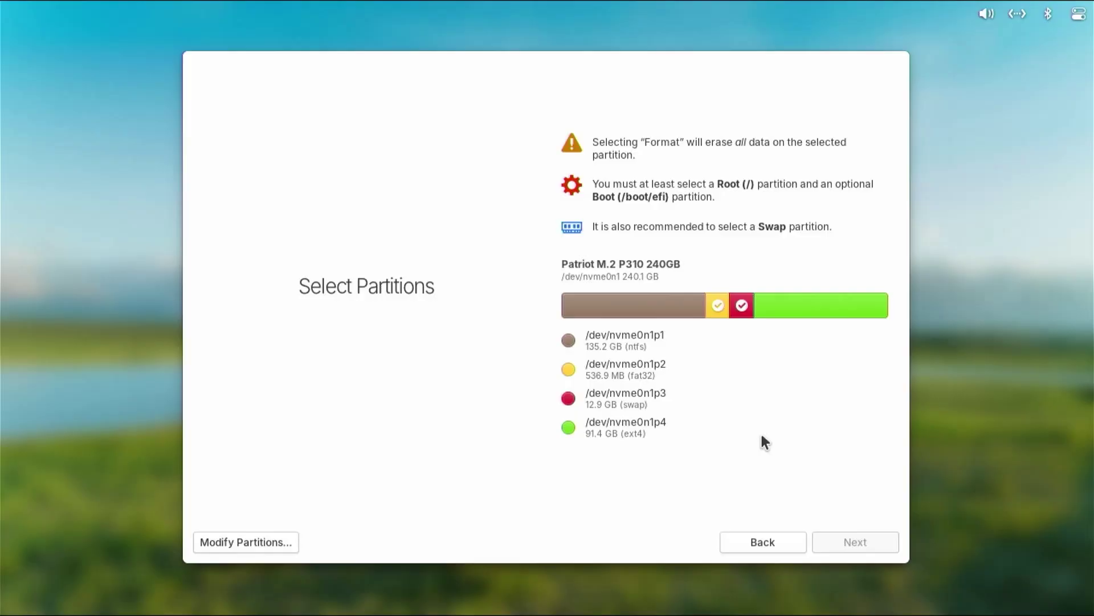
Use the 91.4 GB partition as formatted ext4 Root (/) and continue to the next step.
left_click(774, 303)
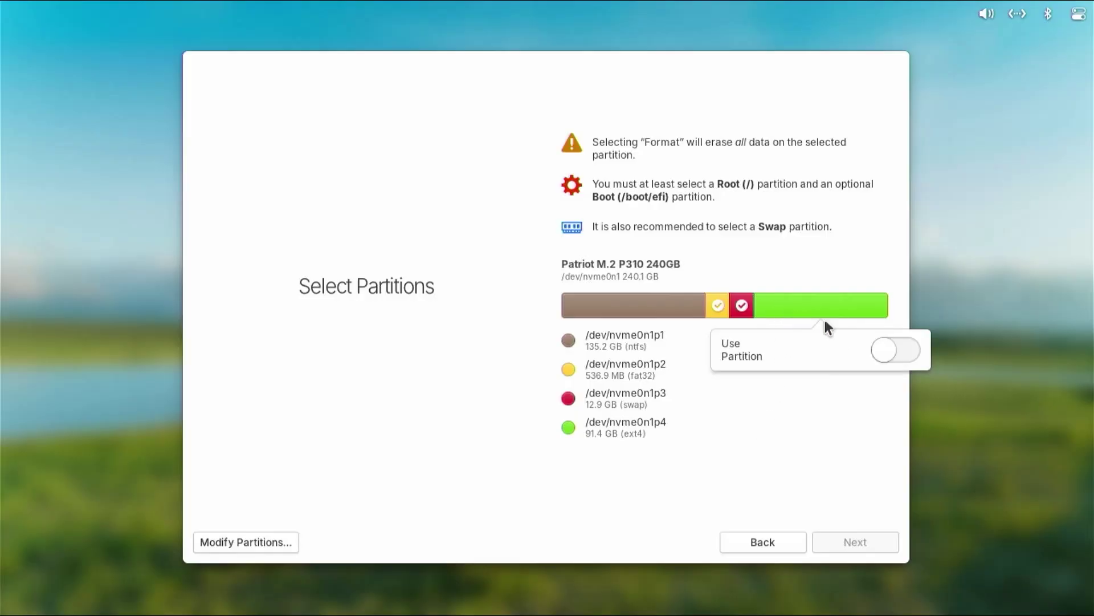
left_click(910, 351)
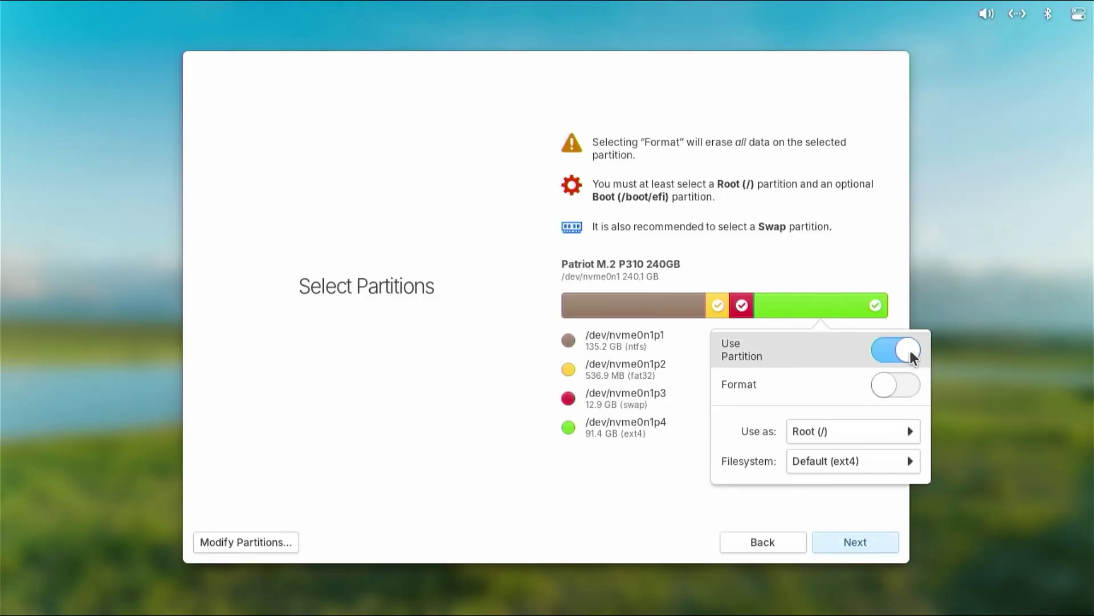
left_click(897, 387)
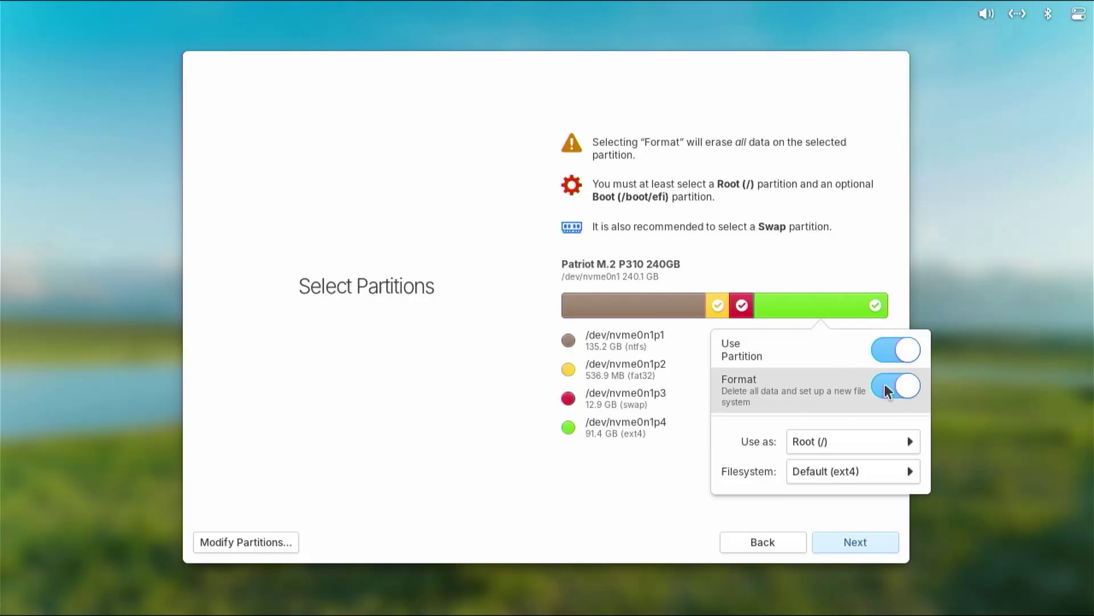
left_click(823, 449)
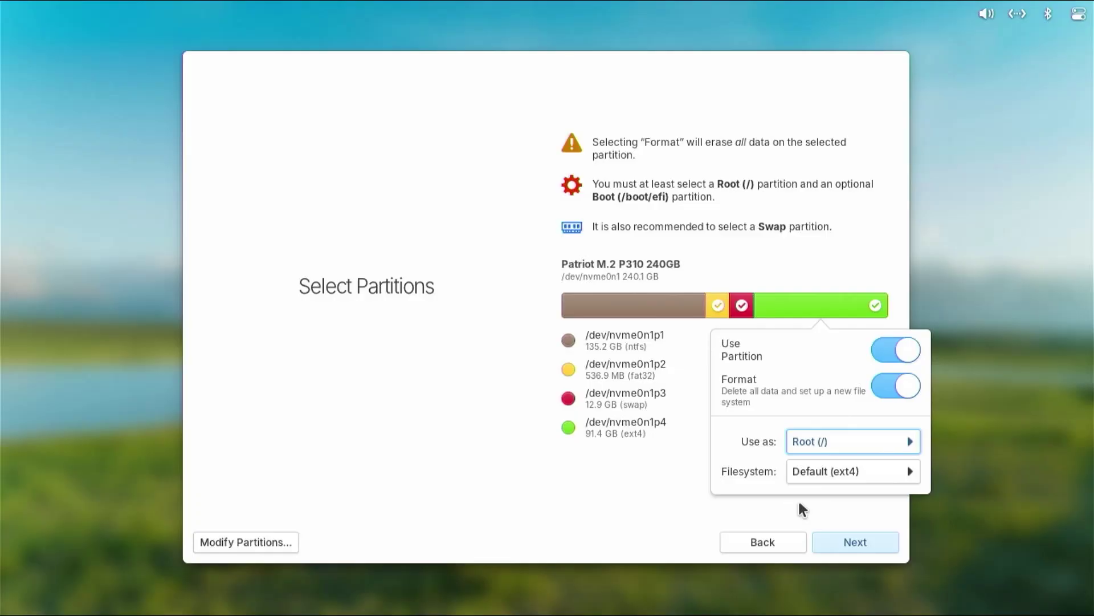
left_click(683, 472)
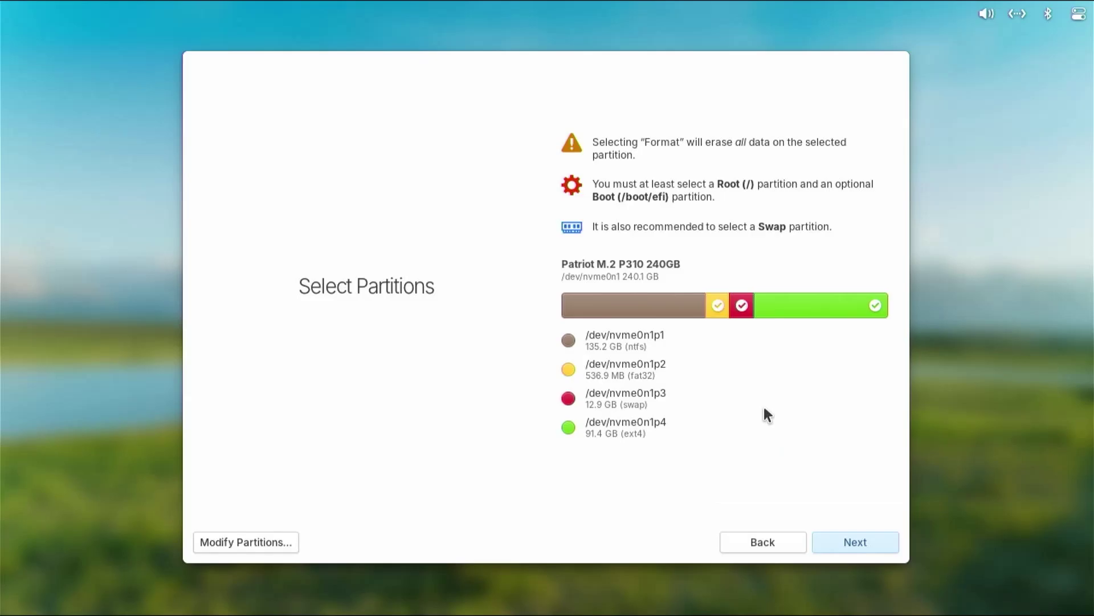
left_click(837, 545)
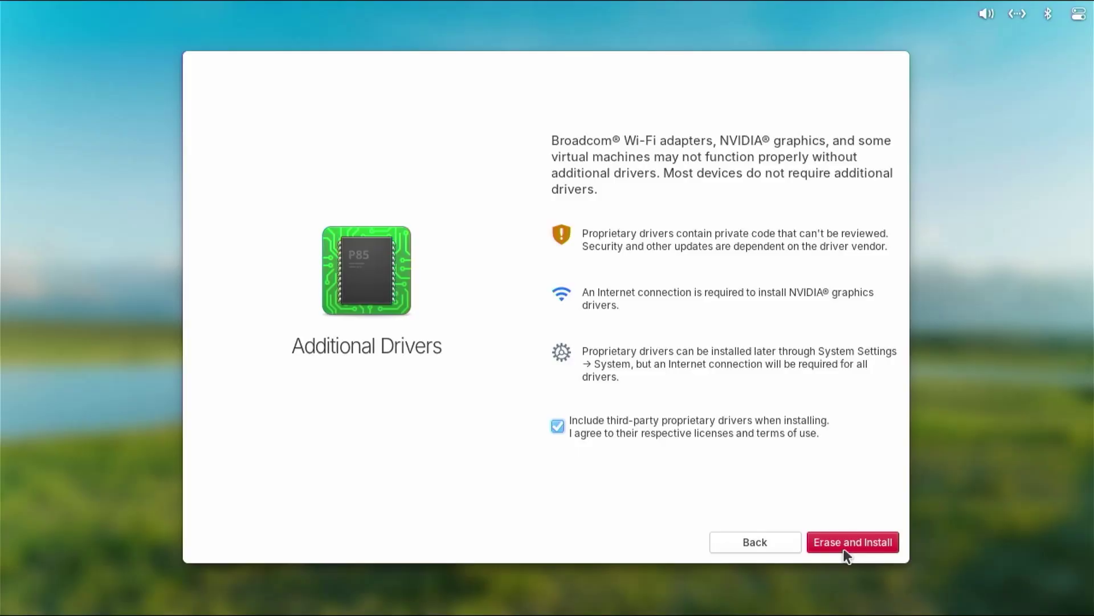
Start the elementary OS erase-and-install, briefly view the log, and let it finish and reboot.
left_click(846, 547)
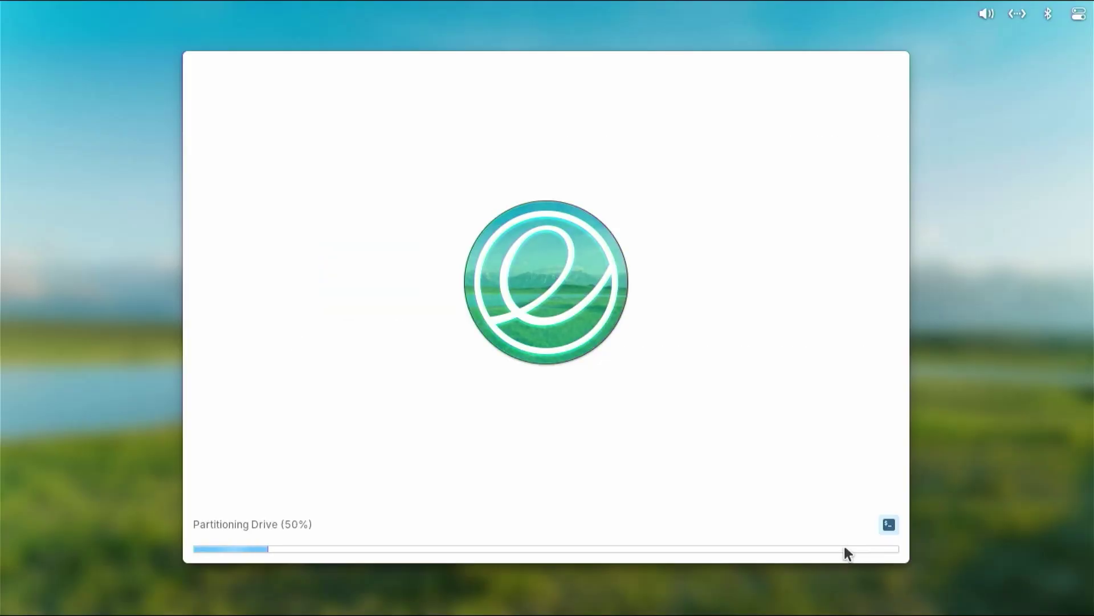
left_click(889, 525)
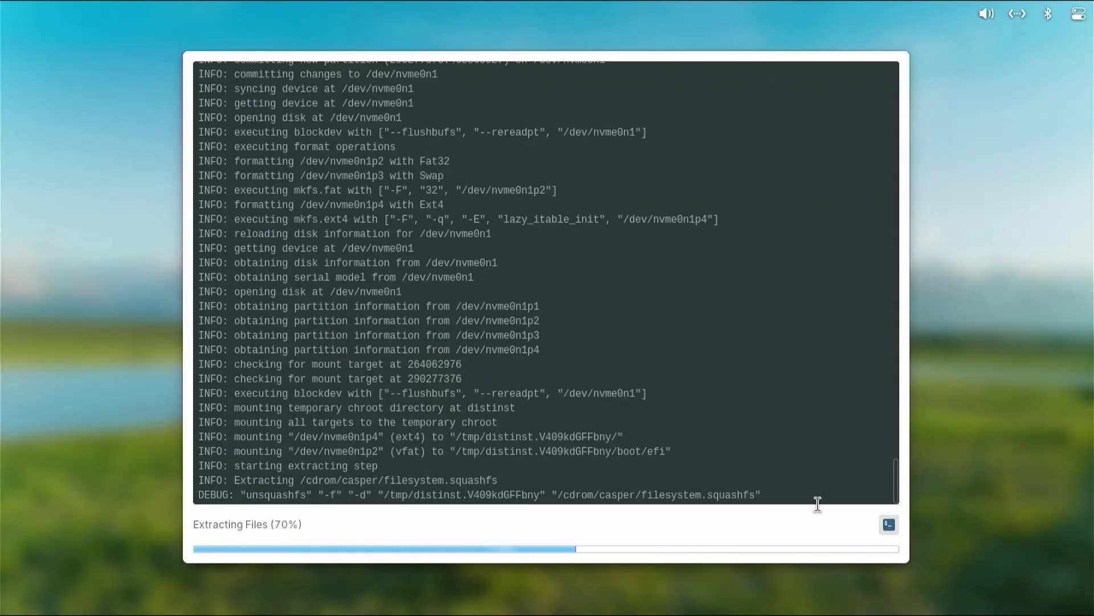
left_click(888, 525)
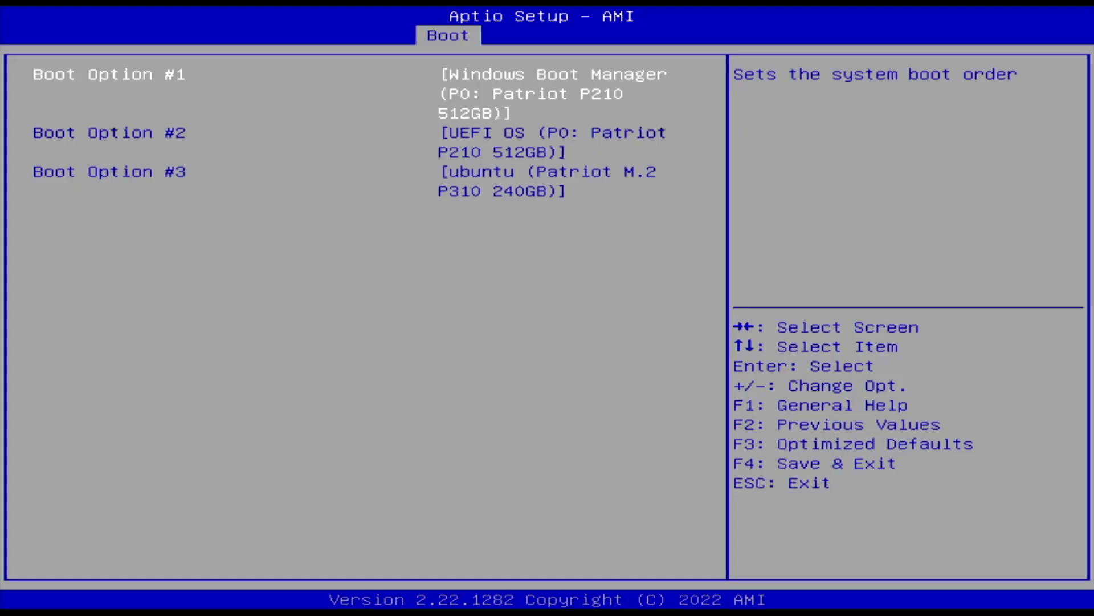
Move the ubuntu entry from Boot Option #3 to Boot Option #1, ahead of Windows Boot Manager.
key("Down")
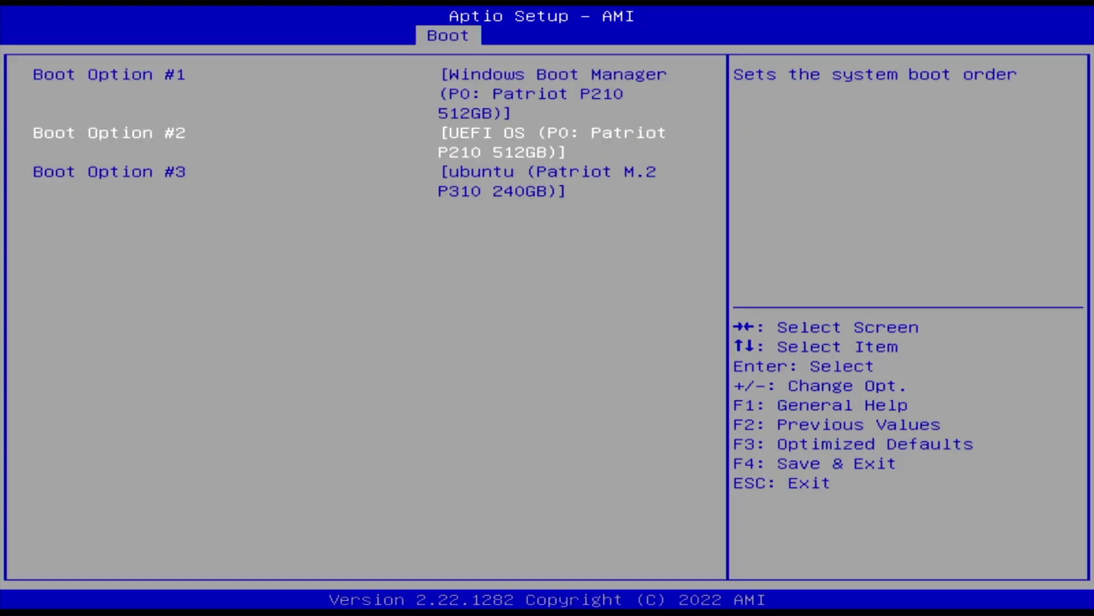
key("Down")
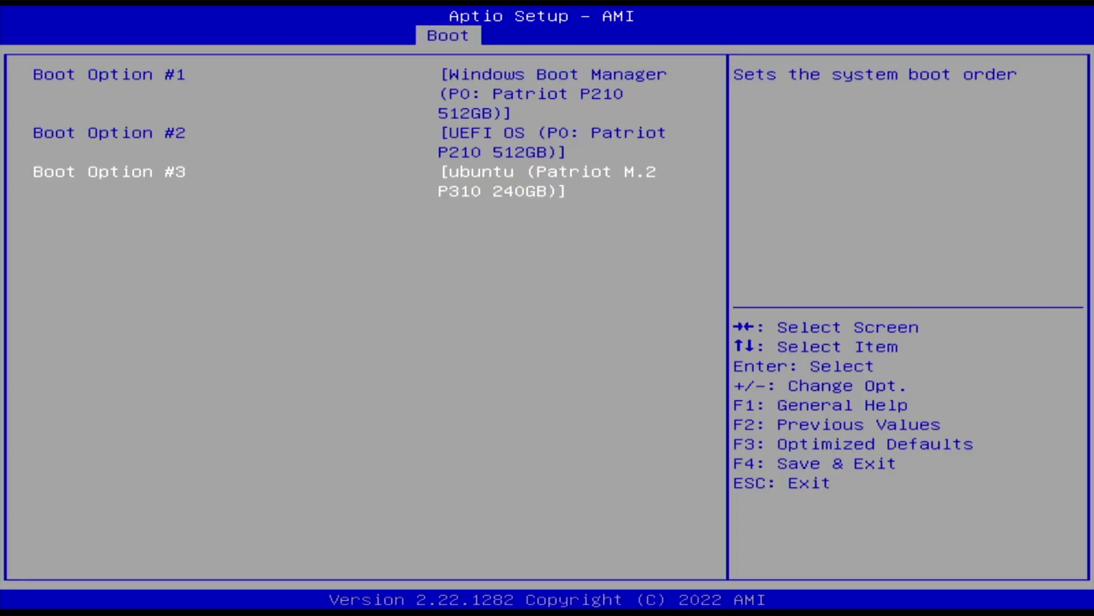
key("Up")
key("Up")
key("minus")
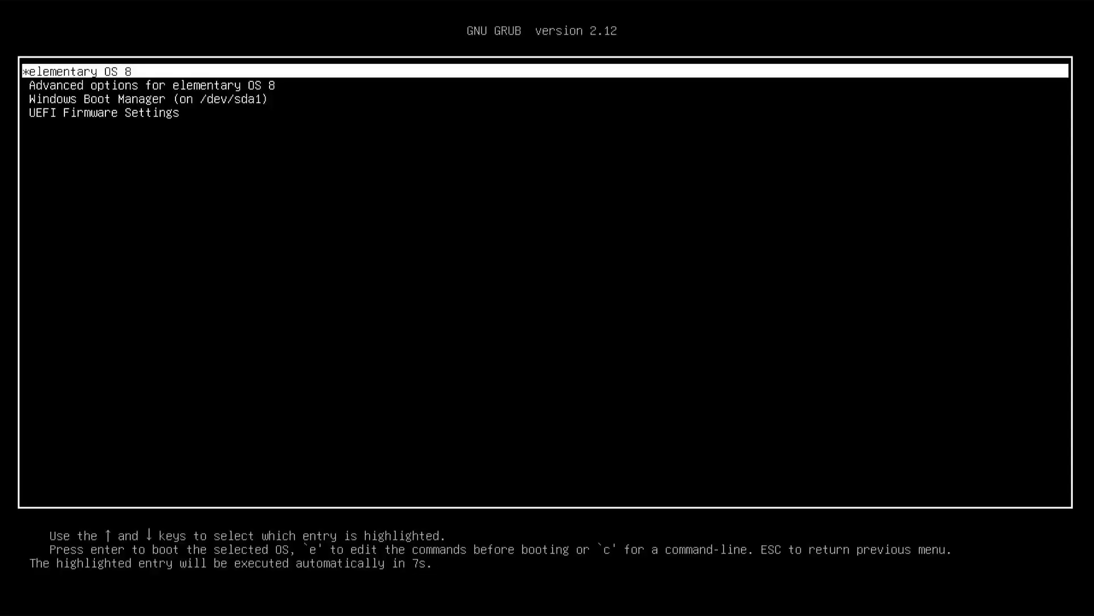
Browse the GRUB entries, then boot the elementary OS 8 entry.
key("Down")
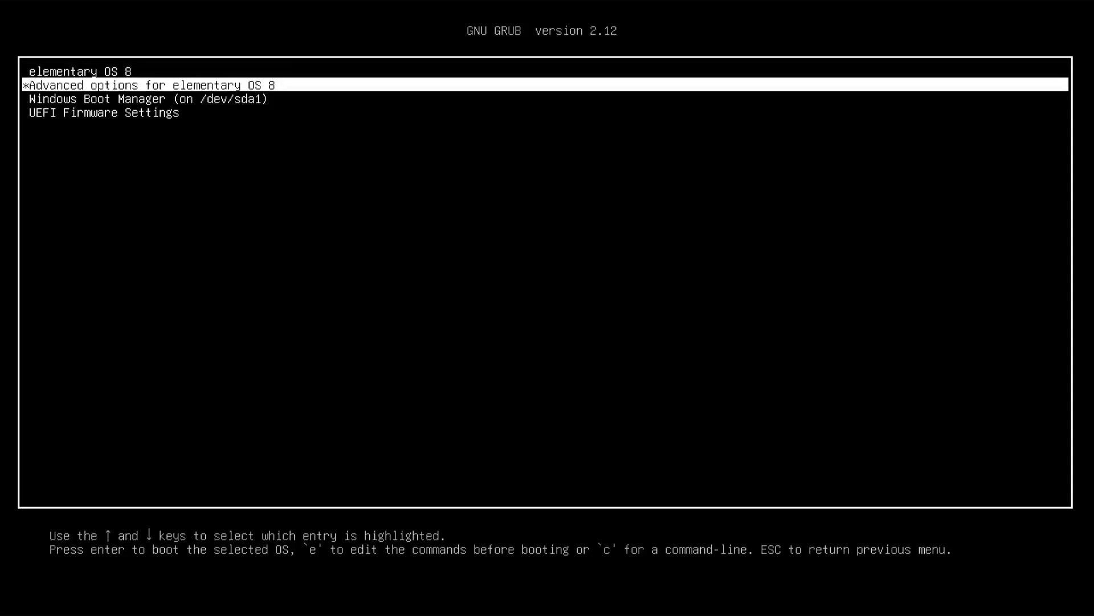
key("Down")
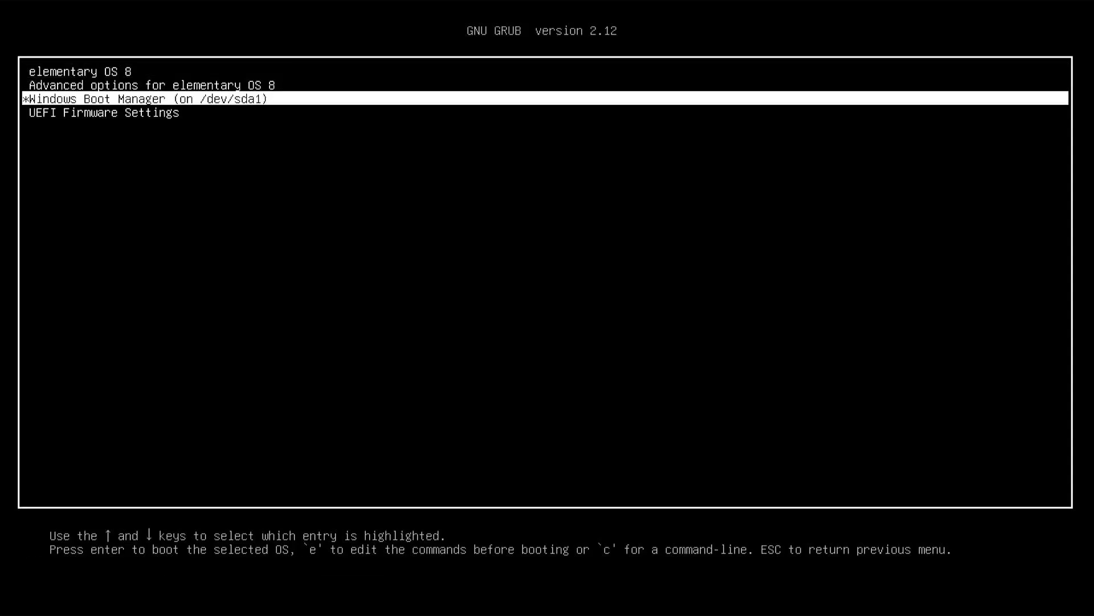
key("Down")
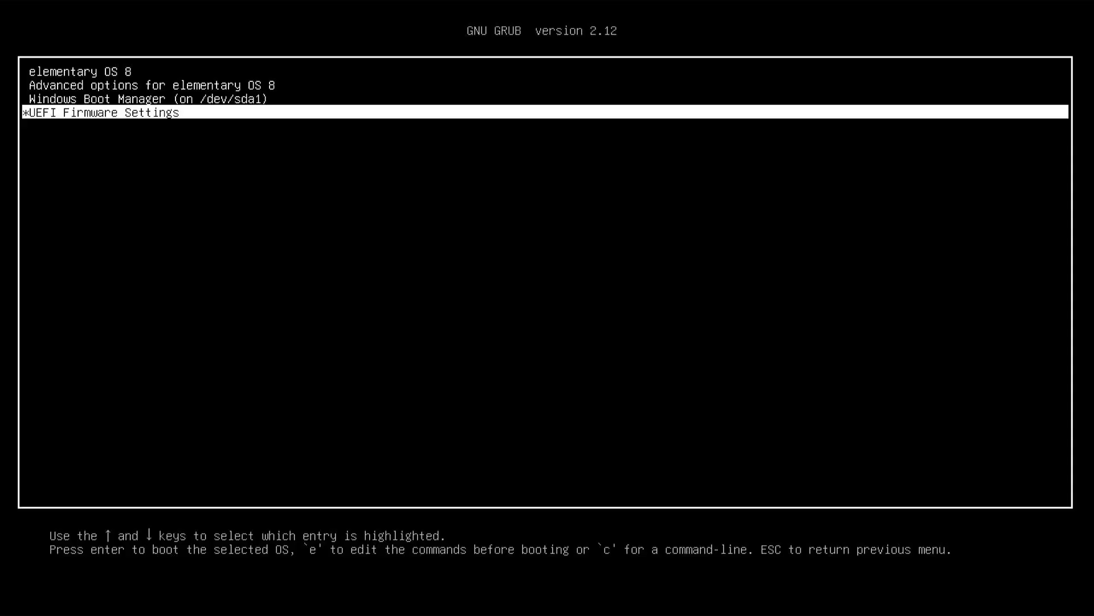
key("Up")
key("Up")
key("Up")
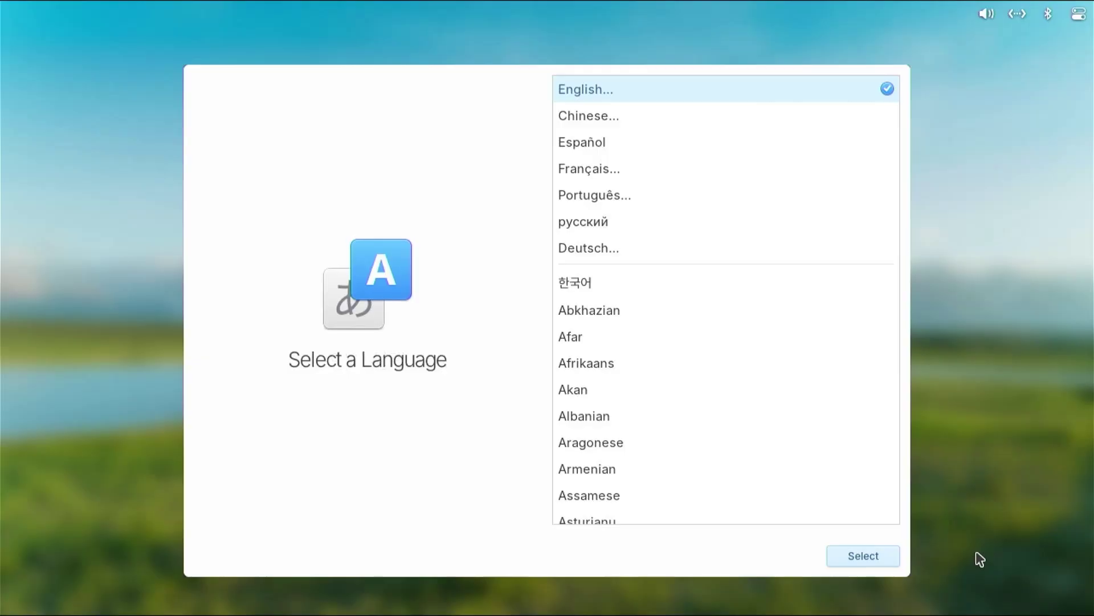
Choose English (United States) and the default English (US) keyboard, then finish account setup.
key("Return")
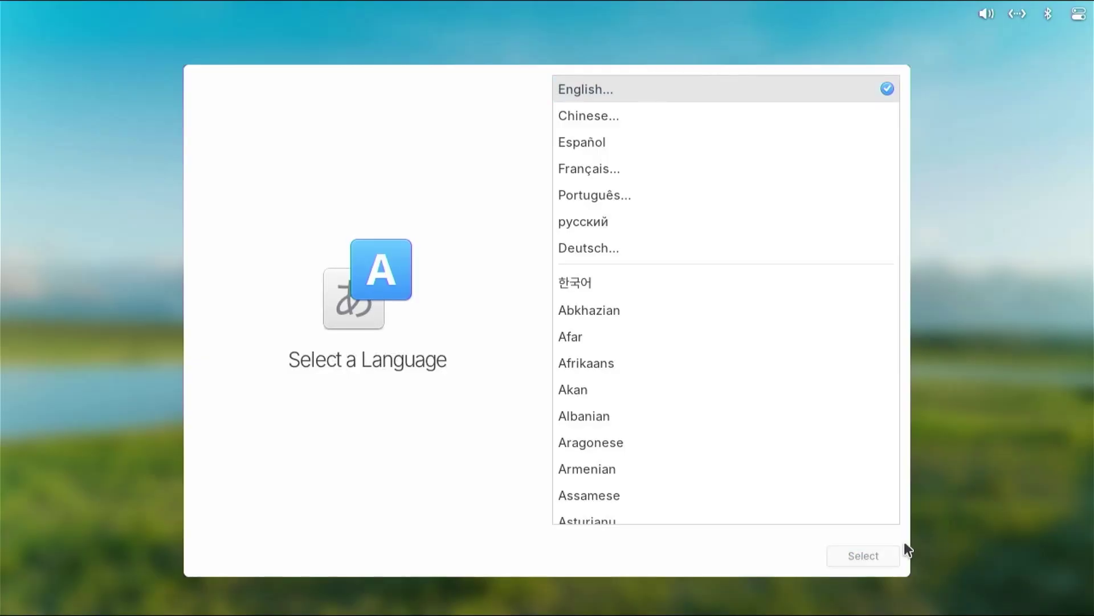
left_click(703, 91)
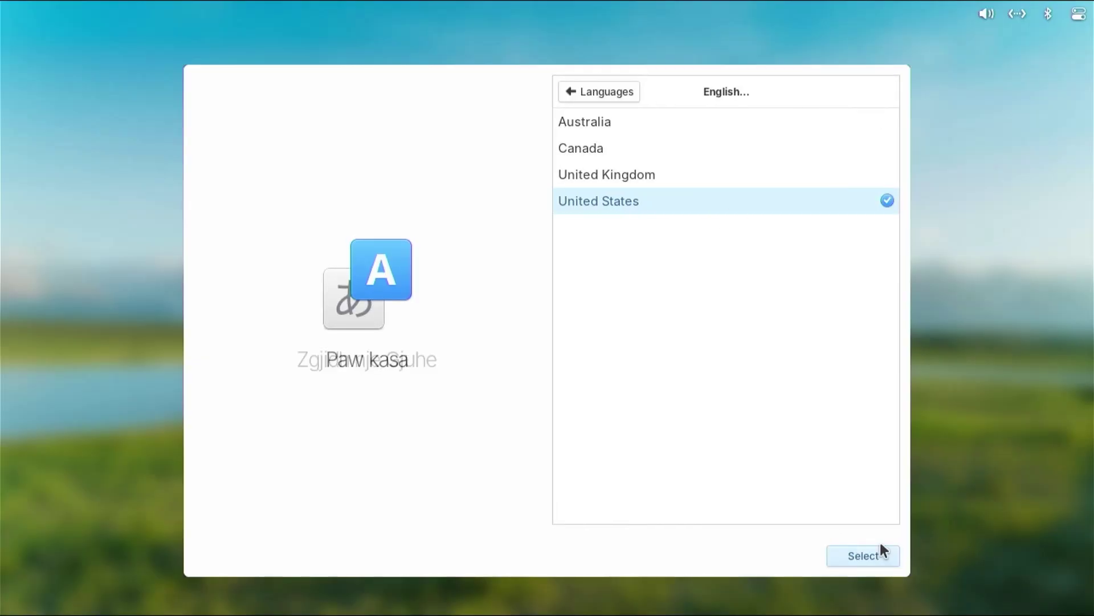
left_click(870, 551)
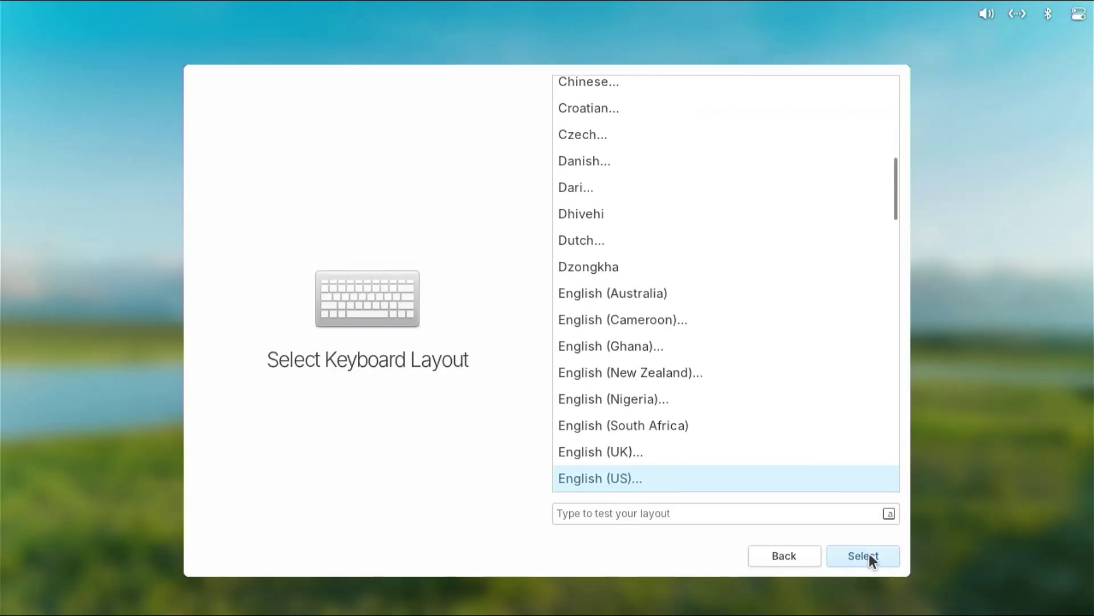
left_click(870, 553)
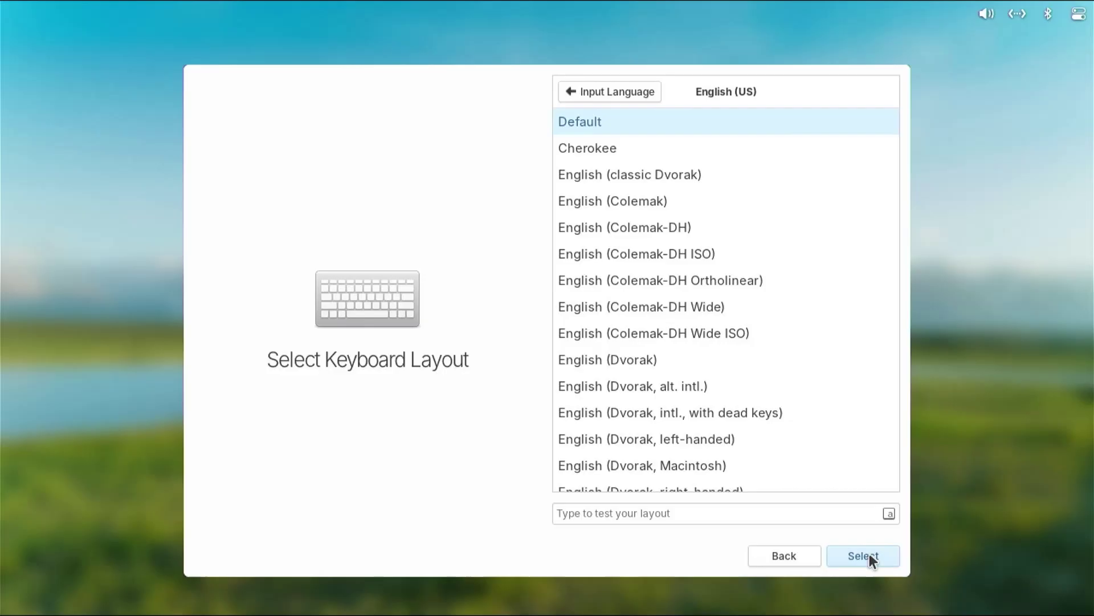
left_click(870, 553)
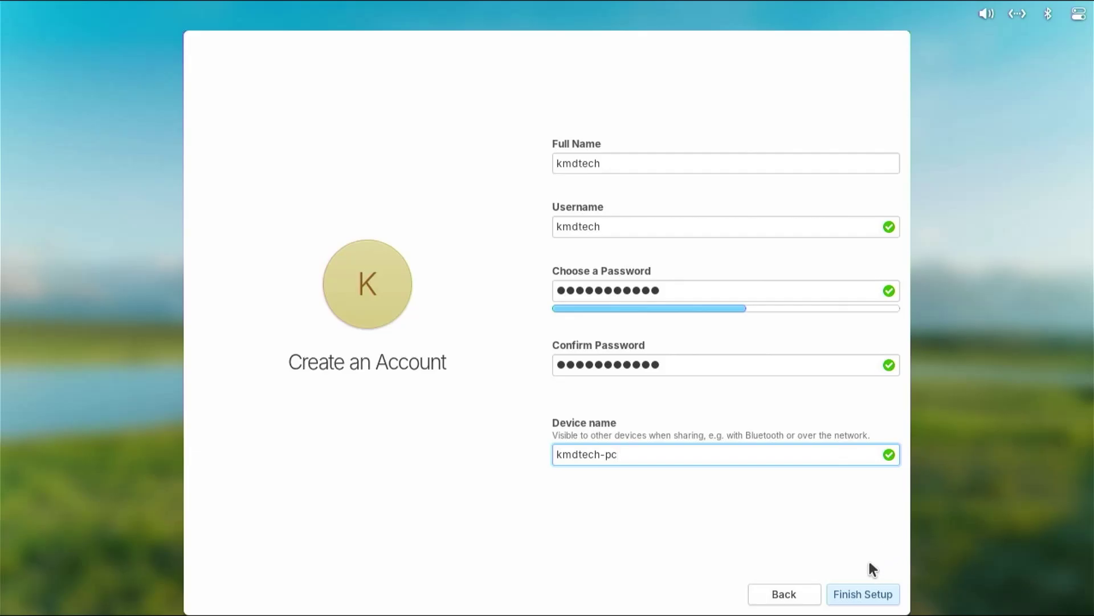
left_click(864, 596)
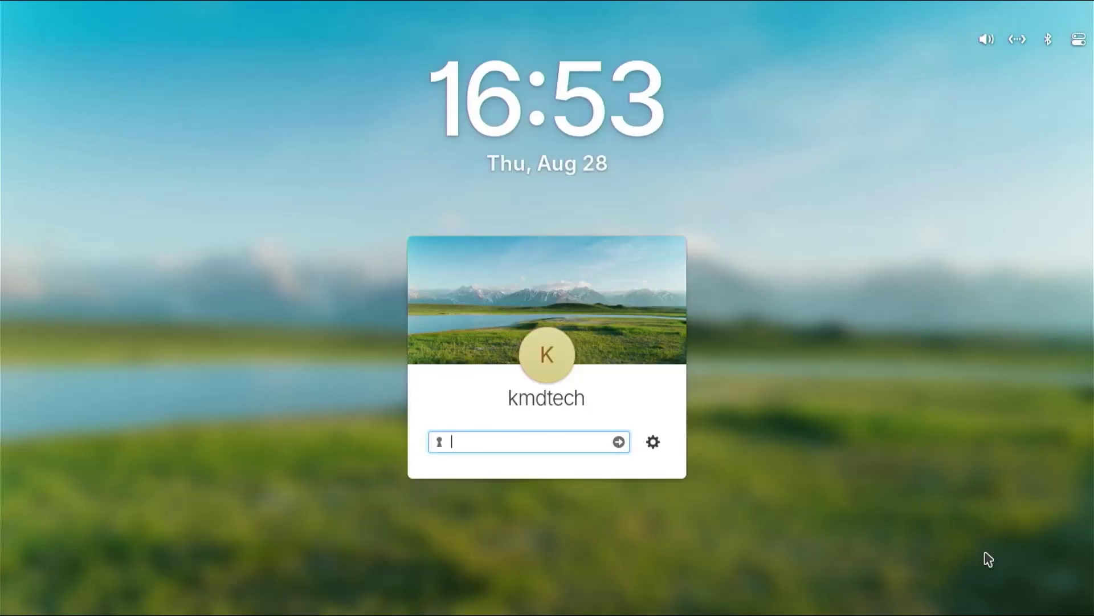
Log in with the account password, keep the default look and leave Night Light off.
key("Return")
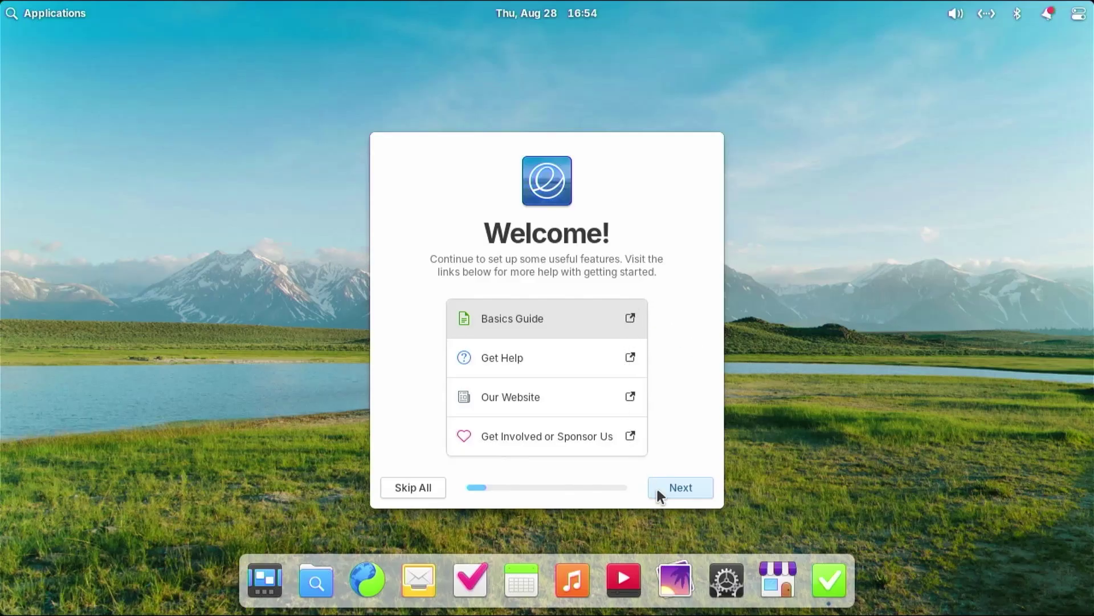
left_click(678, 496)
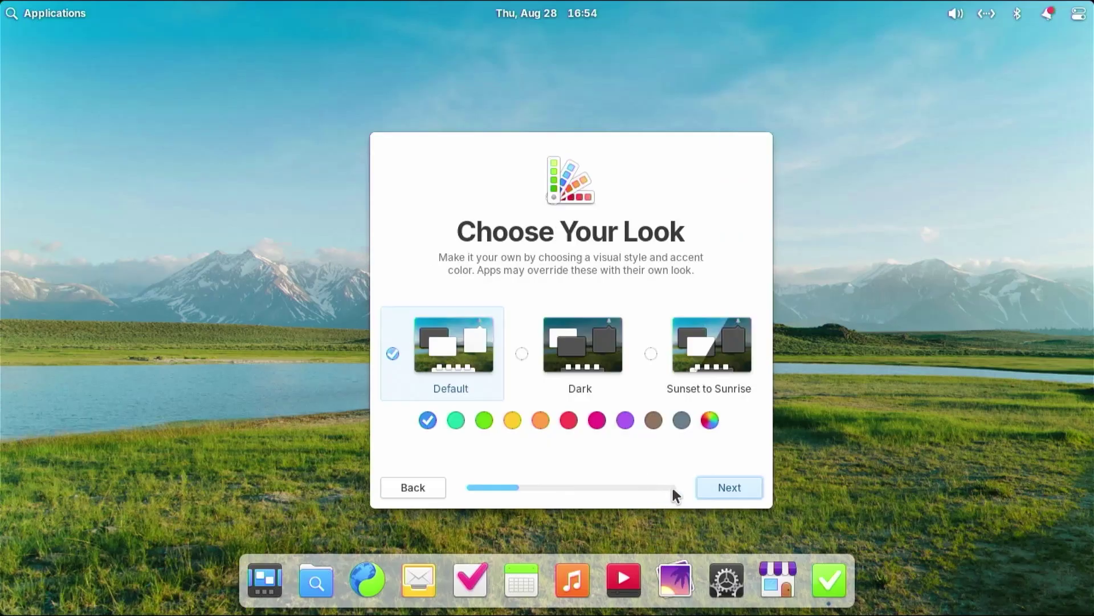
left_click(743, 489)
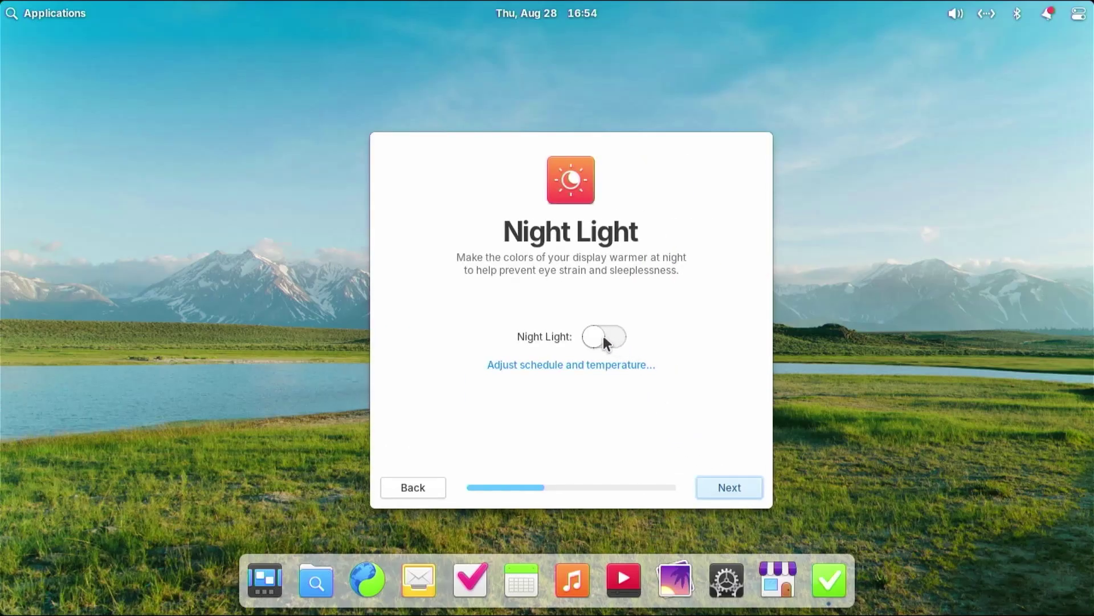
left_click(720, 482)
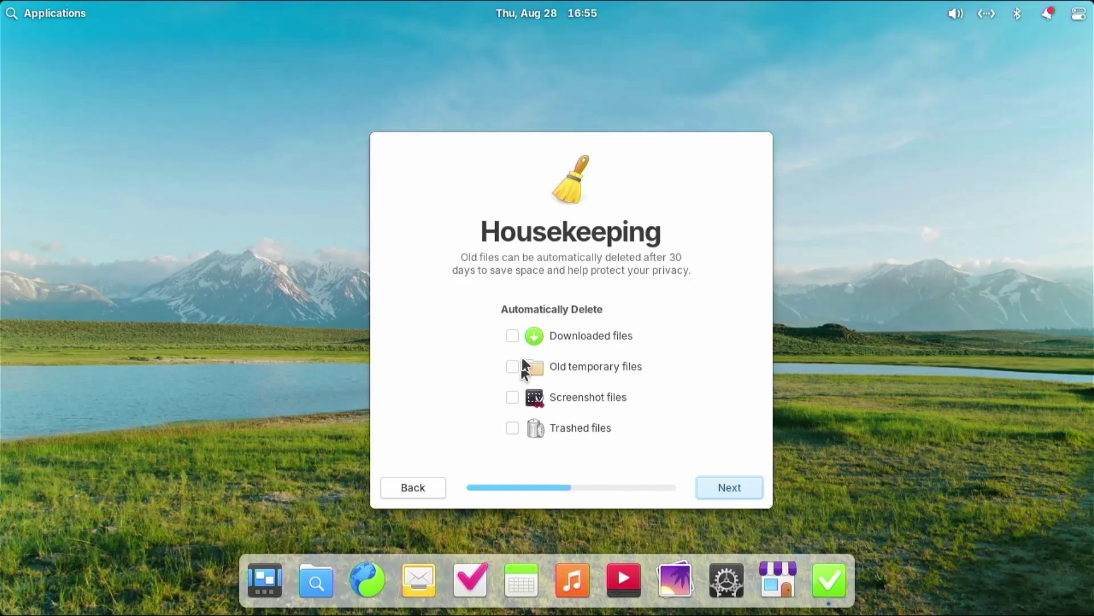
Skip Housekeeping, Online Accounts, apps and Automatic Updates without enabling anything, then Get Started.
left_click(720, 486)
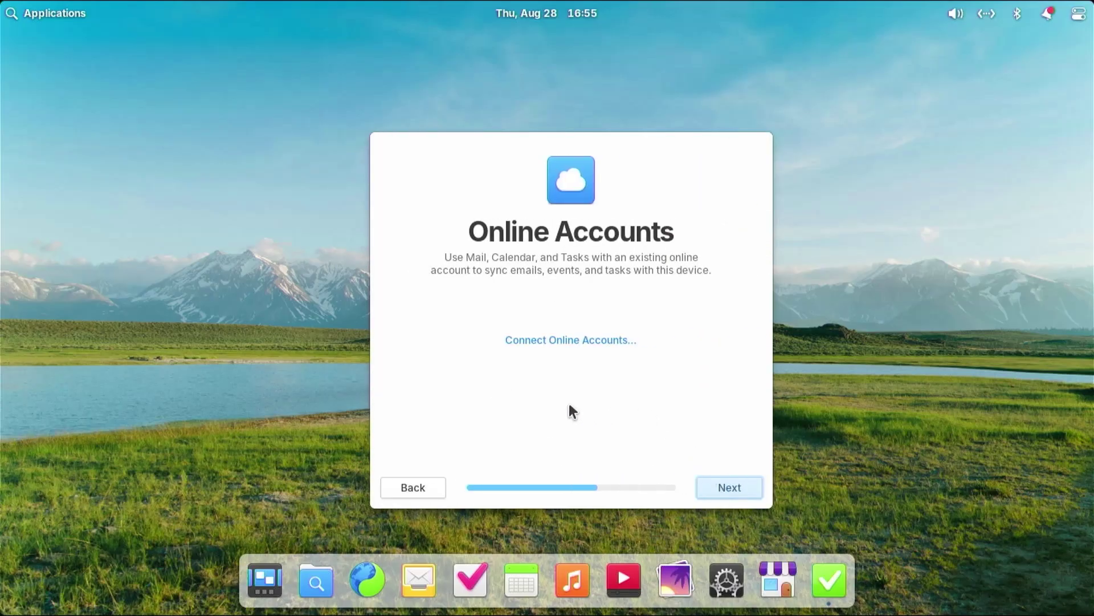
left_click(724, 491)
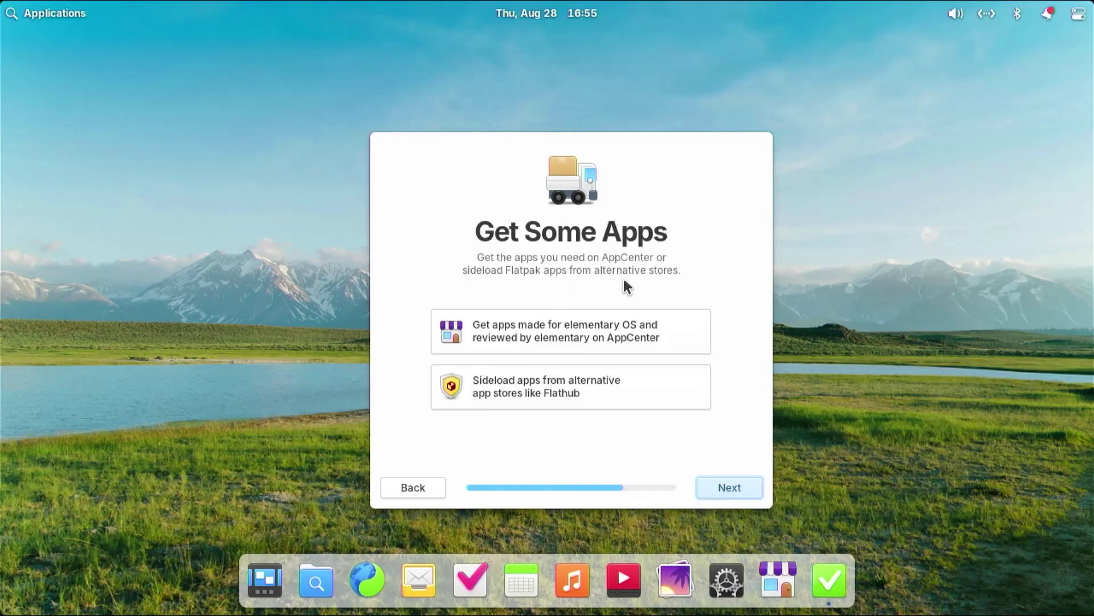
left_click(705, 489)
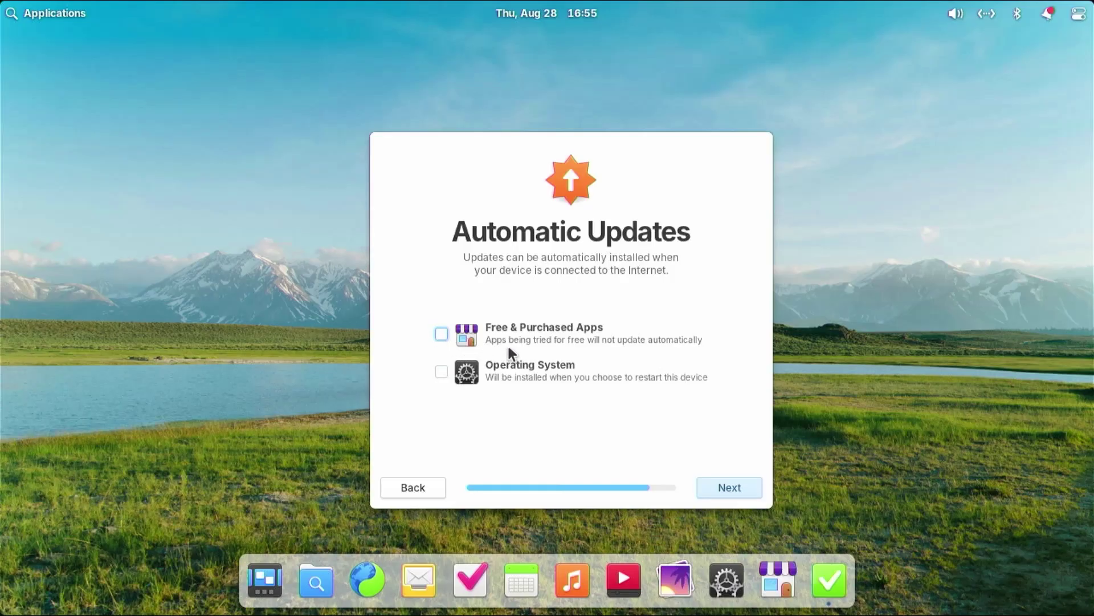
left_click(713, 484)
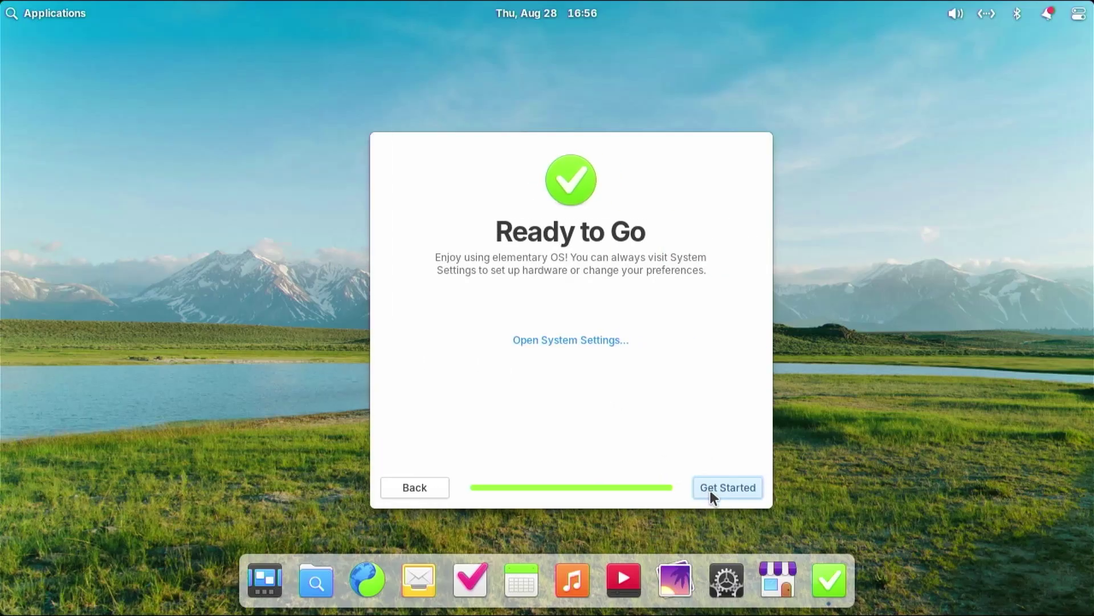
left_click(710, 489)
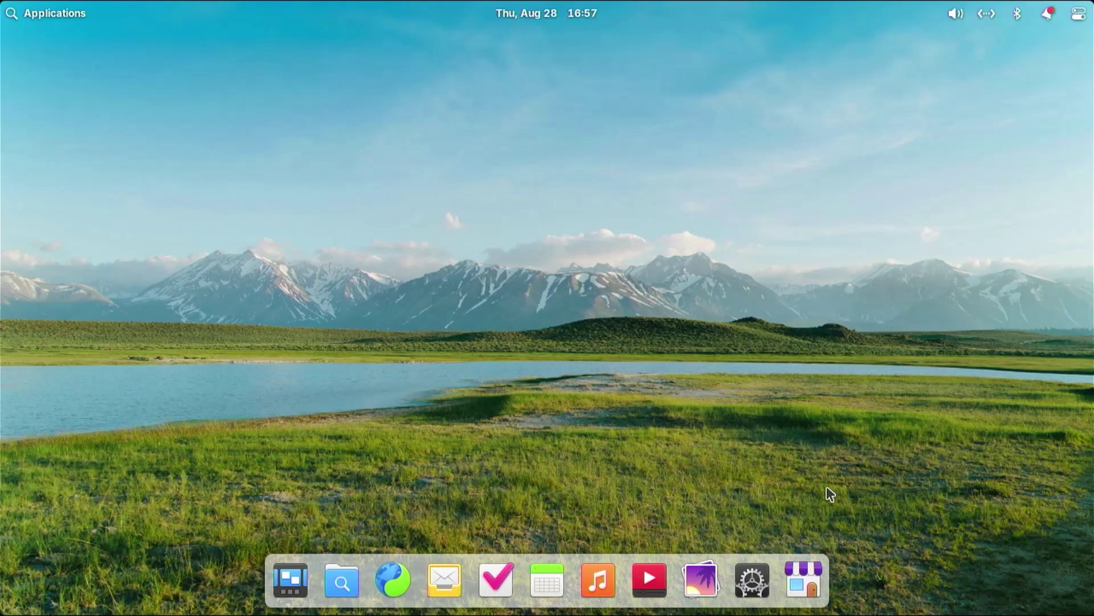
Restart from the quick settings power menu and boot Windows Boot Manager from GRUB.
left_click(1079, 13)
left_click(1058, 175)
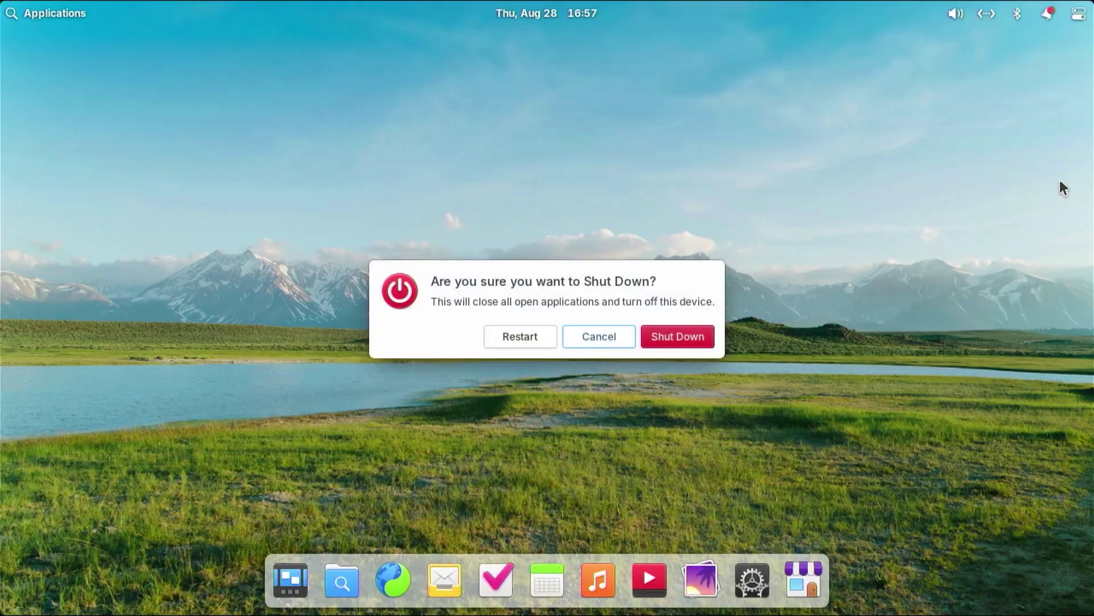
left_click(512, 340)
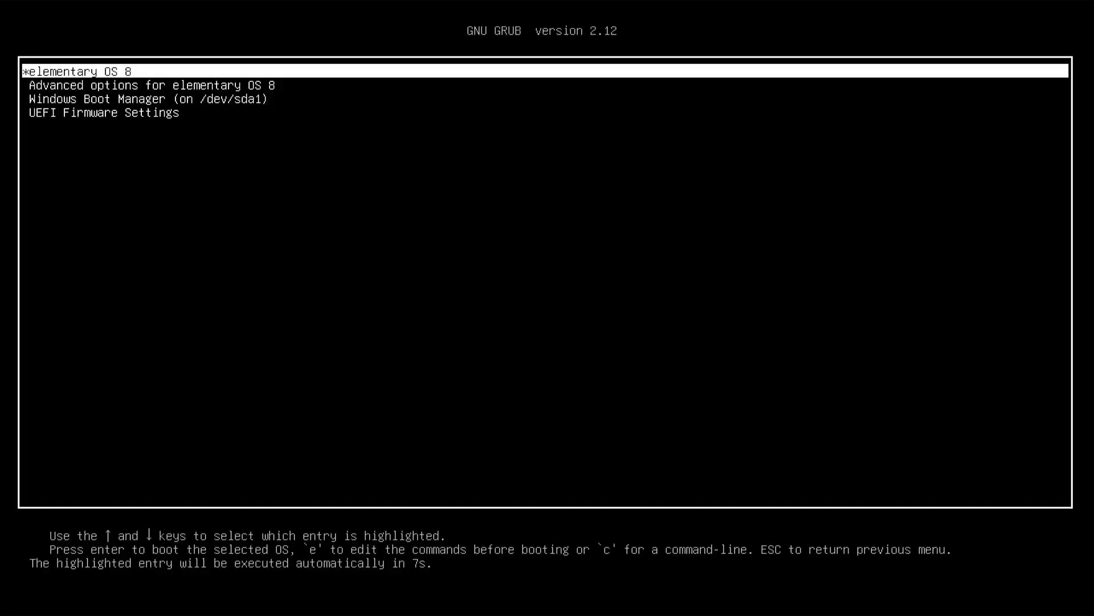
key("Down")
key("Down")
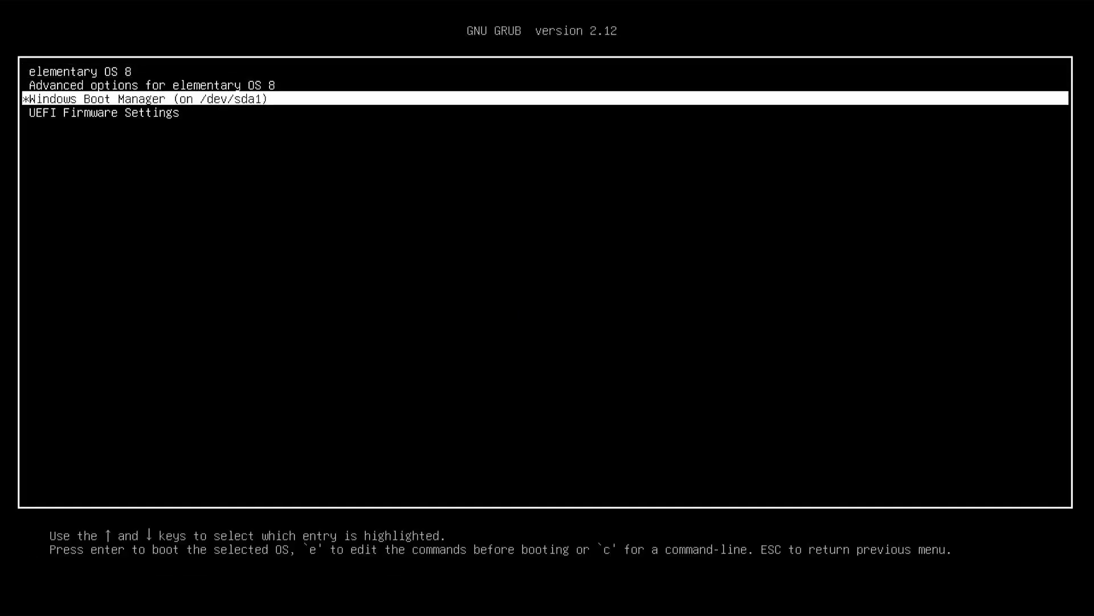
key("Return")
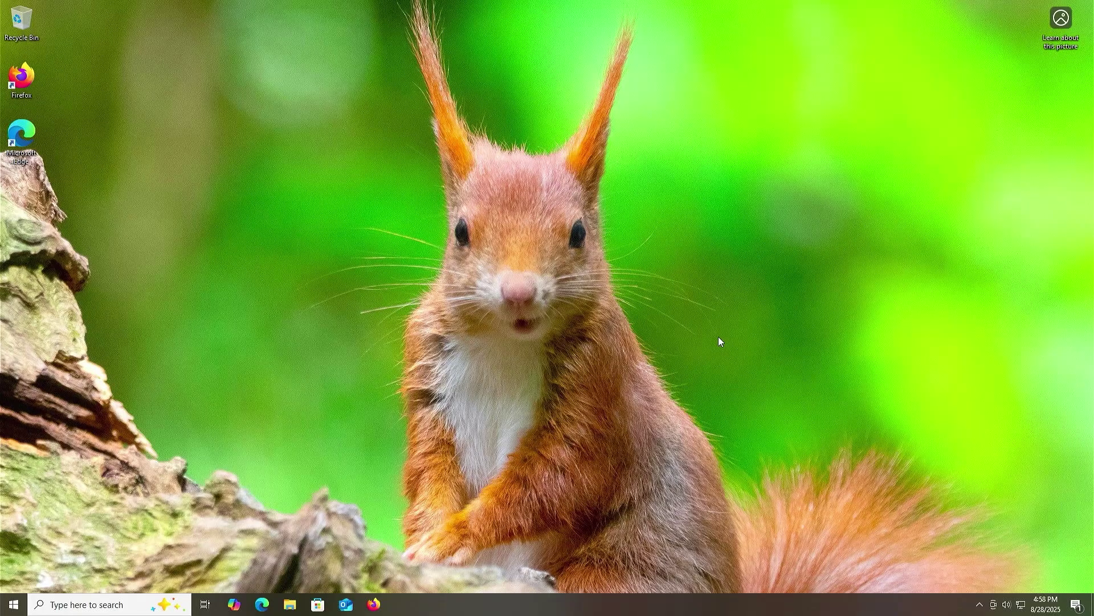
Launch Disk Management by searching 'disk manag' from Start.
key("super")
type("d")
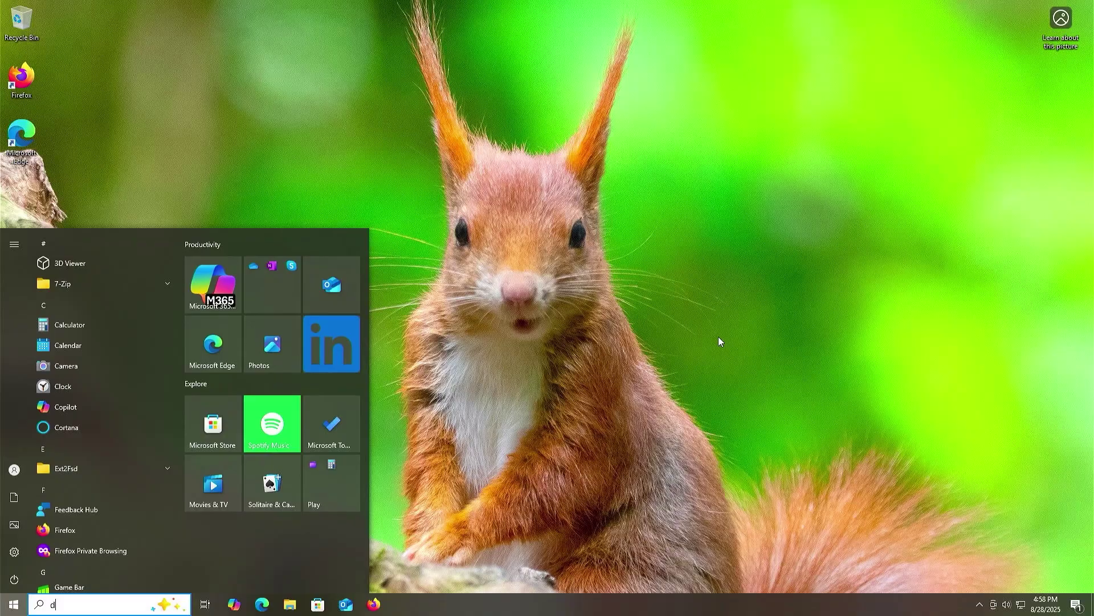
type("isk manag")
key("Return")
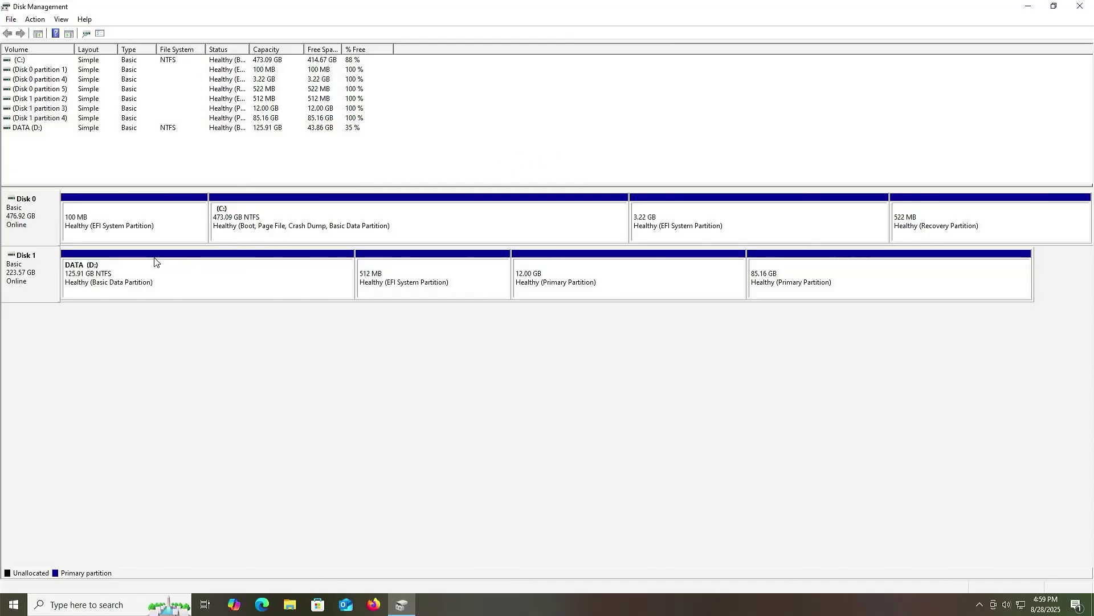
Inspect Disk 1's 512 MB EFI, 12.00 GB and 85.16 GB partitions and Disk 0's 3.22 GB EFI actions.
left_click(41, 268)
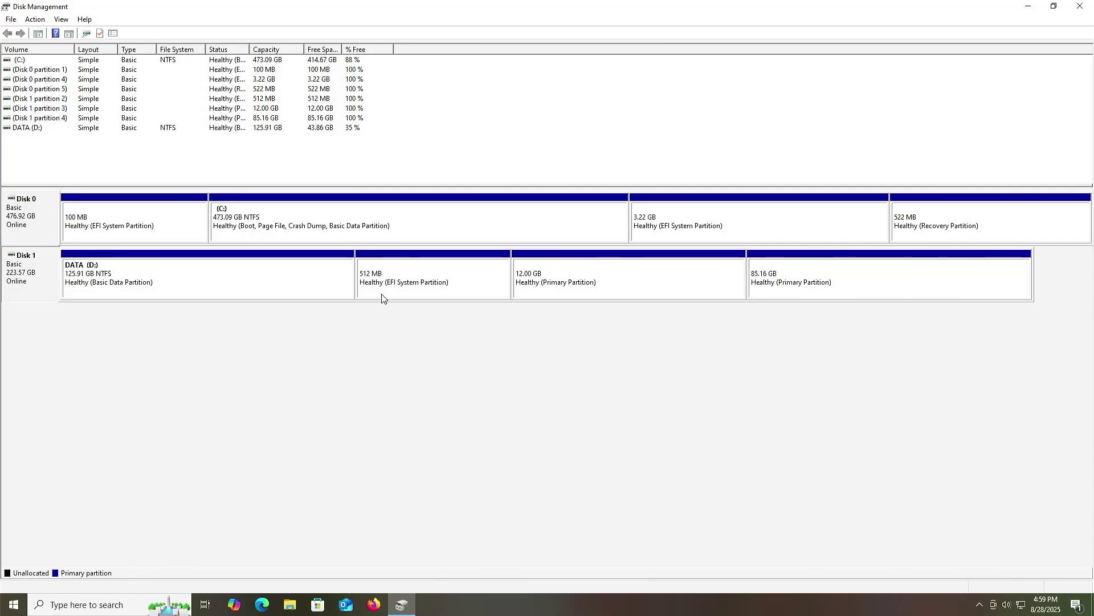
left_click(423, 297)
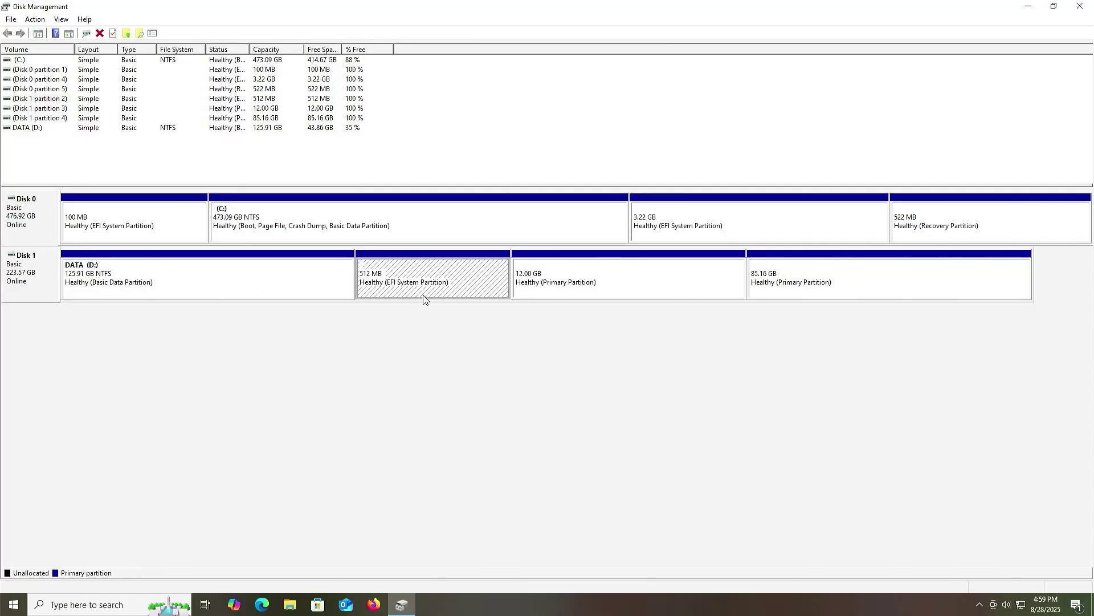
left_click(606, 291)
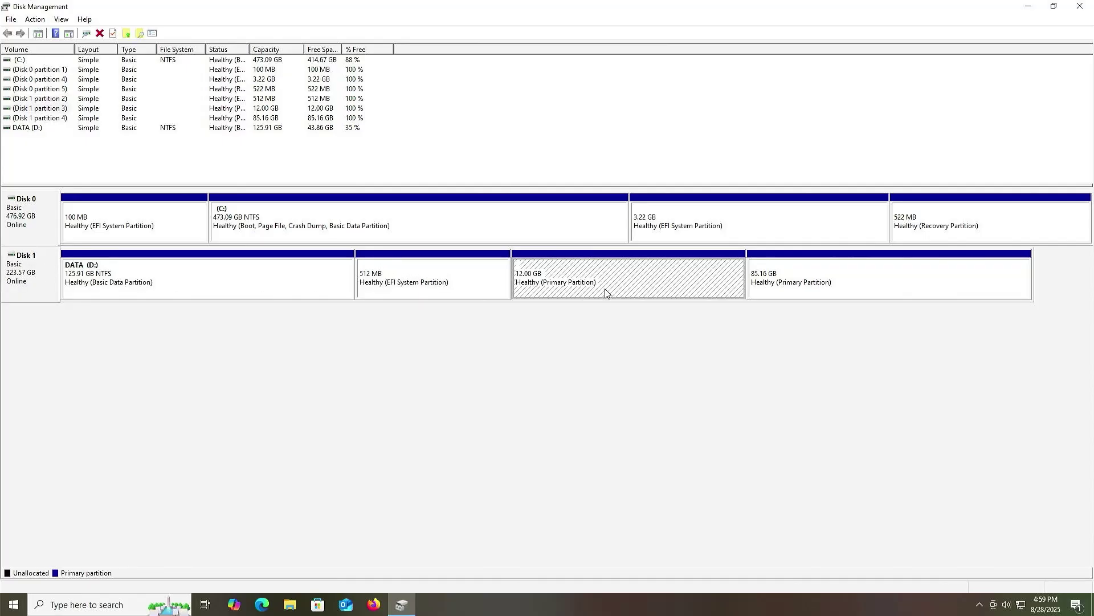
left_click(788, 294)
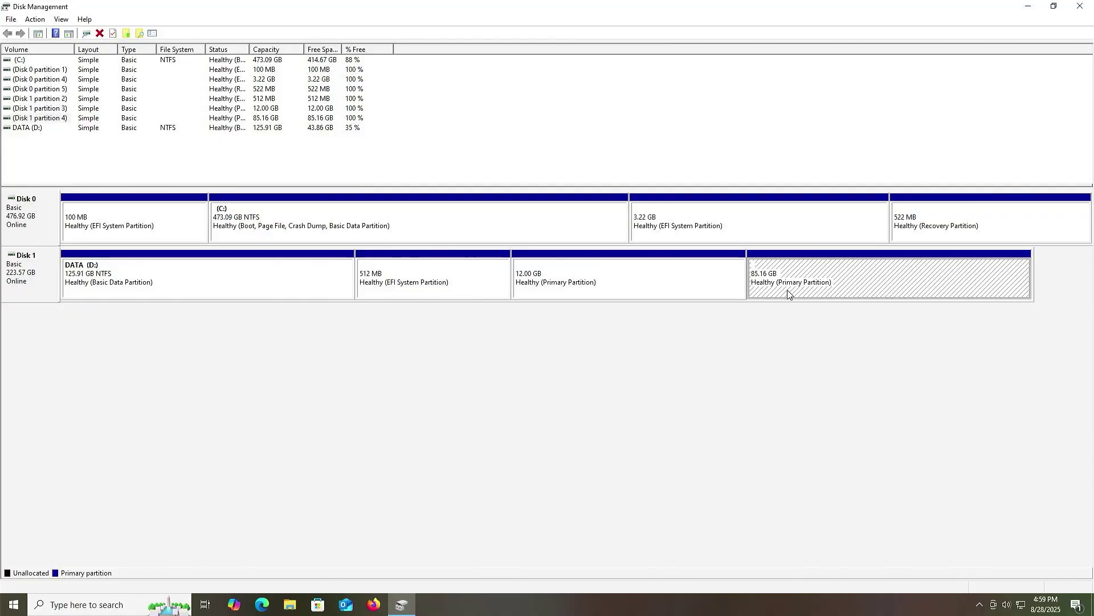
left_click(745, 230)
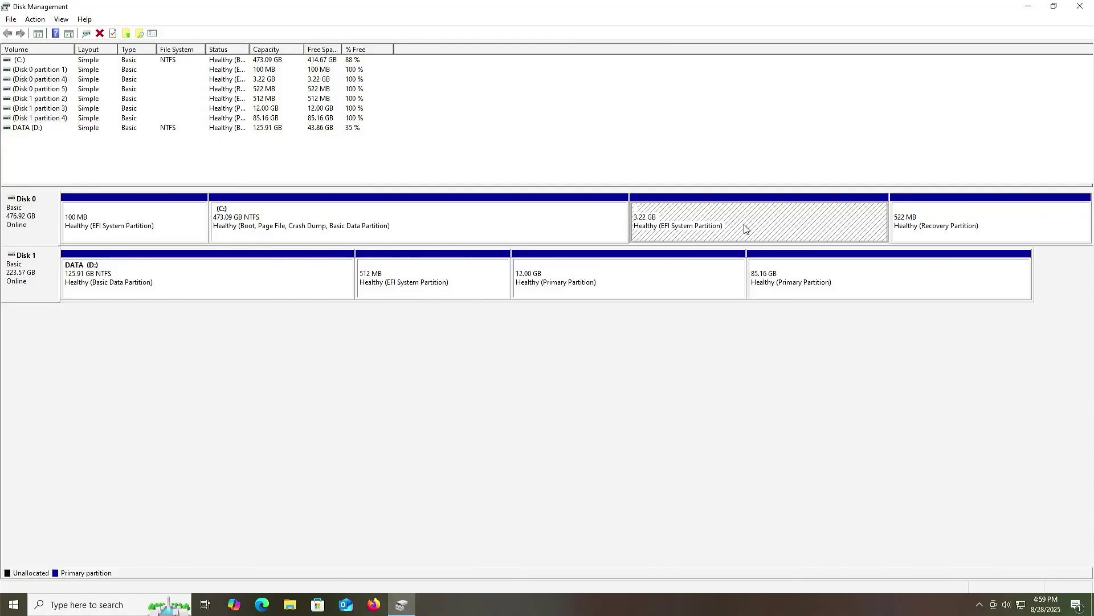
right_click(709, 240)
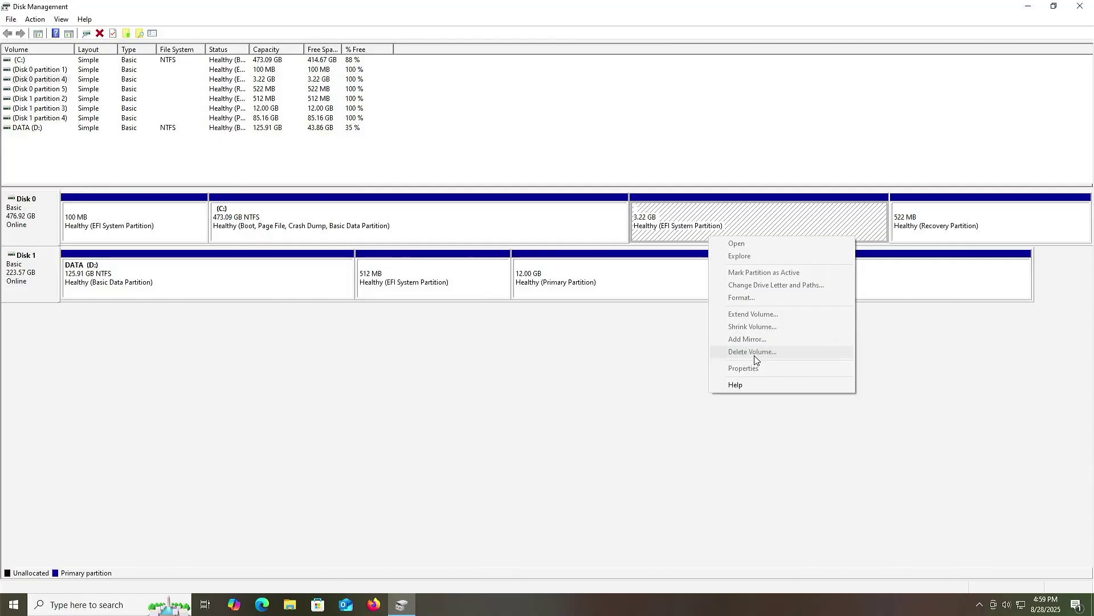
Run diskpart as administrator and list the disks.
key("super")
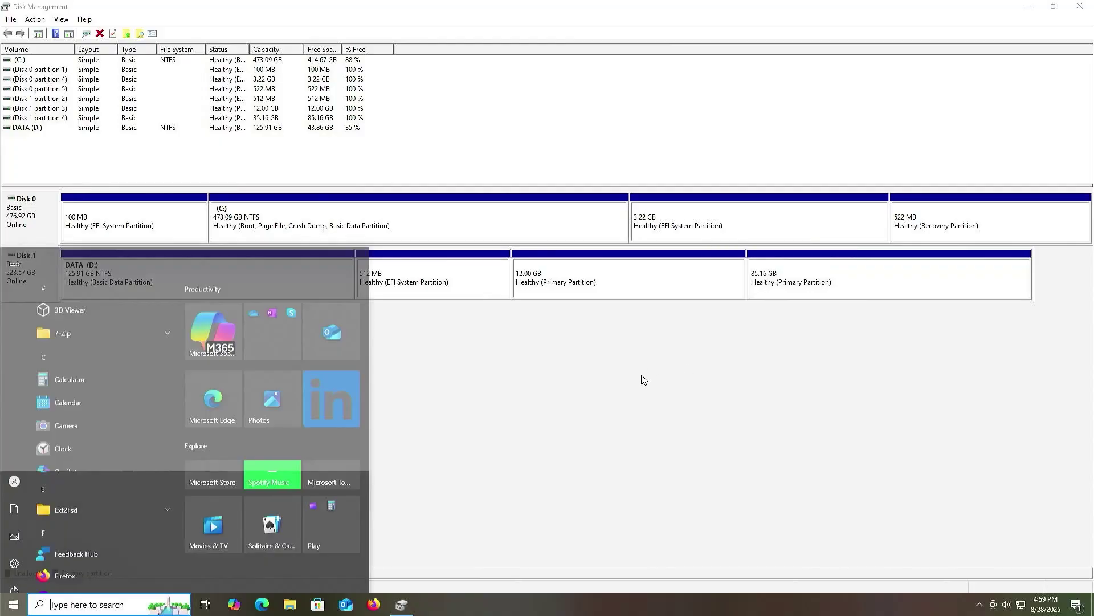
type("diskpart")
key("Tab")
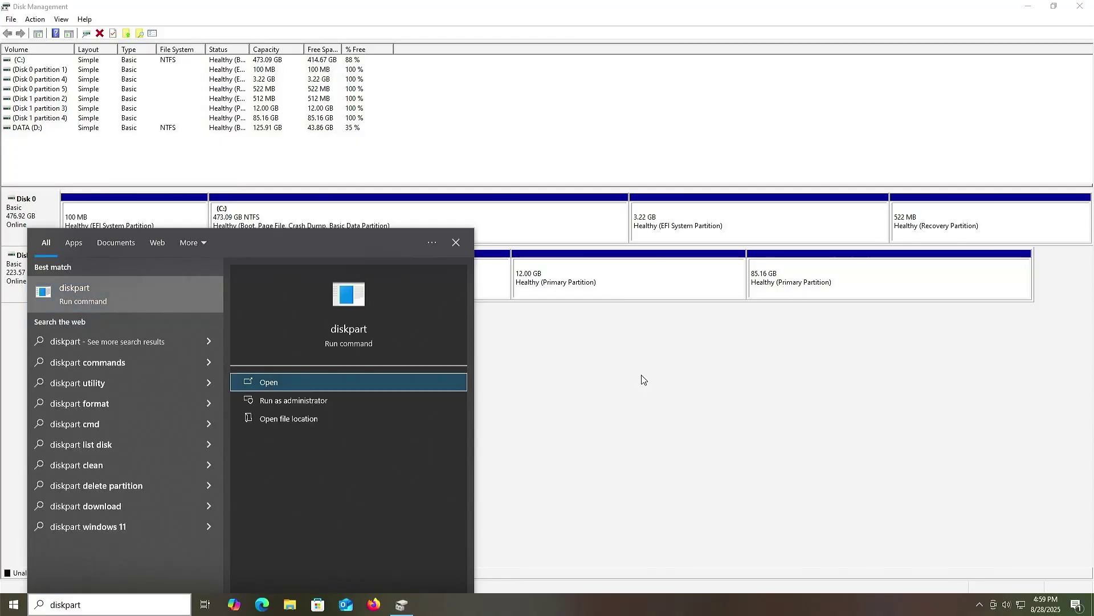
key("Down")
key("Return")
type("list disk")
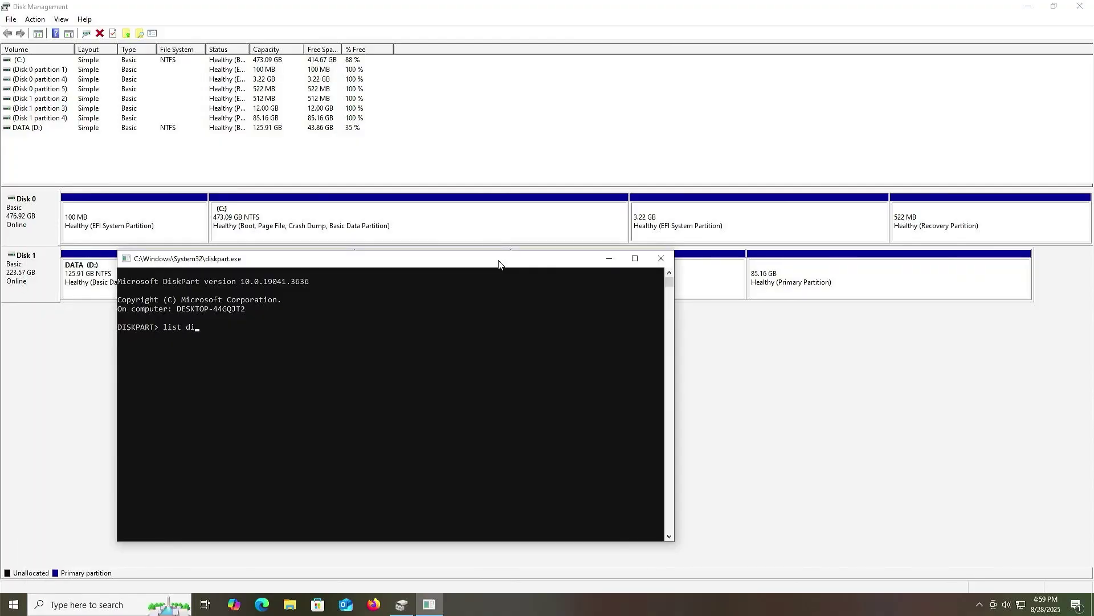
key("Return")
Select disk 0 and list its partitions.
type("sel disk 0")
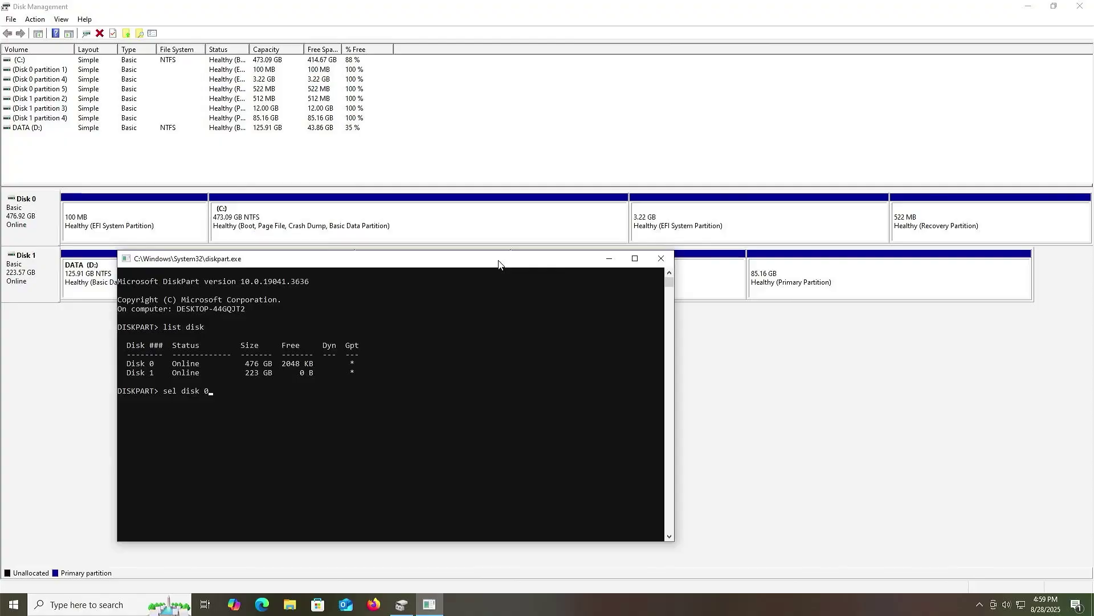
key("Return")
type("list part")
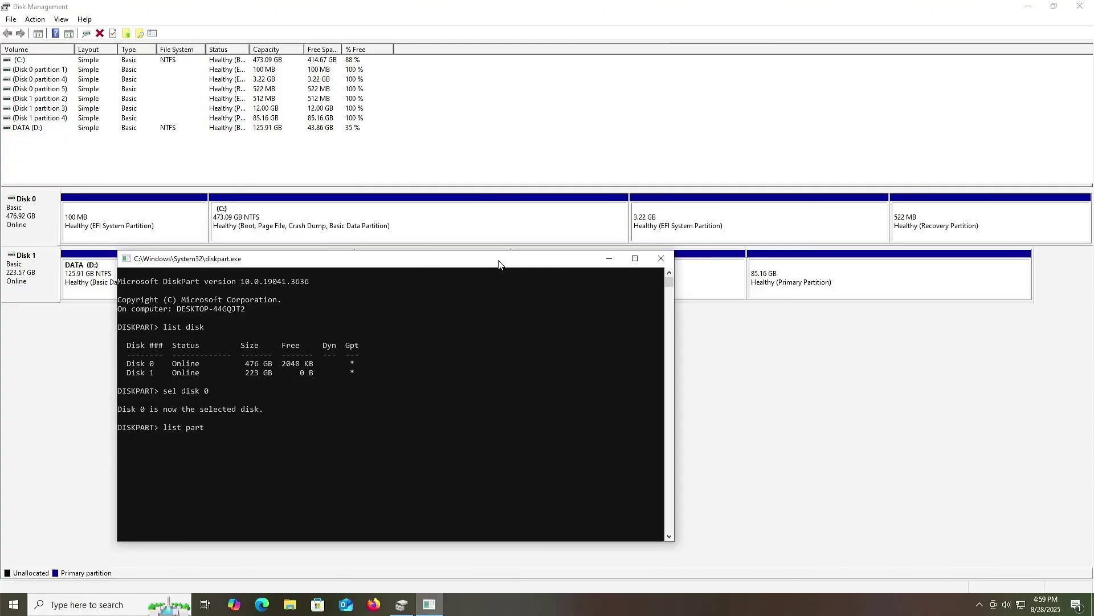
key("Return")
Select partition 4 and remove it with 'delete partition override'.
type("sel part 4")
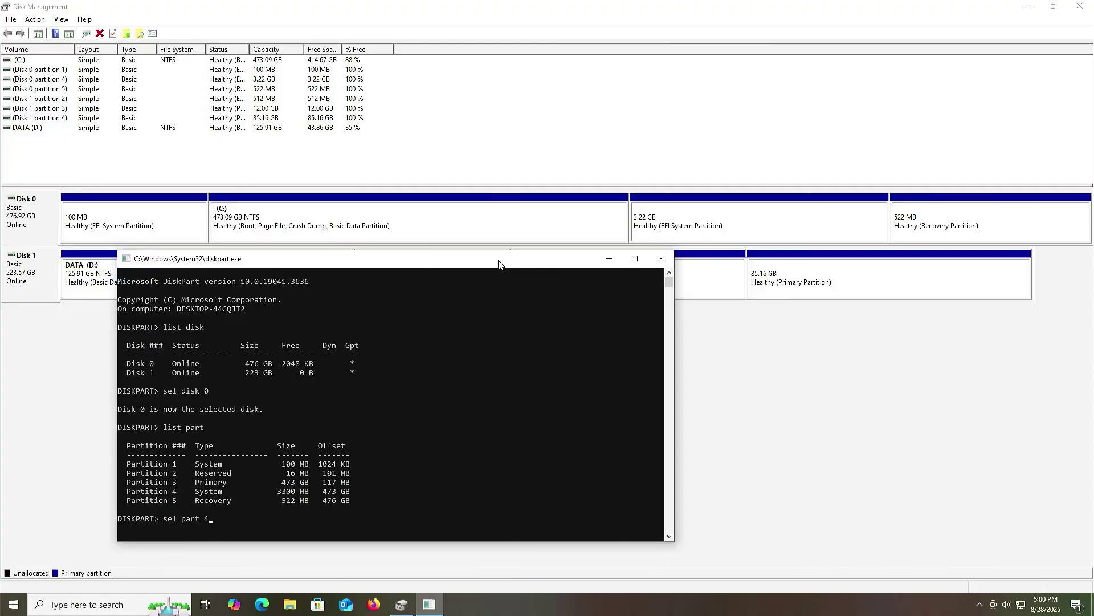
key("Return")
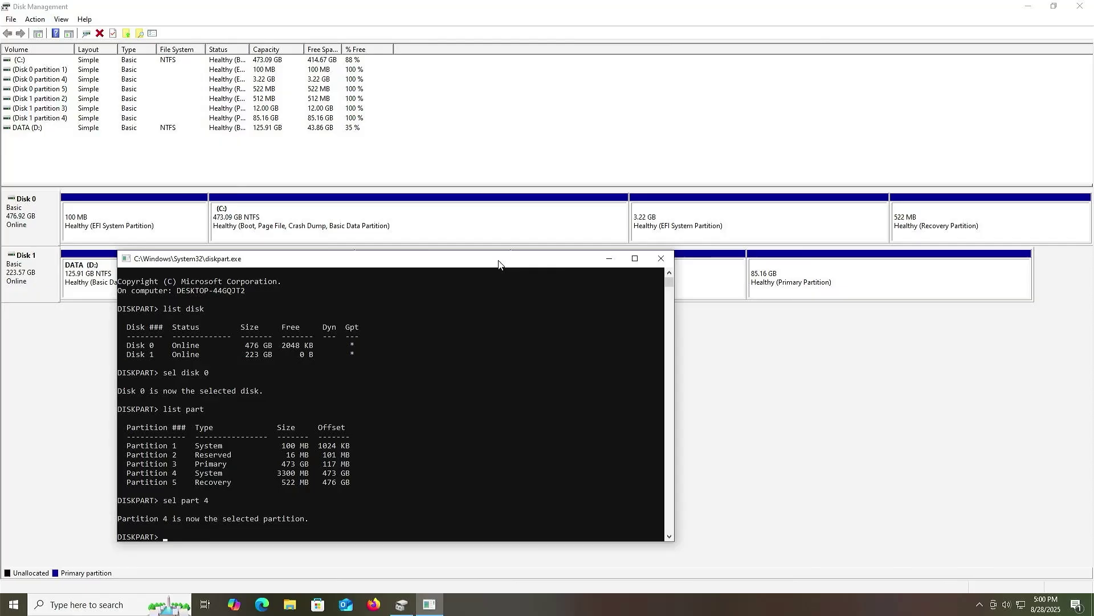
type("delete partition override")
key("Return")
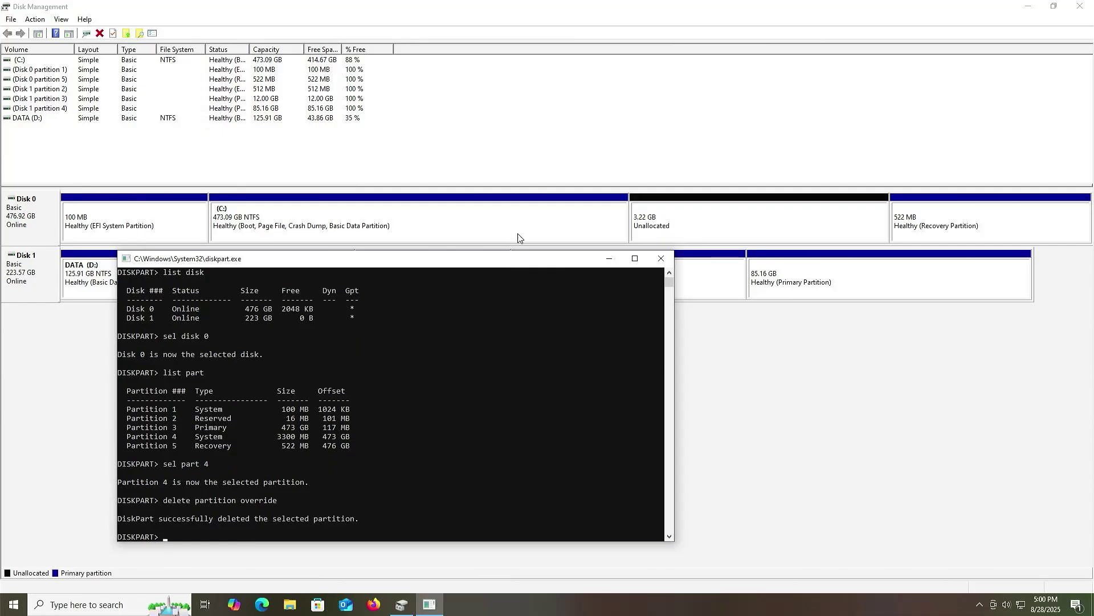
left_click(519, 233)
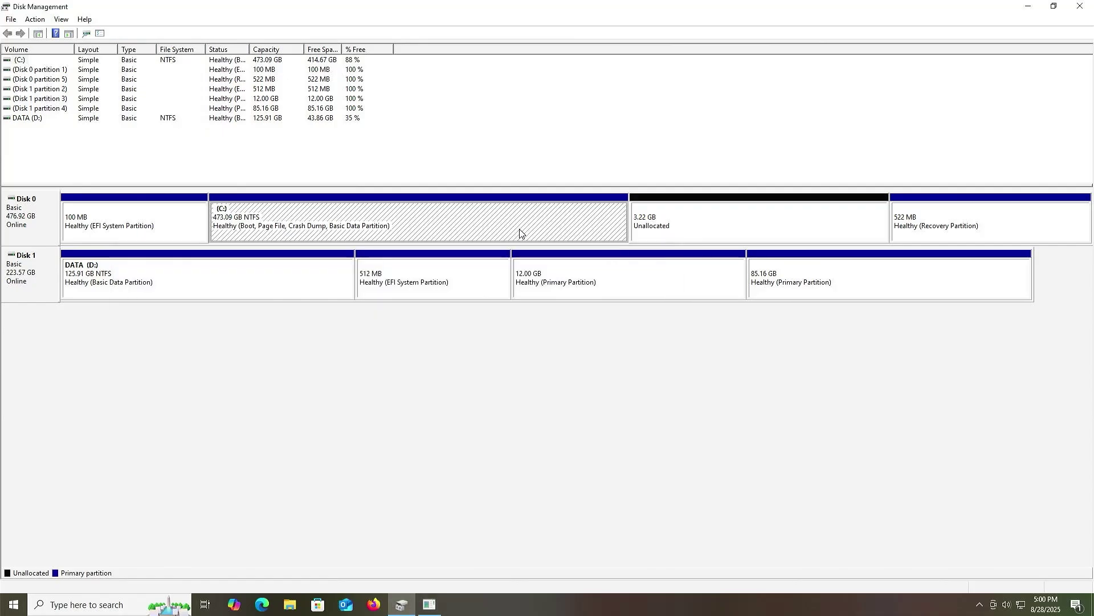
Extend C: by the full 3300 MB of unallocated space with the Extend Volume Wizard.
right_click(520, 233)
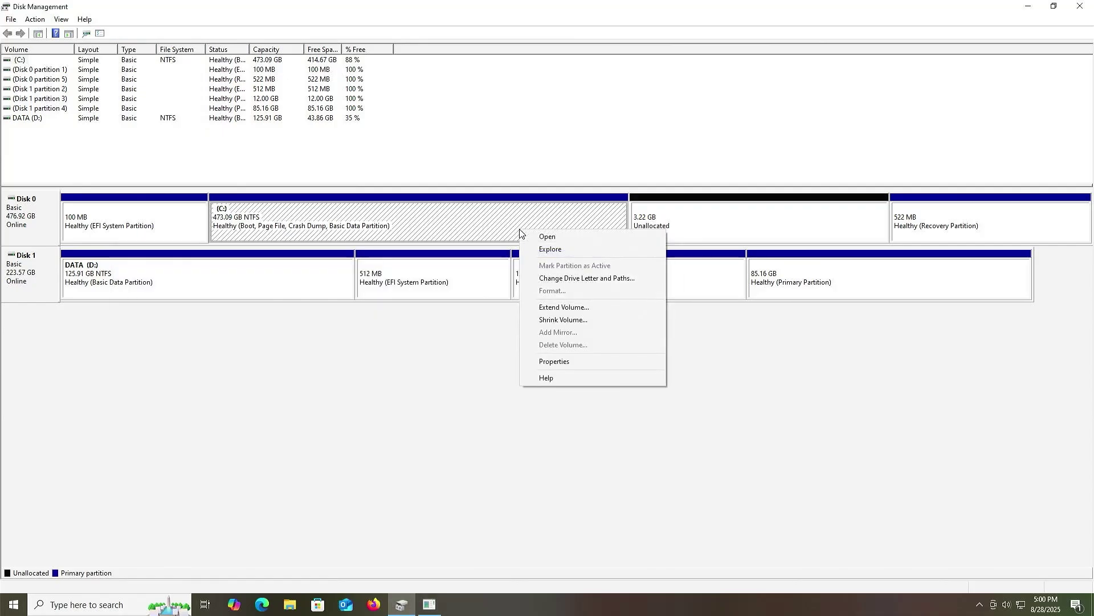
left_click(556, 308)
left_click(235, 276)
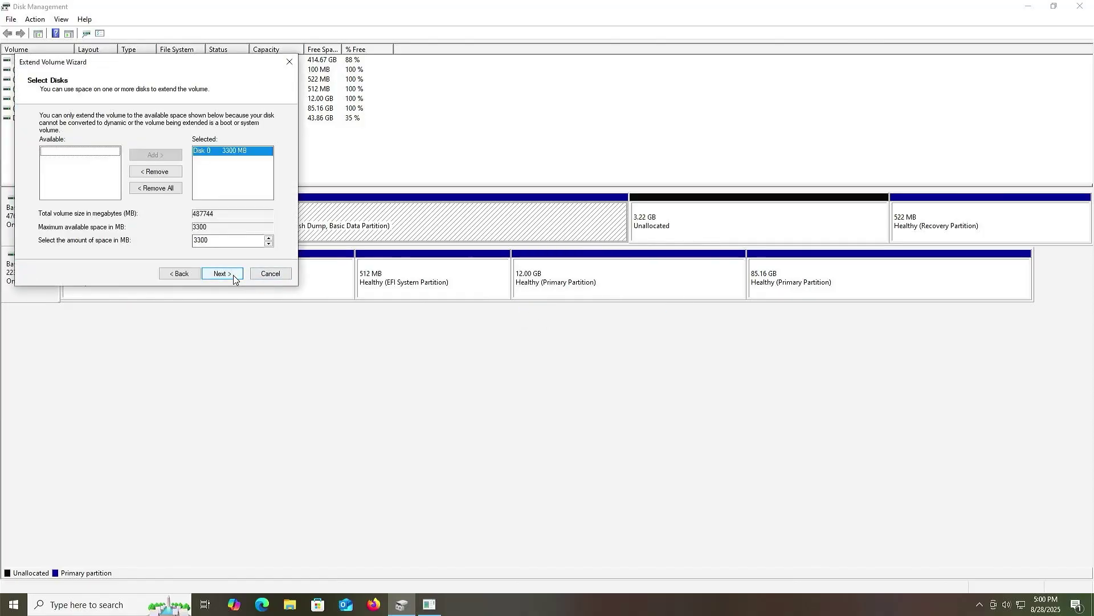
left_click(232, 275)
left_click(223, 273)
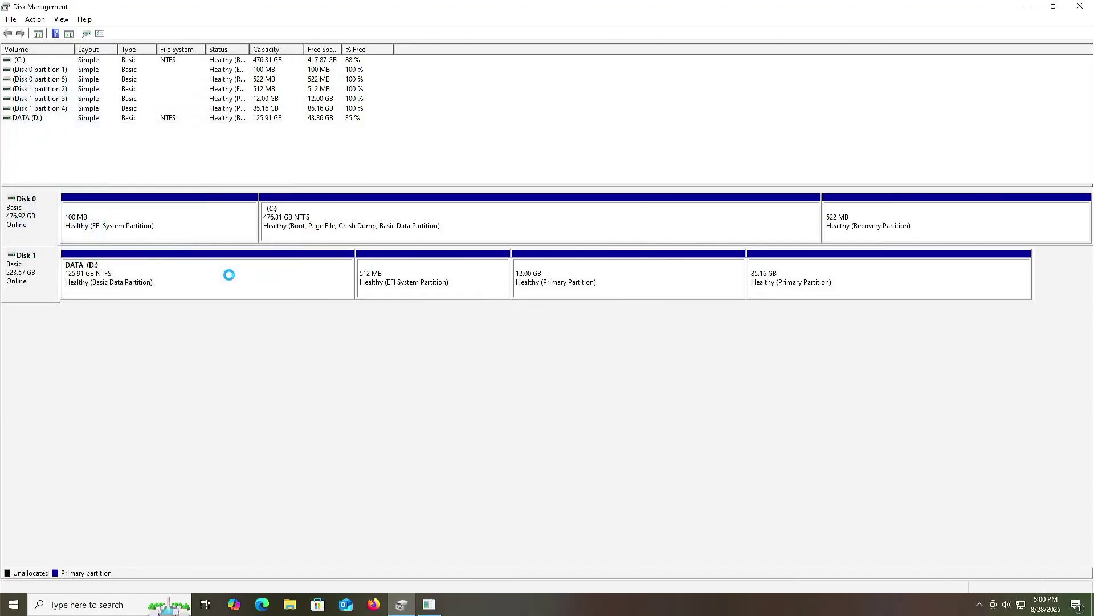